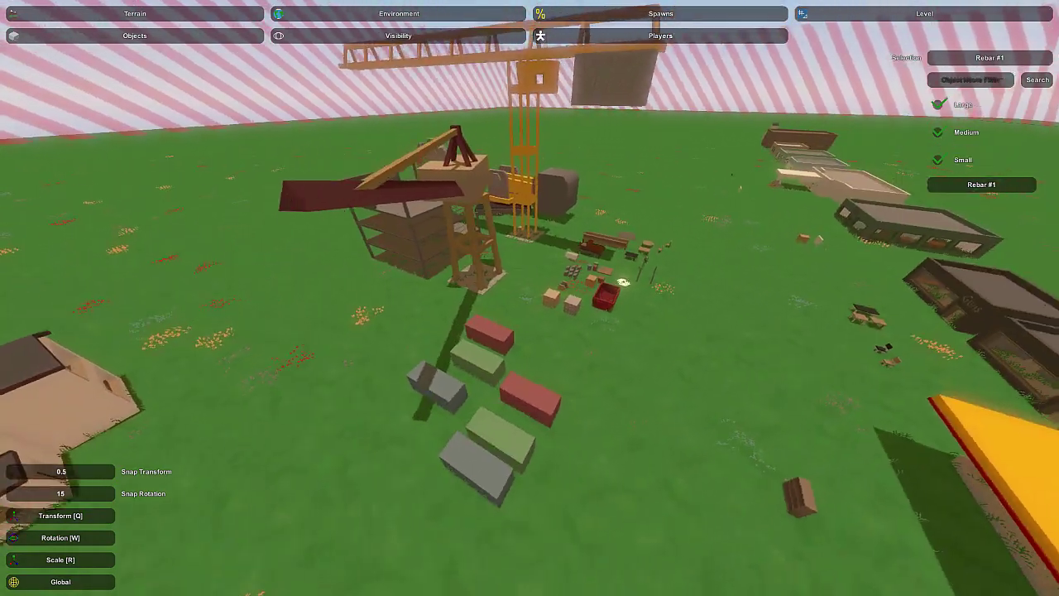
Step: Look over the cranes, drill, unfinished building, containers and small construction props laid out on the grass
key("w")
key("d")
key("d")
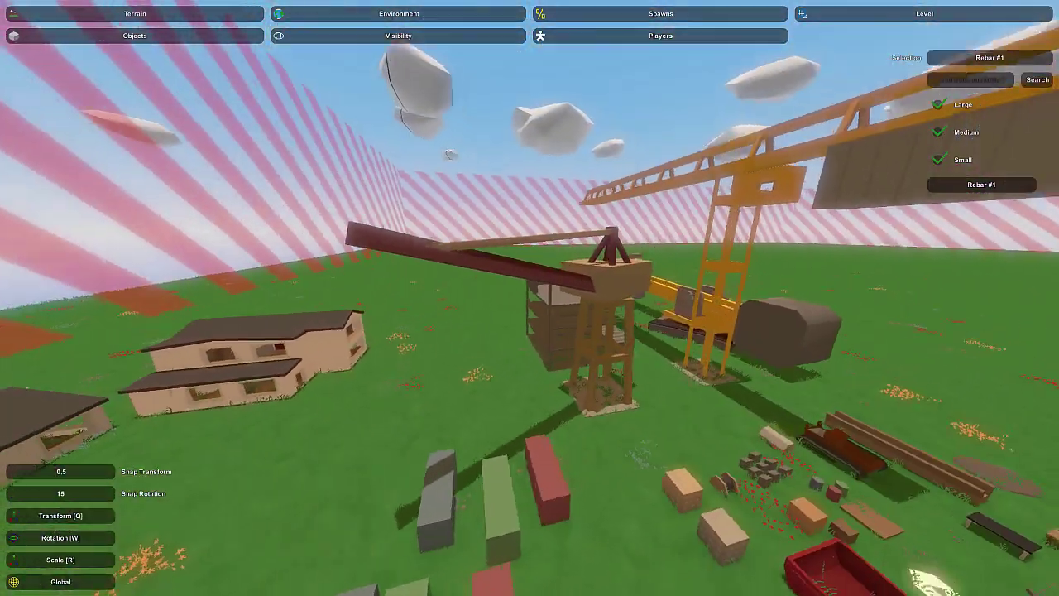
key("w")
key("s")
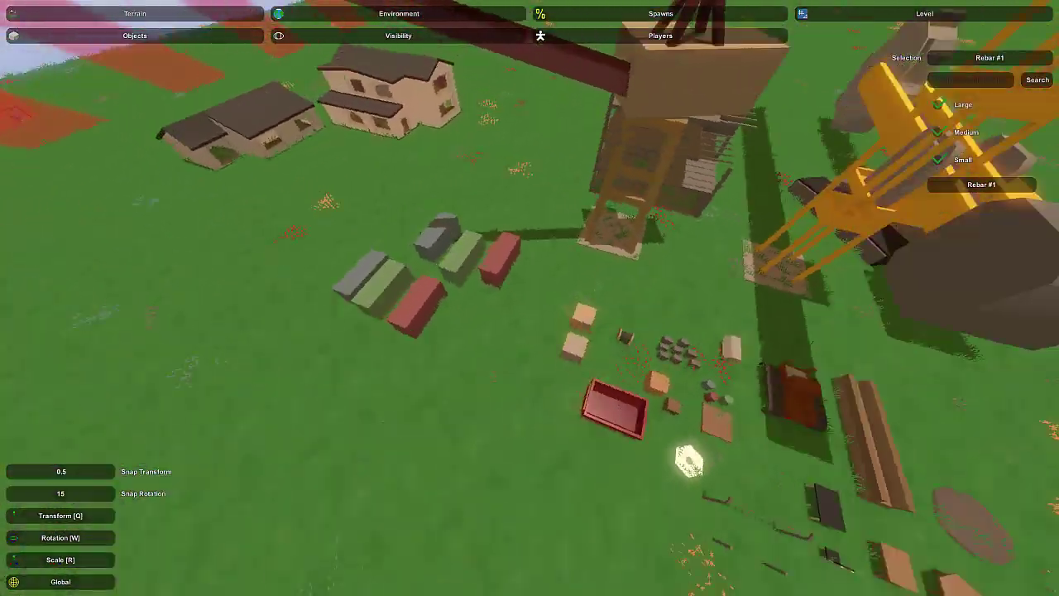
key("a")
key("w")
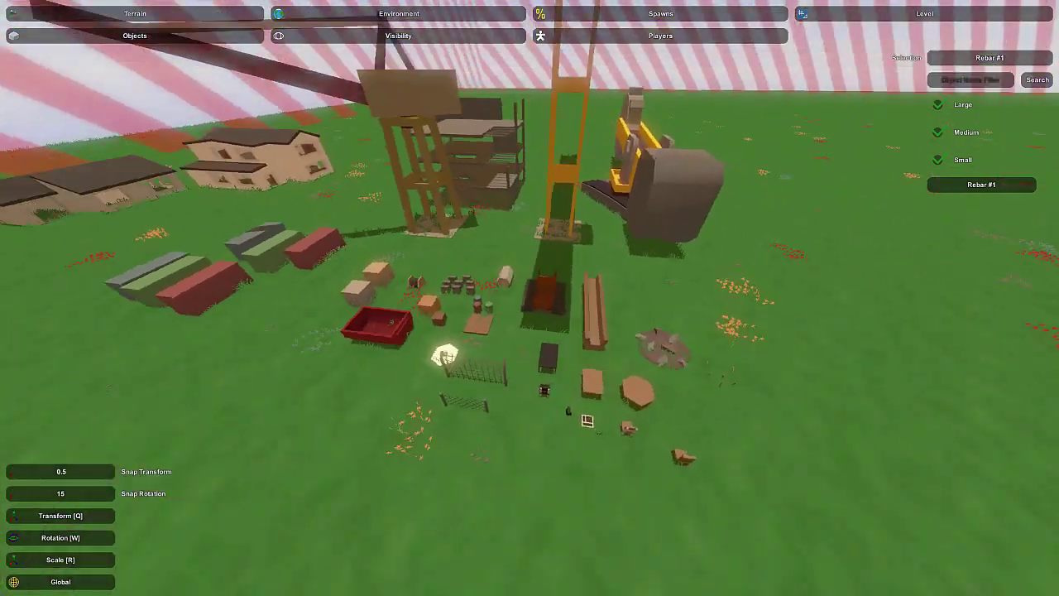
key("w")
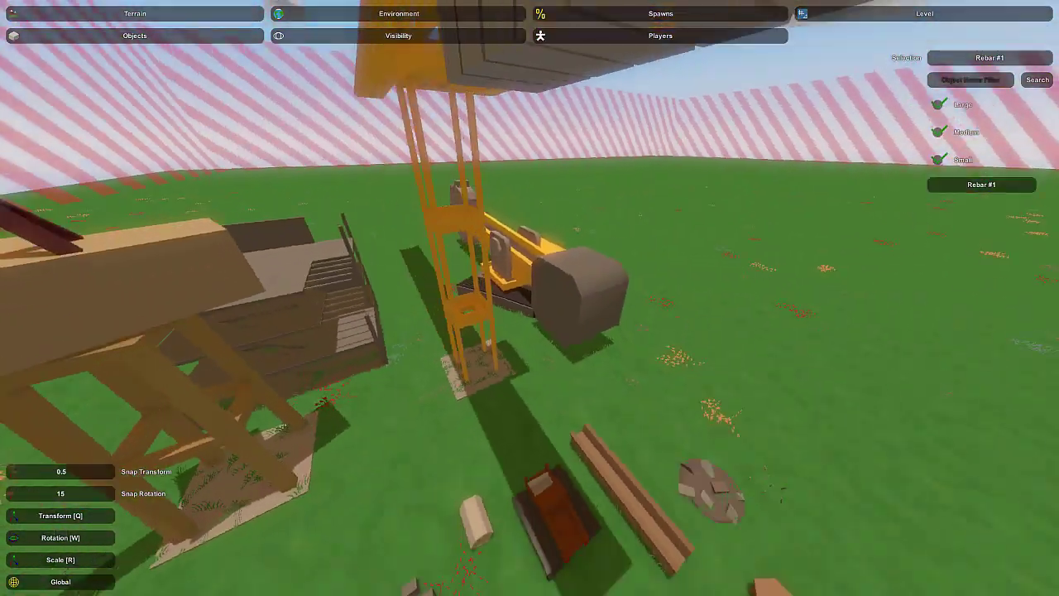
Step: Move the tall yellow crane onto the open grass beyond the drill and place the wooden crane between them
key("s")
key("s")
key("w")
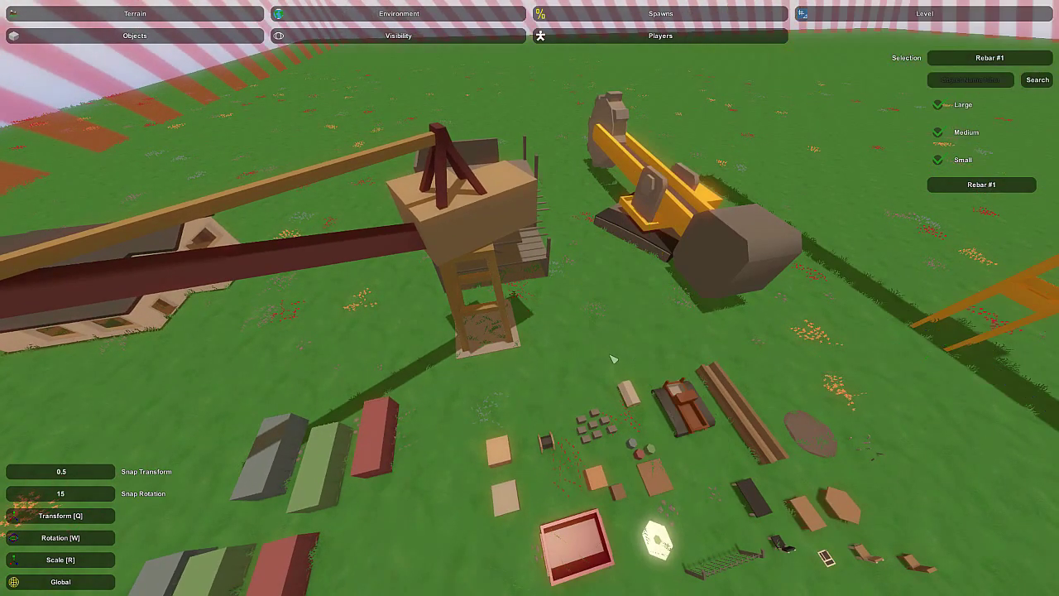
key("w")
right_click_drag(503, 346, 536, 292)
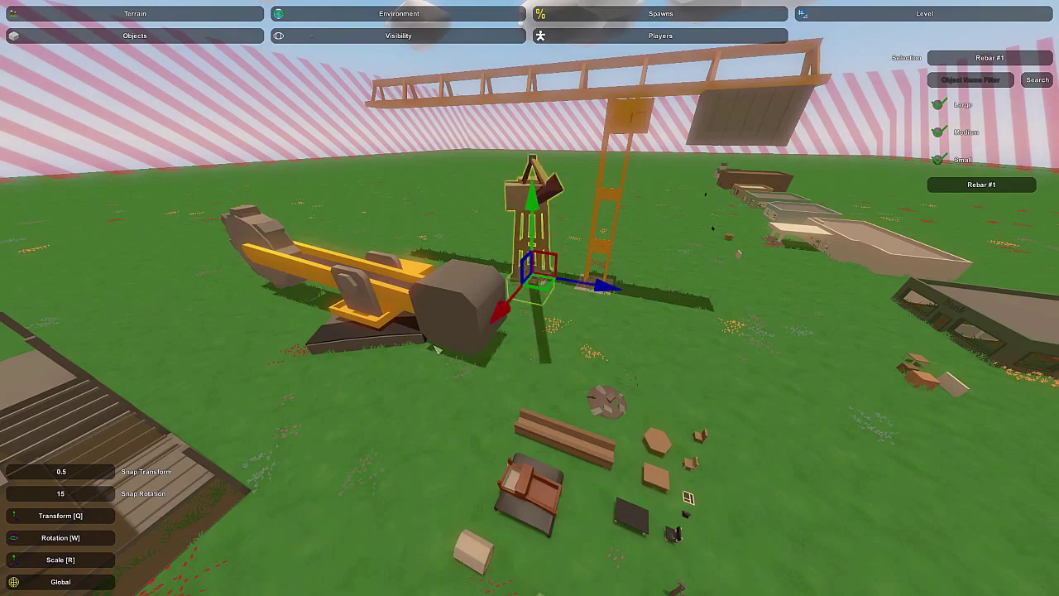
Step: Select the drill and move it right beside the wooden crane
right_click_drag(437, 349, 343, 354)
key("w")
key("d")
key("d")
key("e")
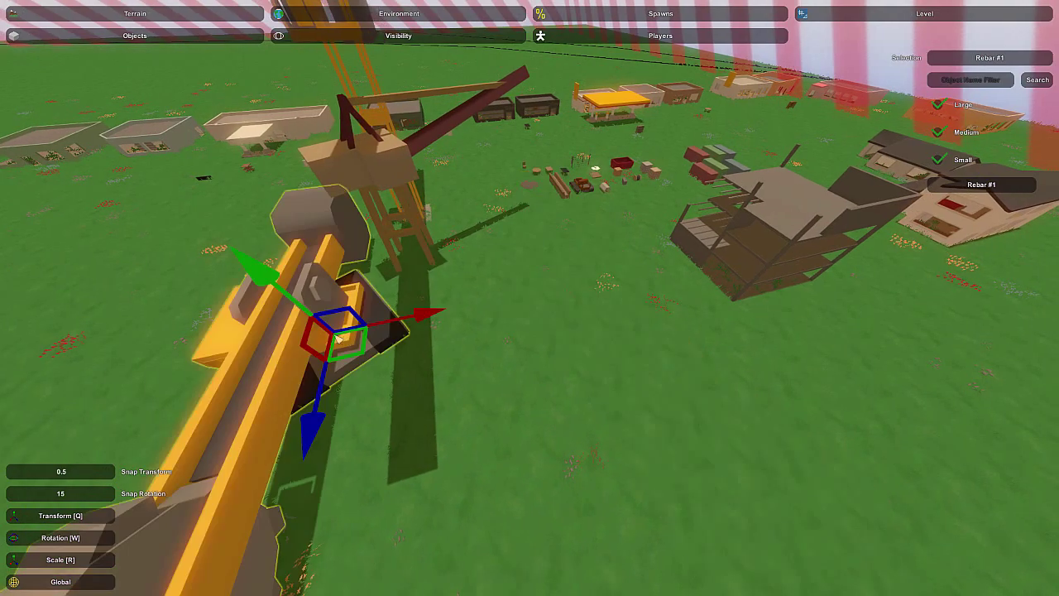
Step: Inspect the placement of the drill, the two cranes and the unfinished building from several sides
right_click_drag(538, 347, 457, 387)
key("d")
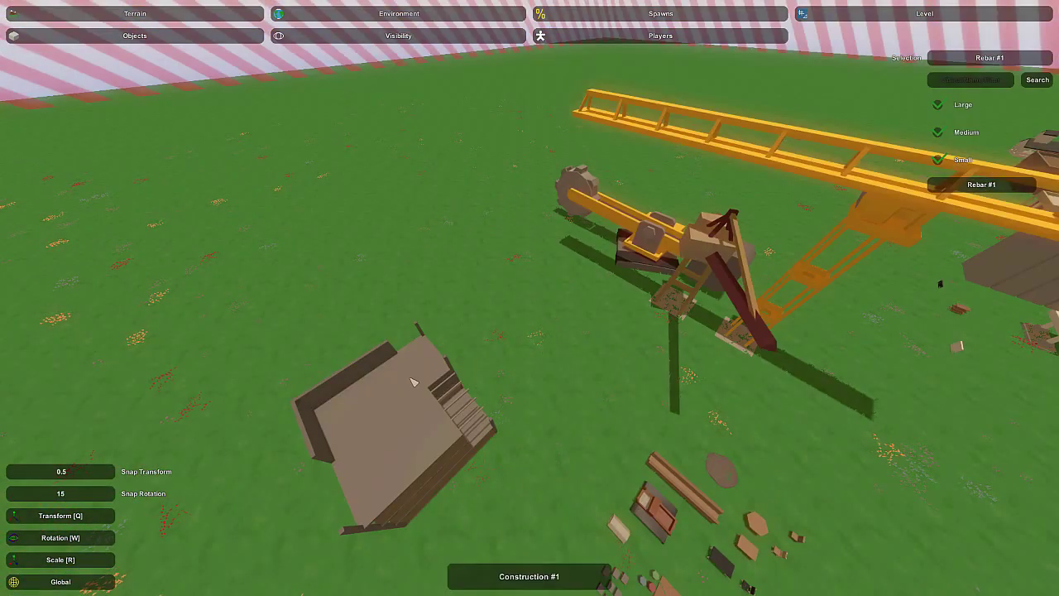
key("d")
right_click_drag(511, 296, 245, 258)
key("w")
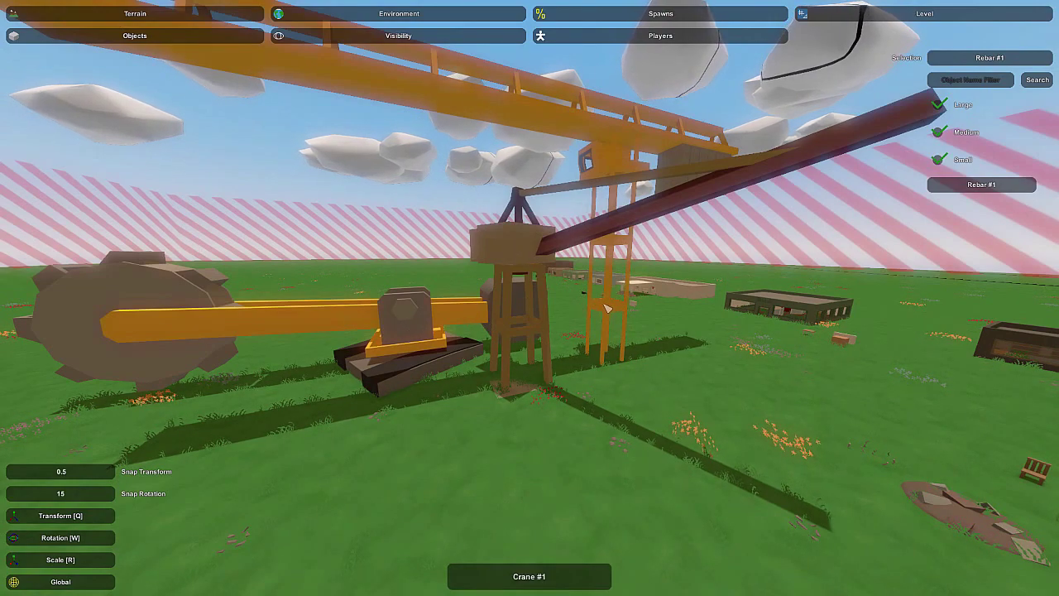
key("w")
right_click_drag(537, 248, 455, 364)
key("d")
key("a")
key("d")
key("a")
Step: Select the unfinished building, Construction #1, and adjust its position on the grass near the cranes
key("w")
key("w")
key("a")
key("s")
key("a")
key("d")
right_click_drag(629, 318, 529, 299)
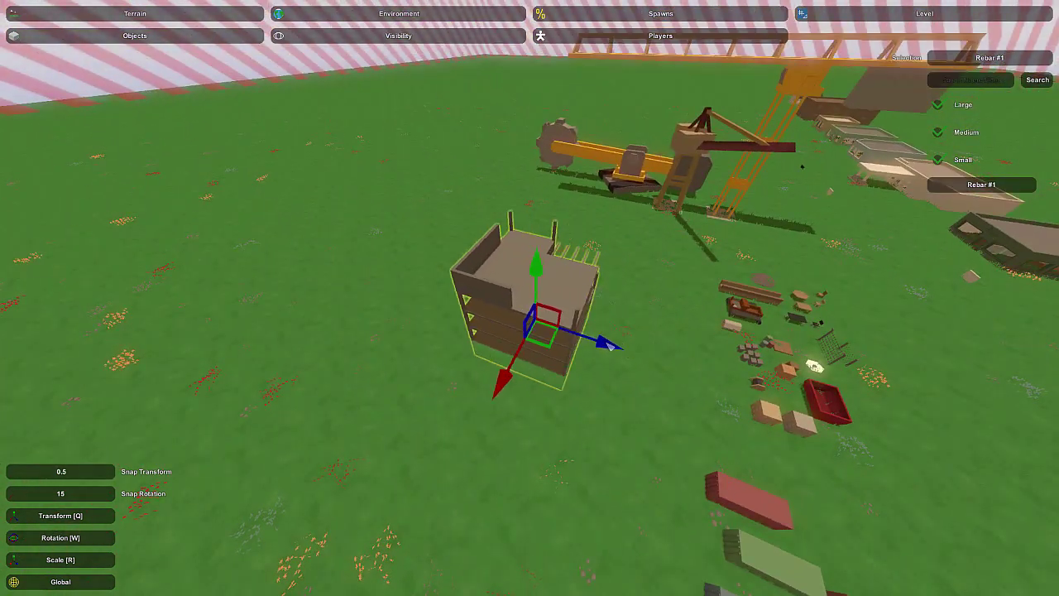
key("d")
right_click_drag(576, 369, 530, 368)
key("a")
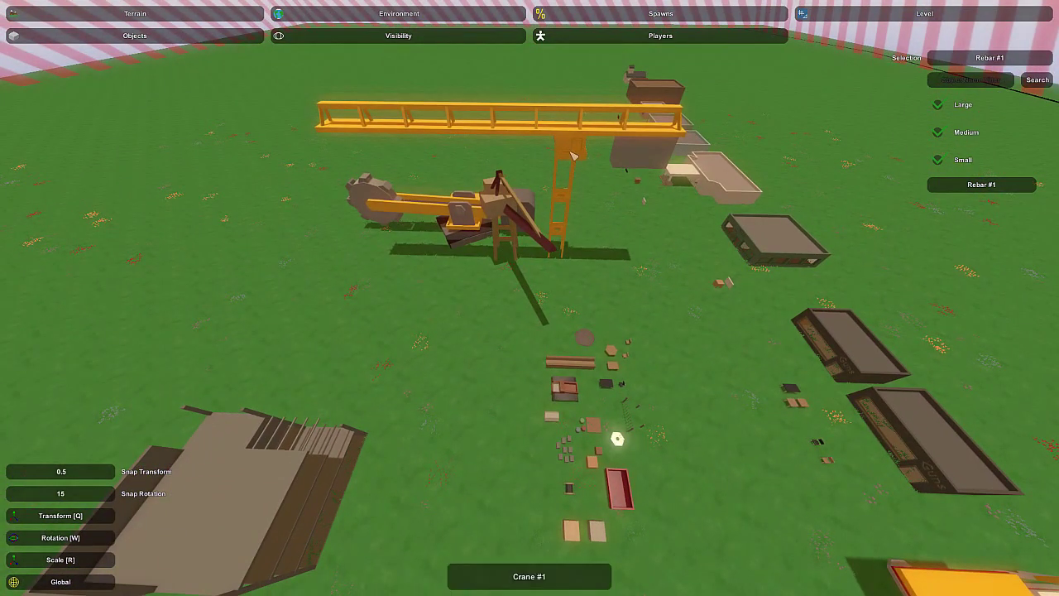
Step: Examine how the yellow crane, wooden crane and drill stand relative to the unfinished building
right_click_drag(588, 178, 429, 340)
right_click_drag(517, 292, 662, 207)
key("d")
key("a")
key("w")
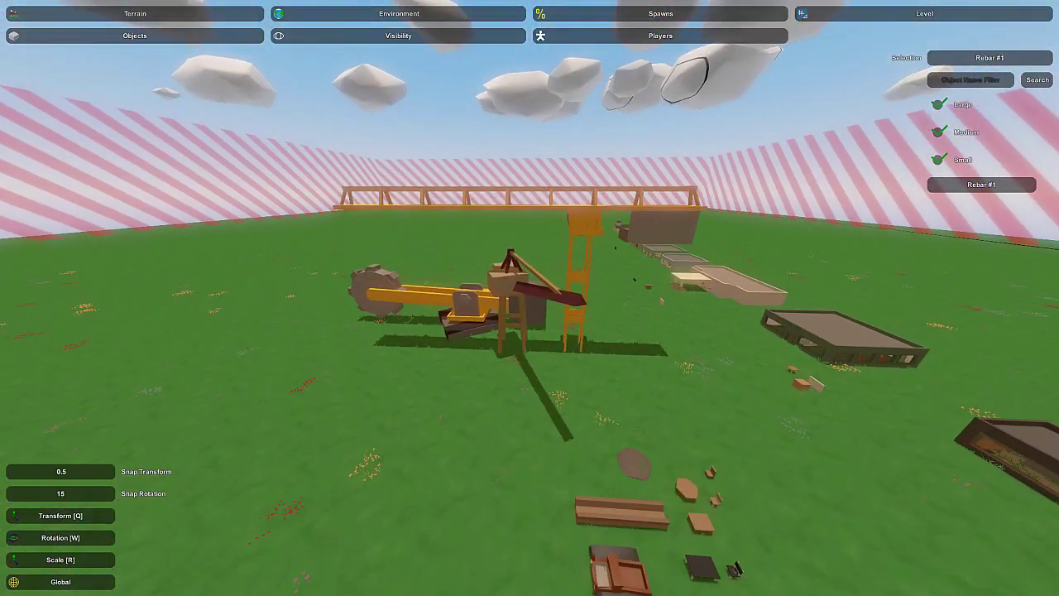
right_click_drag(529, 298, 352, 315)
key("d")
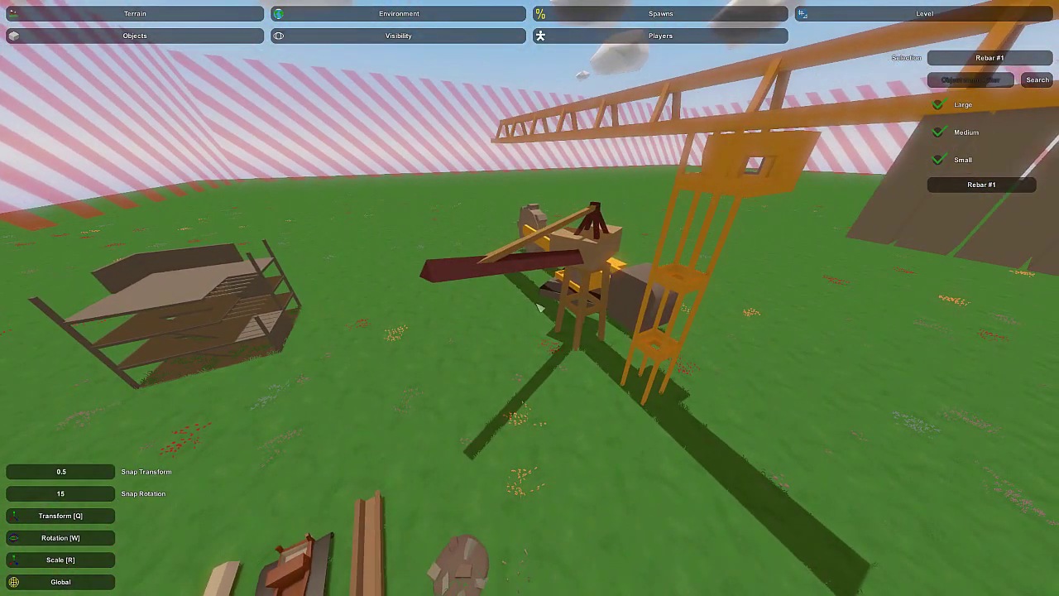
key("w")
right_click_drag(529, 298, 580, 397)
Step: Select the wooden crane and move it directly behind the unfinished building, away from the small props
key("a")
key("s")
left_click(547, 299)
key("w")
key("s")
key("e")
Step: Rotate the wooden crane so that its arm reaches out over the unfinished building
right_click_drag(569, 334, 661, 248)
key("w")
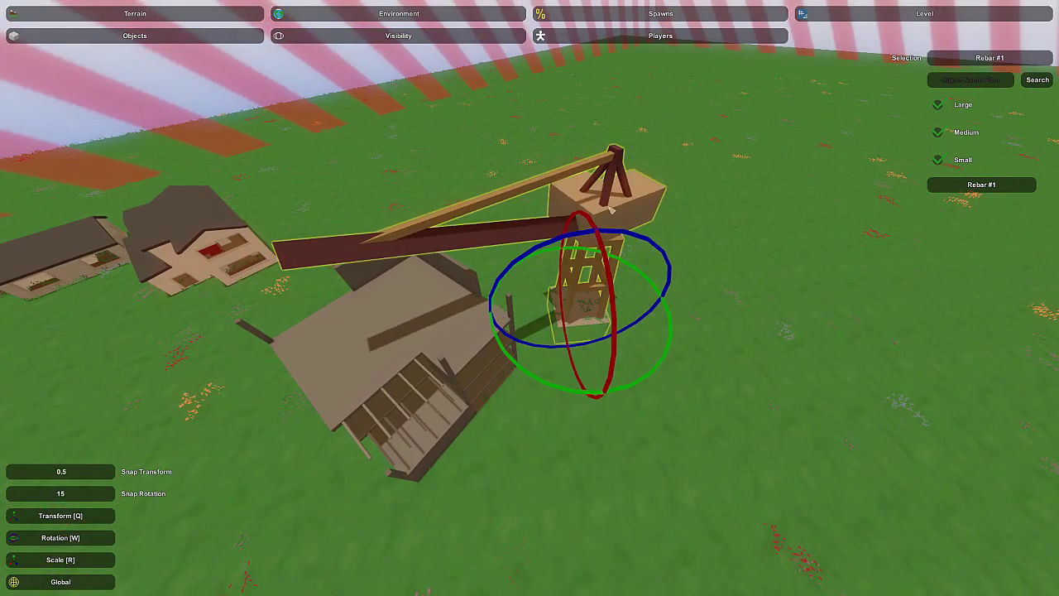
key("w")
right_click_drag(617, 206, 745, 91)
key("s")
Step: Move the drill next to the unfinished building with its grey counterweight facing the small props
right_click_drag(530, 298, 666, 496)
key("w")
key("w")
key("s")
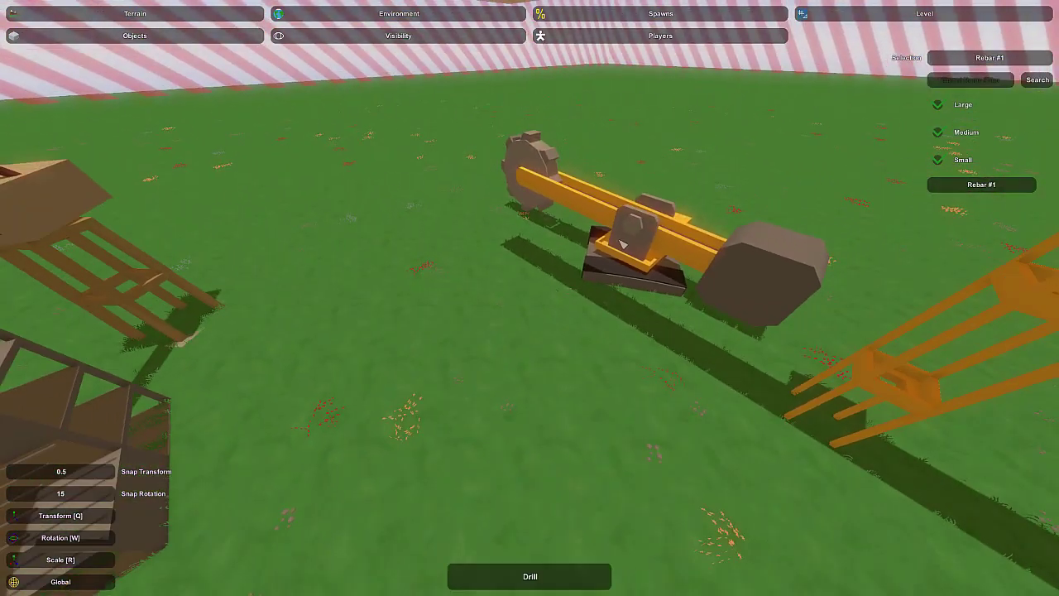
right_click_drag(617, 265, 550, 278)
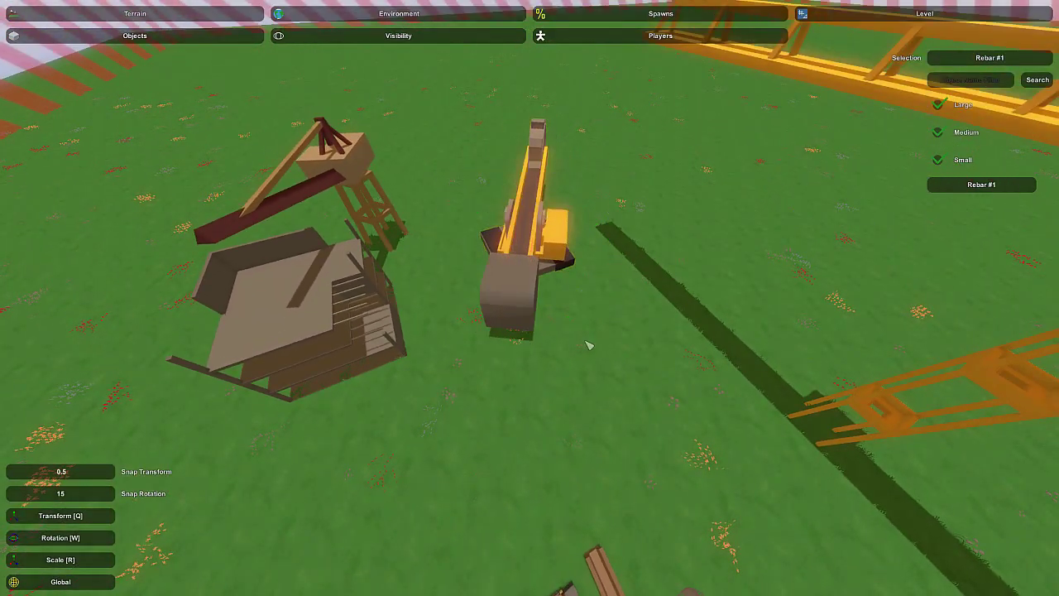
key("s")
right_click_drag(589, 345, 530, 406)
key("Escape")
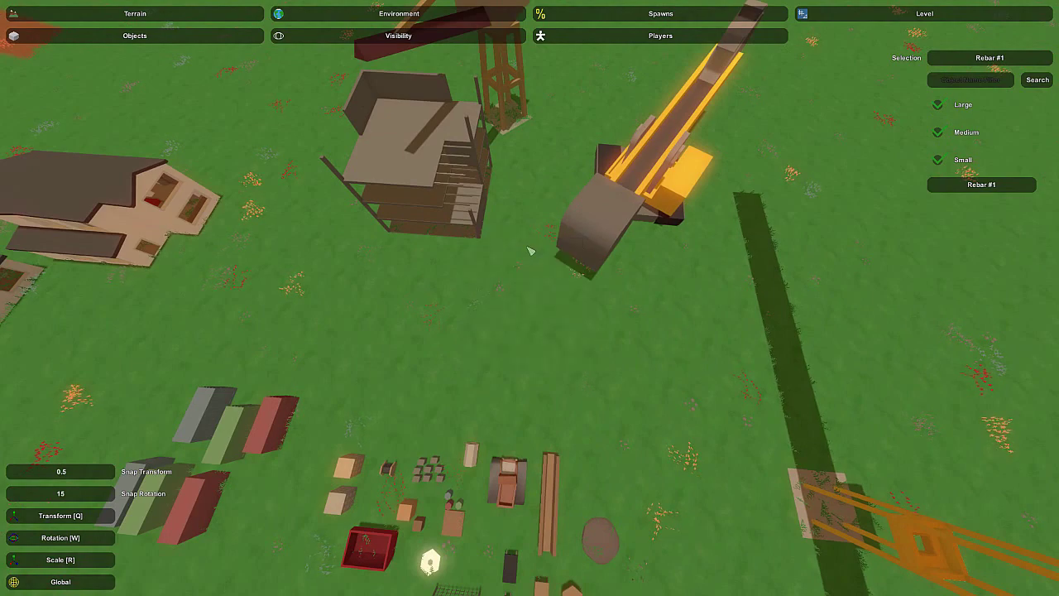
Step: Survey the rearranged building, cranes and drill together with the containers and small props in front
right_click_drag(628, 191, 622, 132)
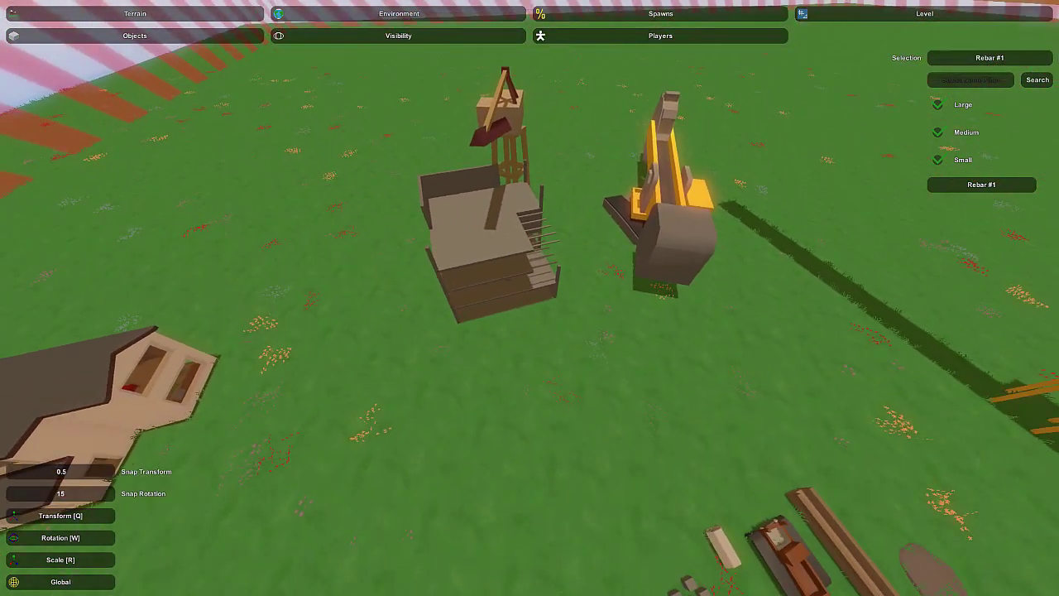
key("s")
right_click_drag(529, 298, 480, 349)
key("w")
key("w")
key("a")
key("w")
key("s")
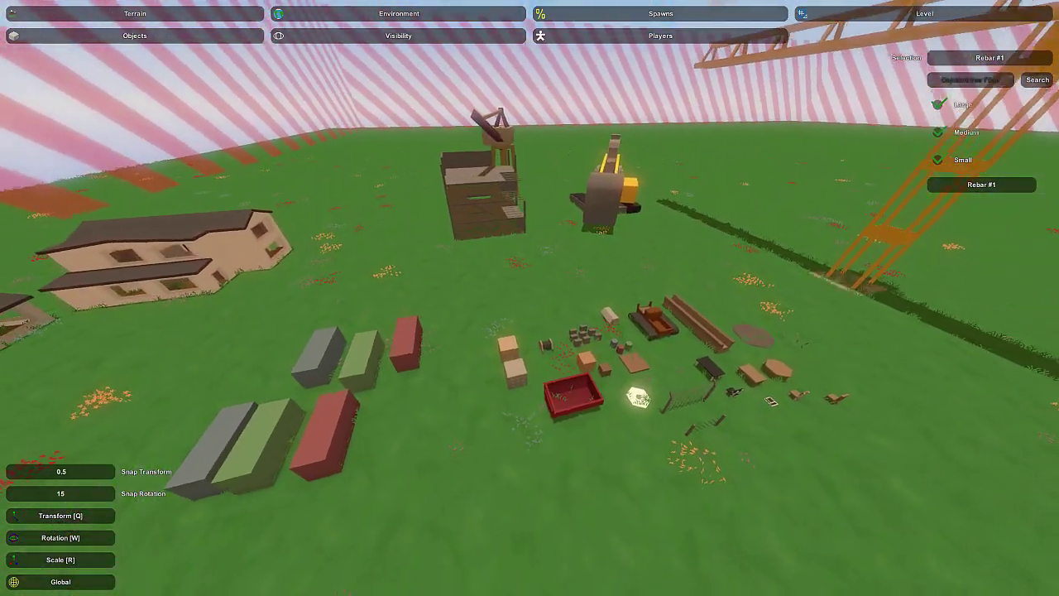
Step: Try moving the bulldozer out of the prop rows towards the unfinished building
key("w")
right_click_drag(530, 298, 584, 308)
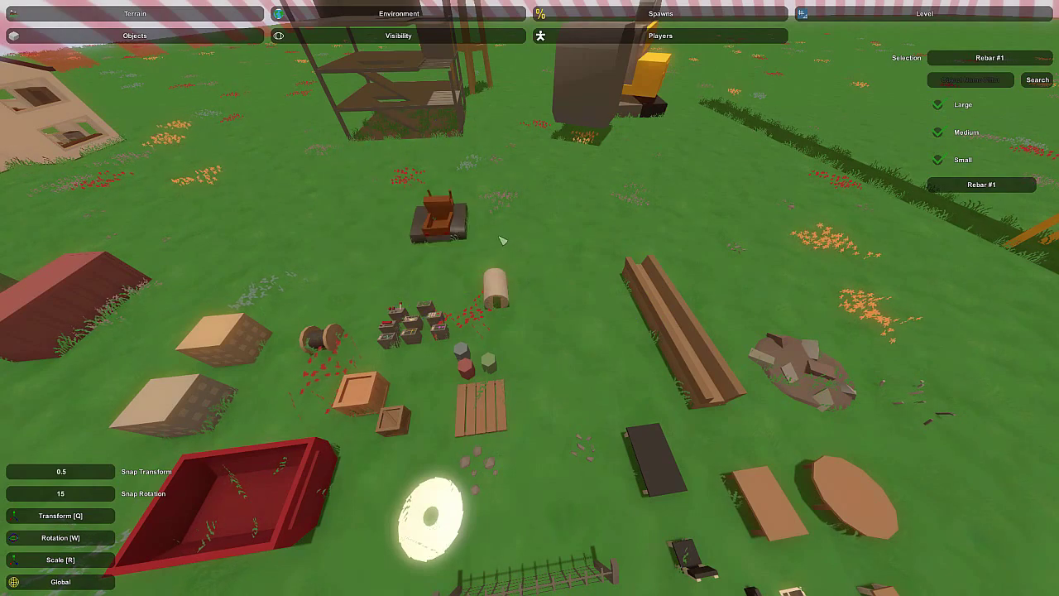
right_click_drag(567, 311, 621, 248)
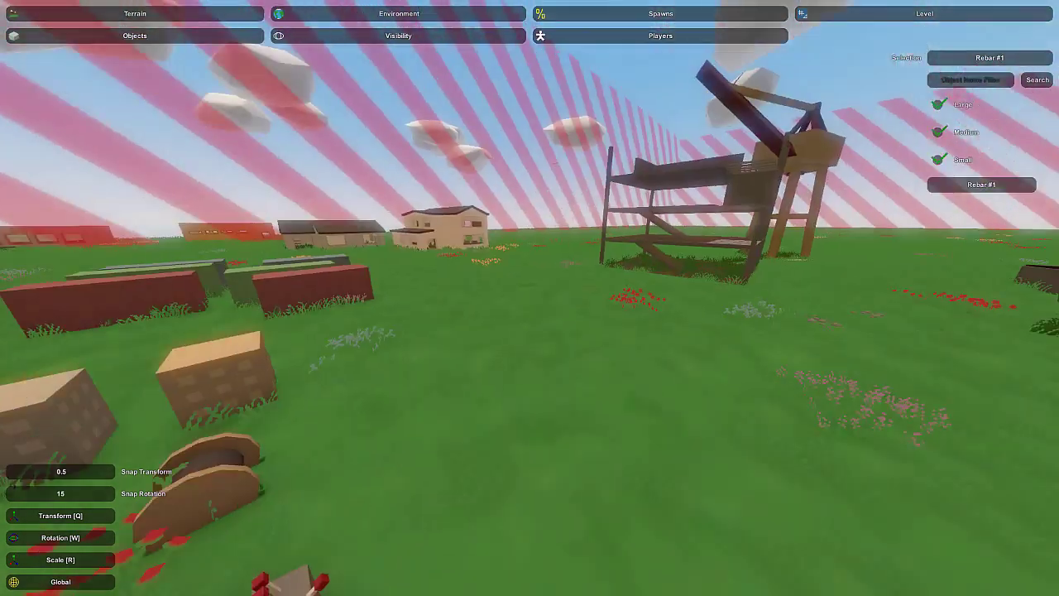
right_click_drag(566, 306, 530, 282)
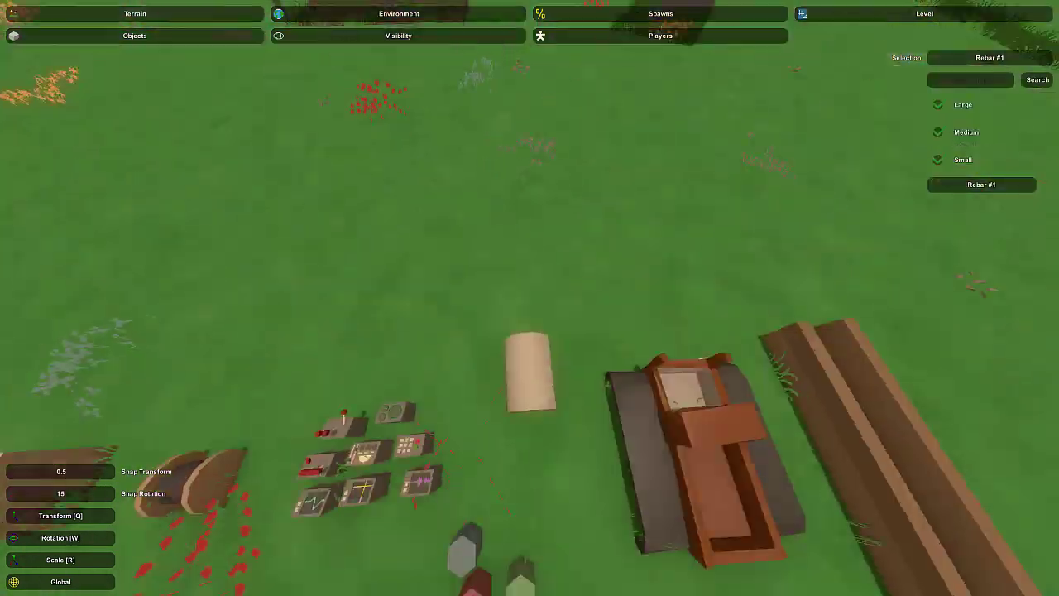
Step: Select the bulldozer beside the long beam and move it onto the grass in front of the building and drill
mouse_move(529, 281)
right_mouse_down()
mouse_move(543, 303)
mouse_move(542, 207)
mouse_move(472, 224)
mouse_move(554, 256)
mouse_move(588, 285)
mouse_move(542, 291)
right_mouse_up()
key("w")
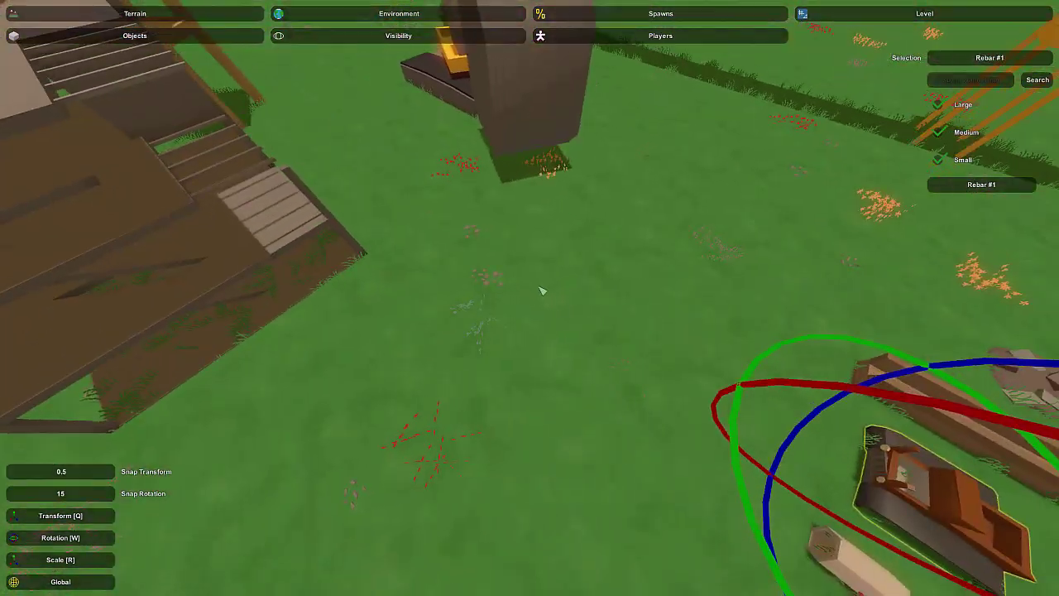
key("e")
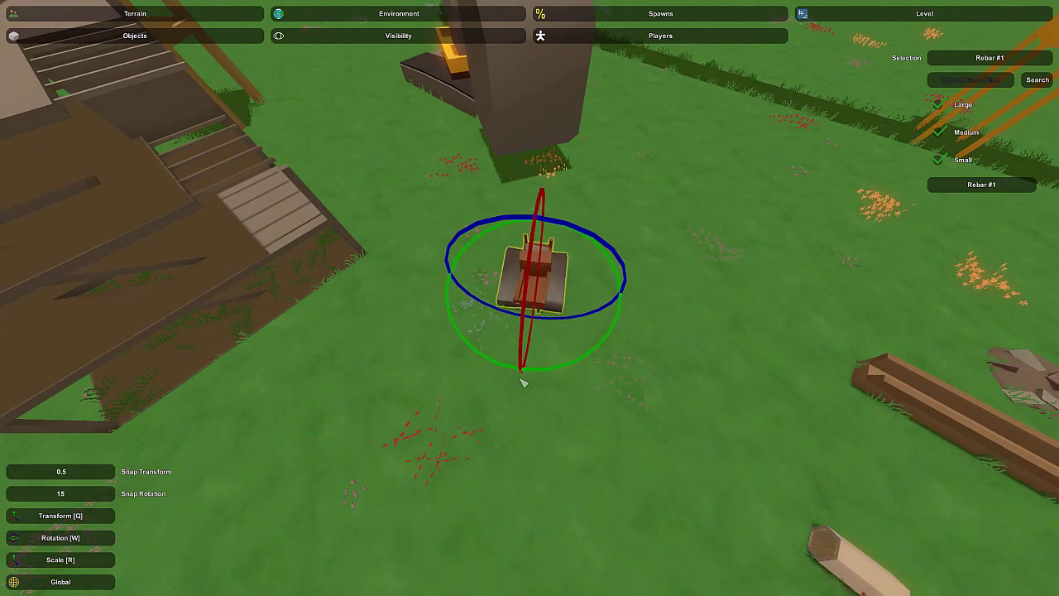
Step: Place a second bulldozer on the grass behind the unfinished building
right_click_drag(522, 386, 533, 273)
key("w")
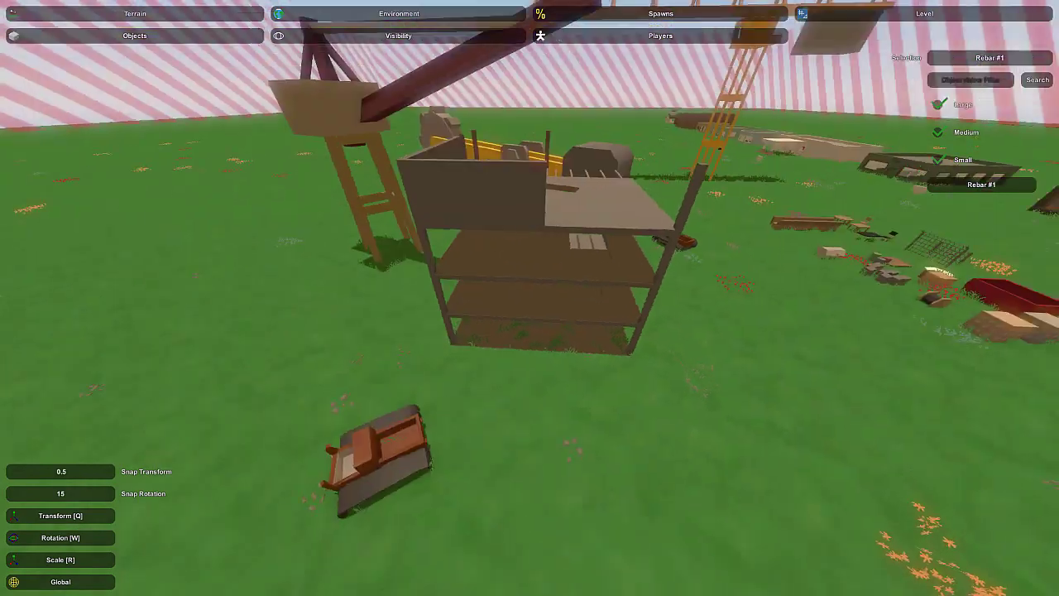
right_click_drag(533, 273, 514, 315)
Step: Look over the six shipping containers from both sides
key("s")
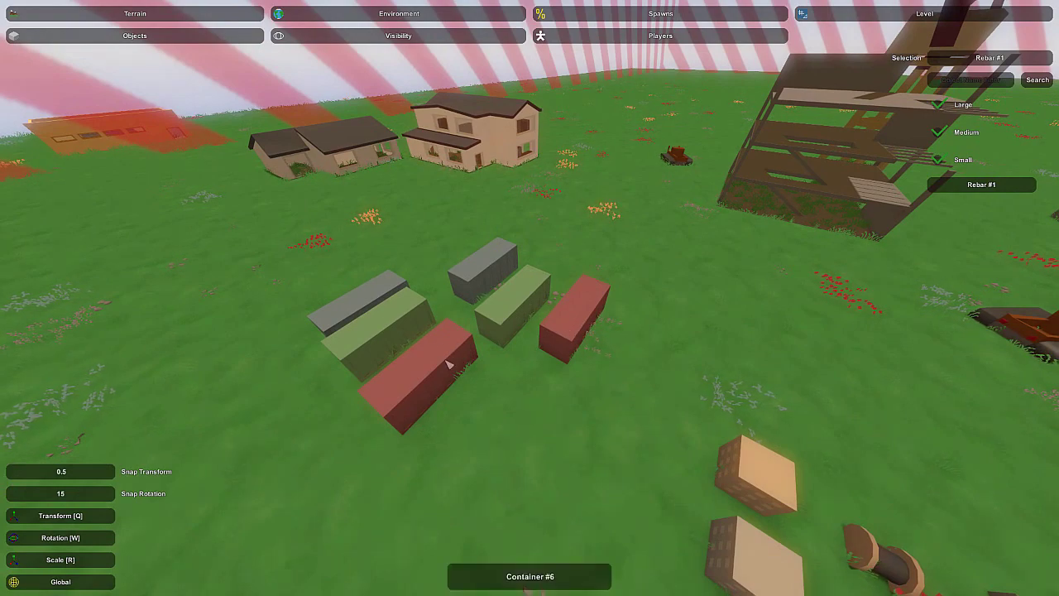
key("w")
right_click_drag(368, 315, 579, 368)
key("w")
key("s")
key("s")
key("a")
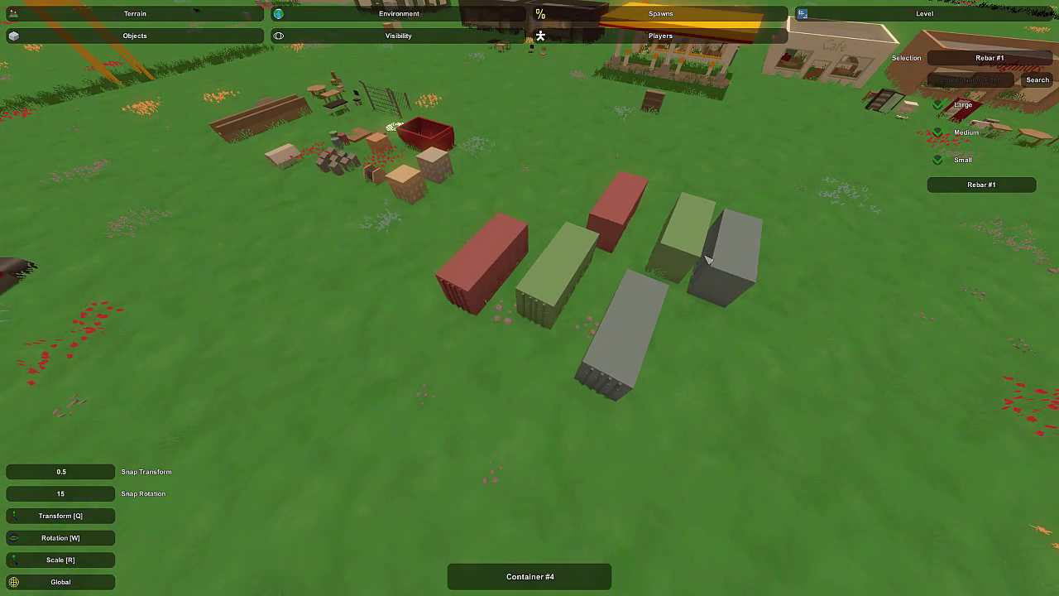
Step: Place a green and a grey container side by side behind the unfinished building, next to the bulldozer
right_click_drag(610, 283, 499, 329)
key("d")
key("a")
key("s")
key("w")
right_click_drag(607, 326, 641, 360)
key("a")
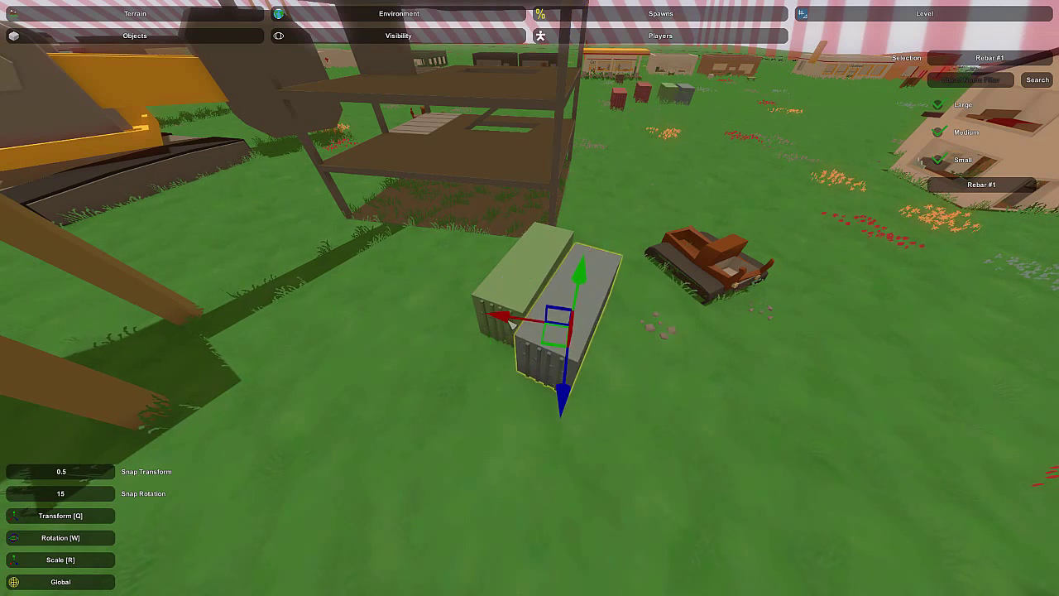
Step: Add a red container beside the grey one and stack a second green container on the bottom row
left_click(629, 105)
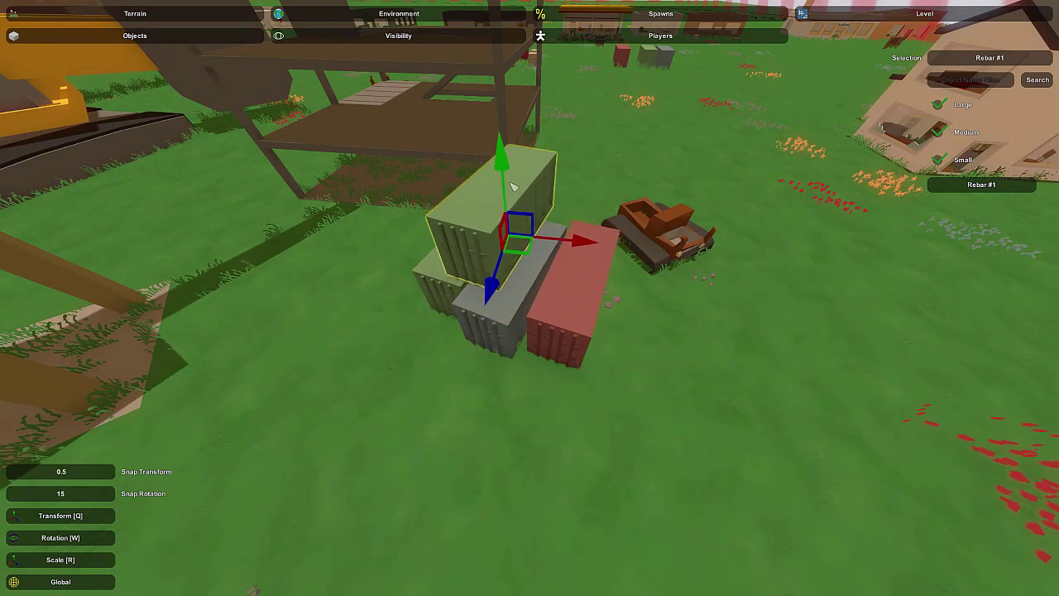
left_click_drag(494, 302, 490, 316)
key("a")
key("w")
Step: Rotate and shift the upper green container so it rests on the green and grey containers beneath it
right_click_drag(490, 317, 579, 248)
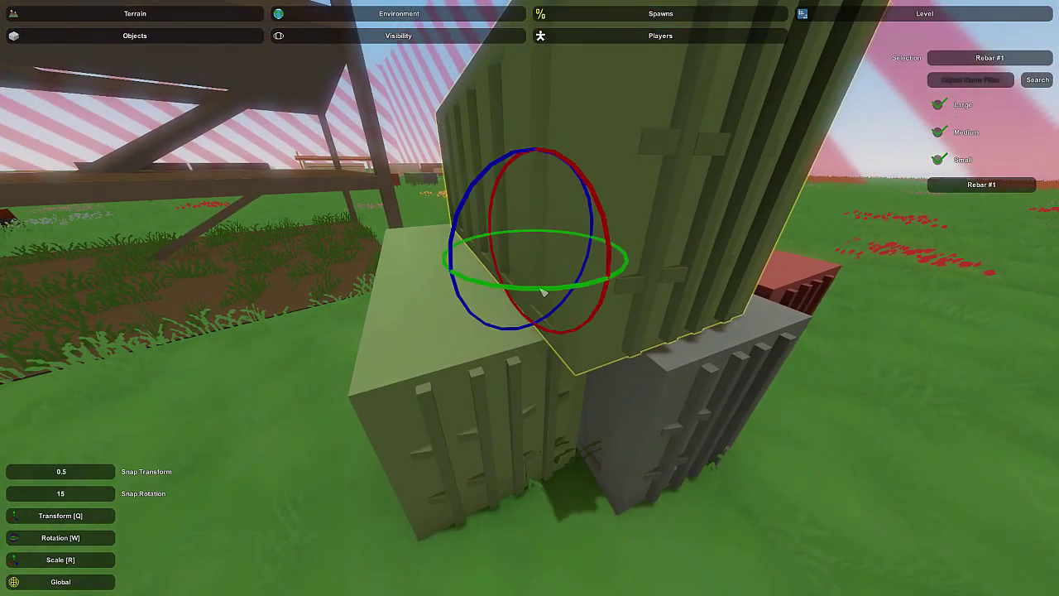
left_click_drag(542, 291, 529, 302)
key("q")
key("d")
right_click_drag(530, 302, 645, 285)
key("w")
key("w")
key("w")
key("s")
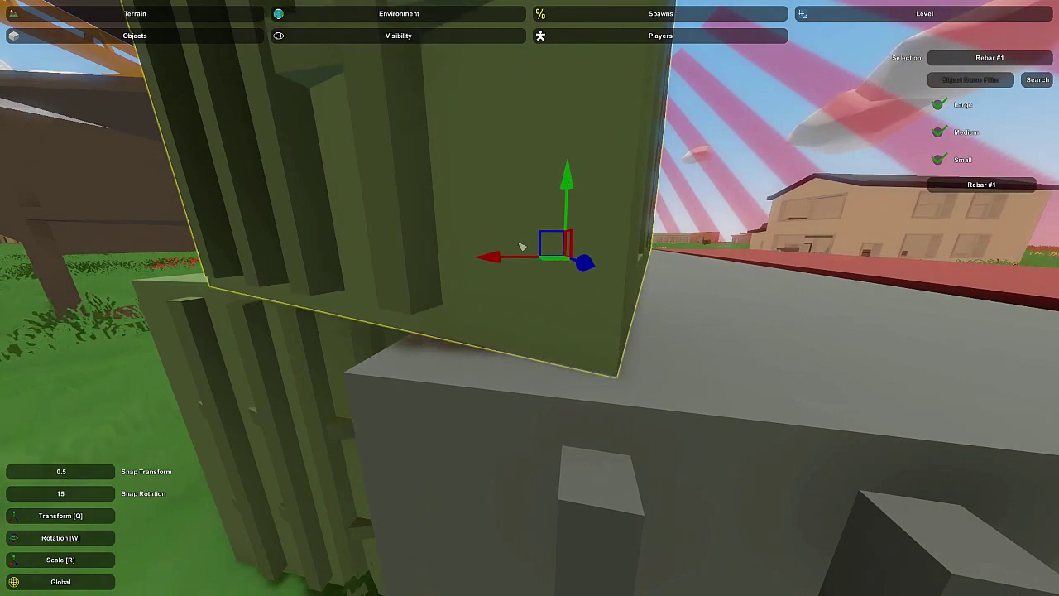
key("s")
Step: Place a second grey container on top of the bottom row and rotate it
right_click_drag(470, 305, 265, 315)
left_click(538, 305)
right_click_drag(529, 297, 560, 298)
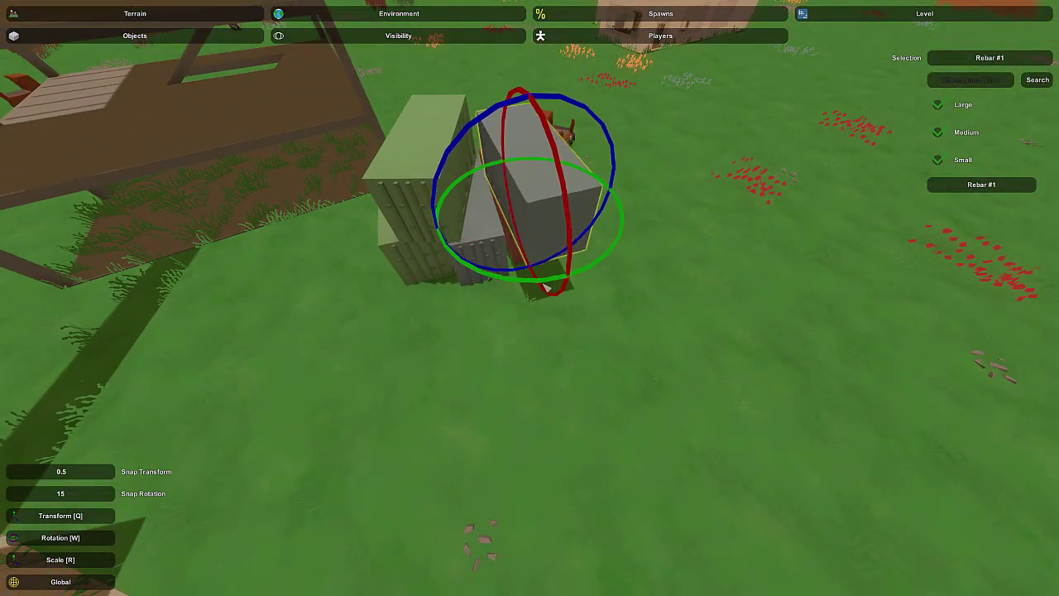
key("w")
mouse_move(537, 290)
right_mouse_down()
mouse_move(529, 297)
mouse_move(545, 283)
right_mouse_up()
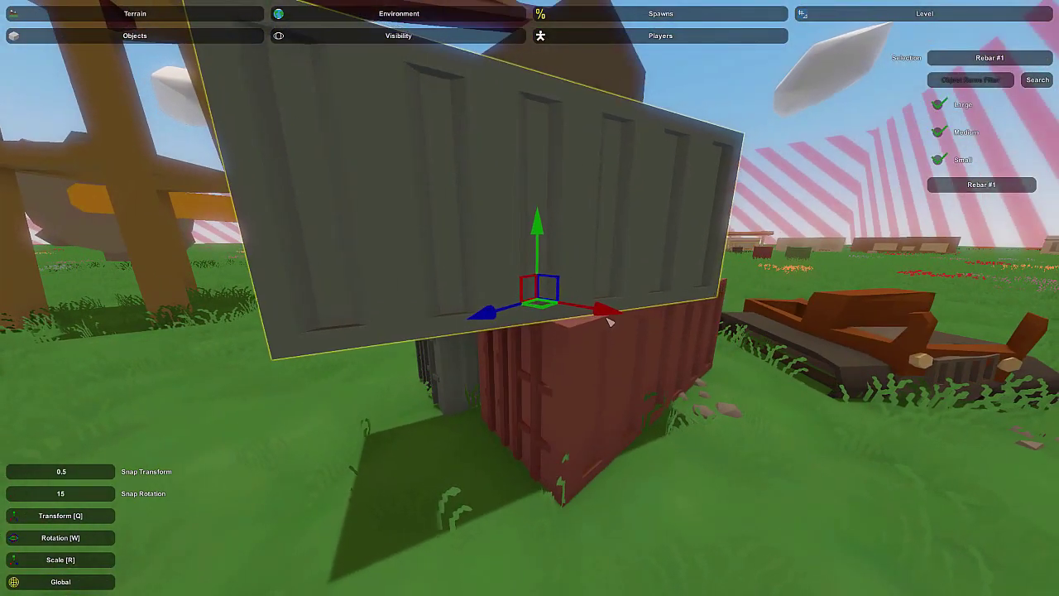
Step: Slide the upper grey container against the upper green one, above the grey and red bottom containers
left_click_drag(609, 322, 584, 319)
left_click_drag(463, 315, 520, 296)
key("w")
right_click_drag(519, 297, 589, 333)
key("s")
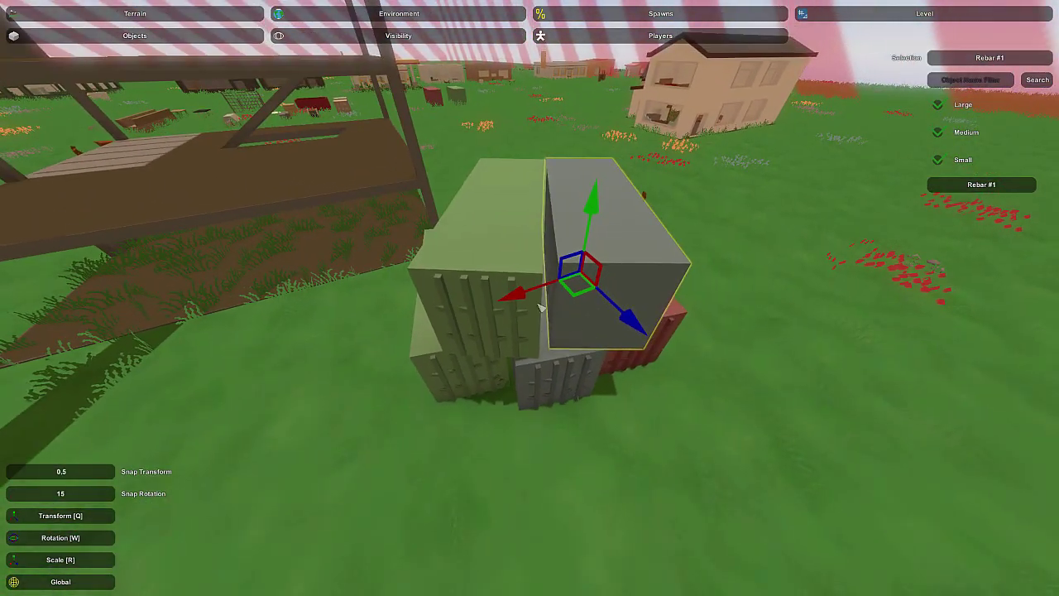
Step: Deselect the upper grey container and inspect the stack from the bulldozer's side
left_click(568, 239)
key("d")
right_click_drag(569, 239, 290, 360)
key("w")
key("s")
key("a")
key("d")
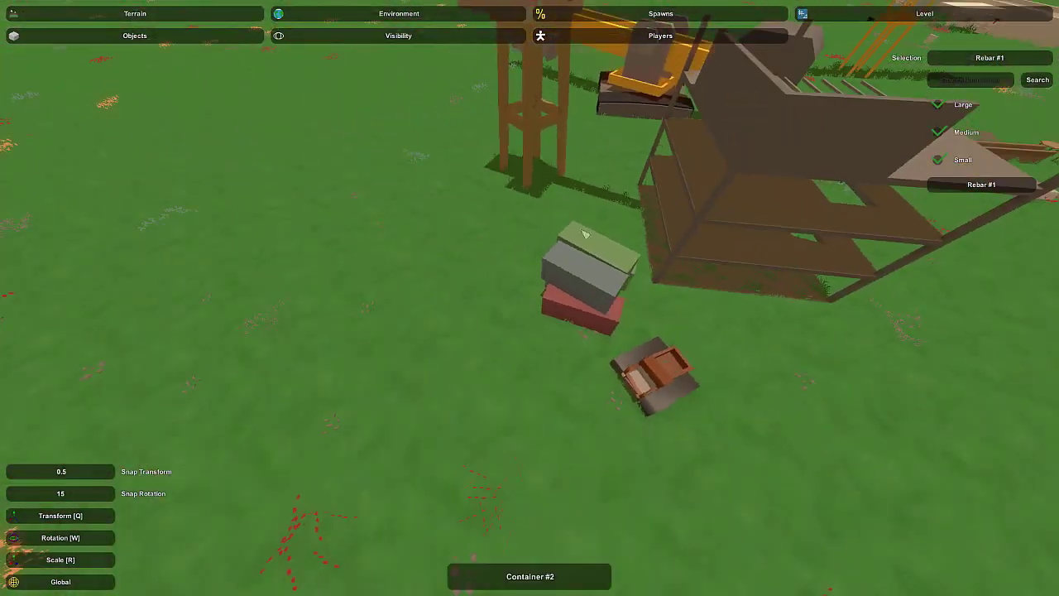
Step: Bring a loose green container between the container stack and the tower crane, and rotate it on the grass
right_click_drag(602, 283, 869, 224)
key("w")
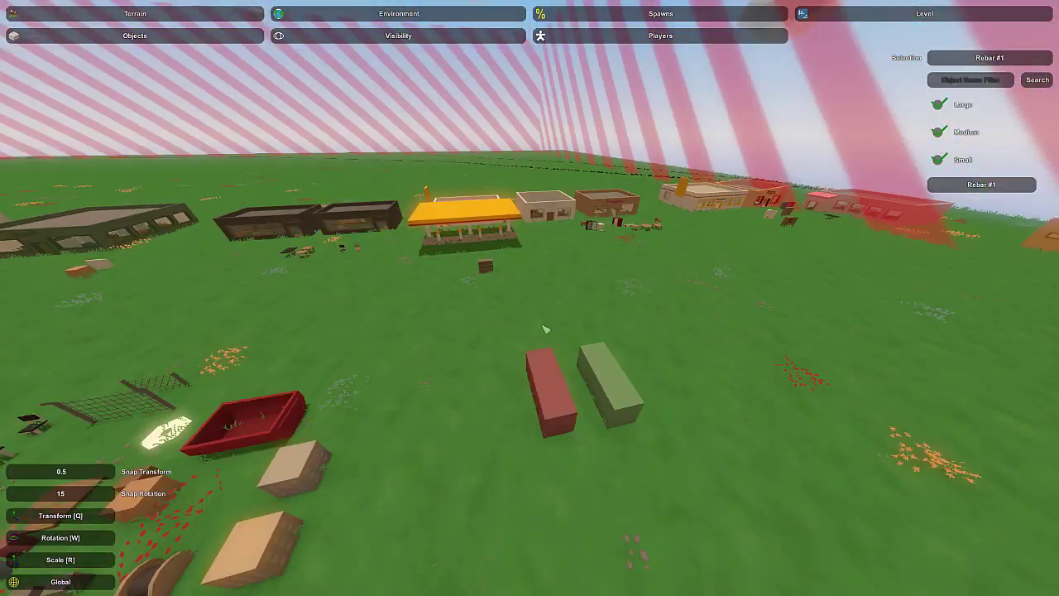
left_click(606, 385, "shift")
right_click_drag(607, 386, 526, 254)
key("w")
left_click_drag(500, 236, 530, 235)
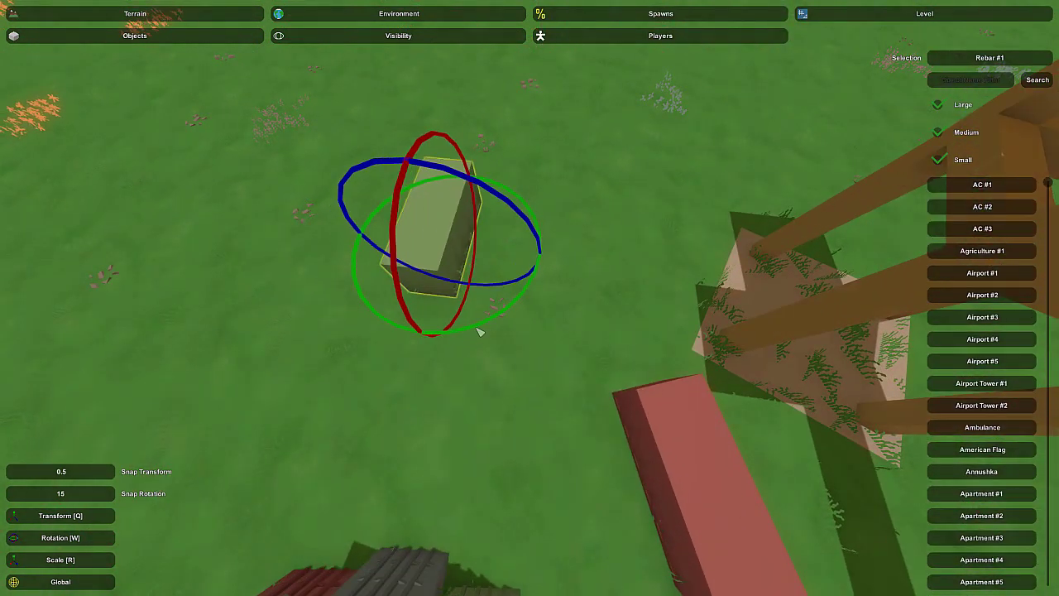
Step: Place the loose red container on the grass next to the rotated green container
left_click(683, 397)
key("e")
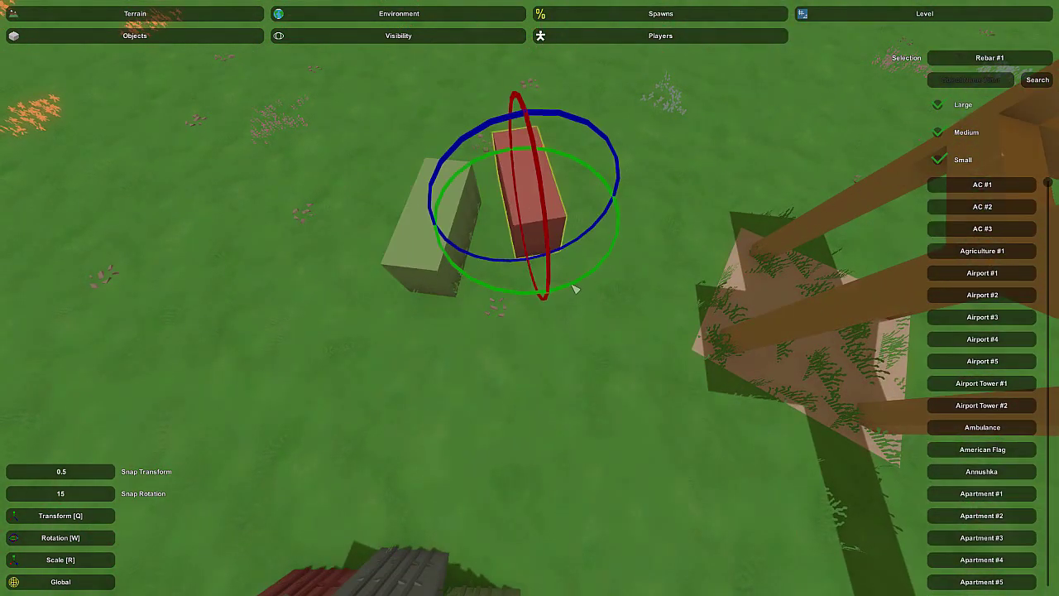
right_click_drag(587, 339, 534, 304)
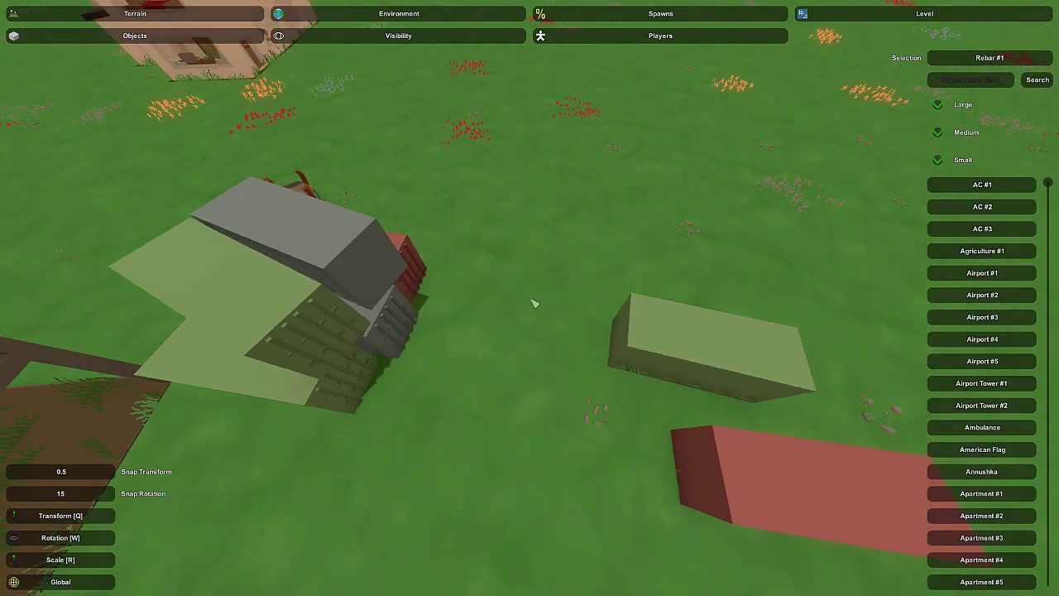
Step: Add two grey containers near the loose green and red ones, turned to different angles
left_click(389, 266)
key("e")
left_click_drag(695, 347, 727, 334)
key("q")
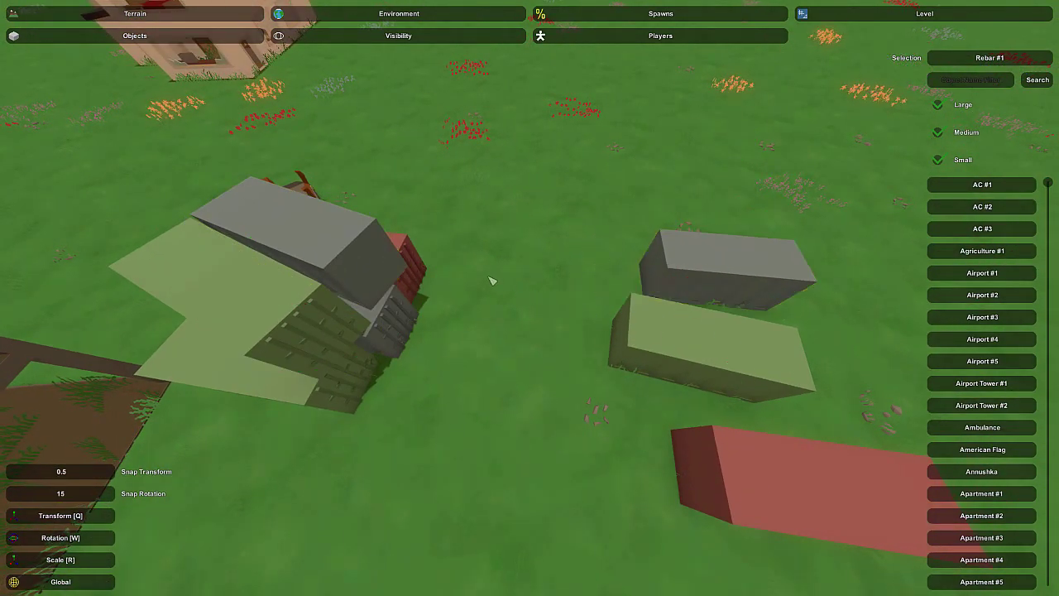
right_click_drag(490, 272, 489, 284)
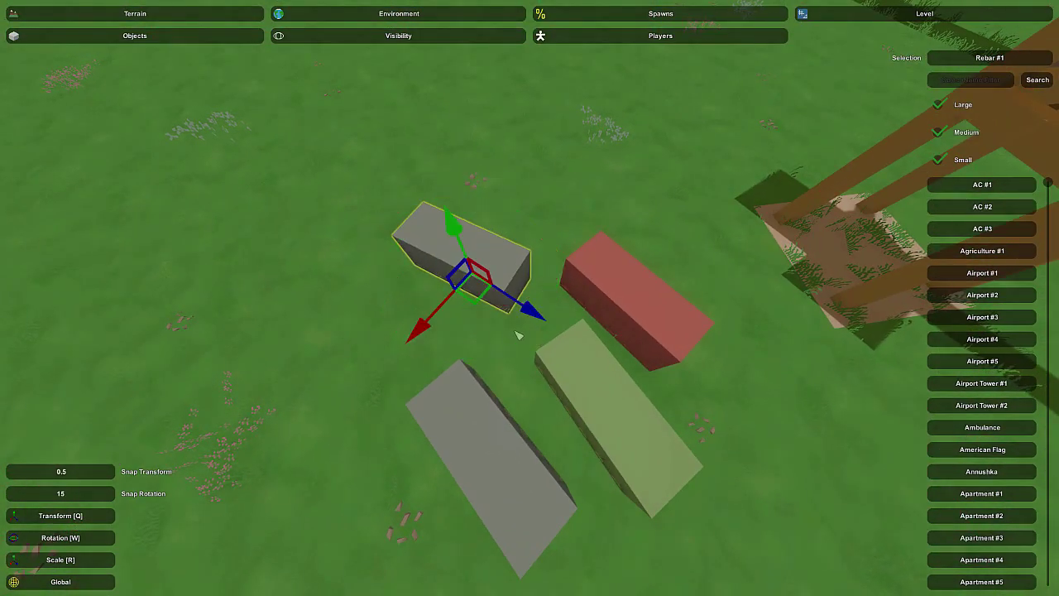
Step: Inspect the container arrangement and the floors of the unfinished building from several sides
key("w")
right_click_drag(503, 359, 538, 298)
key("w")
key("w")
key("w")
key("w")
key("w")
key("w")
key("s")
right_click_drag(468, 329, 352, 285)
key("w")
key("d")
key("w")
right_click_drag(596, 310, 527, 316)
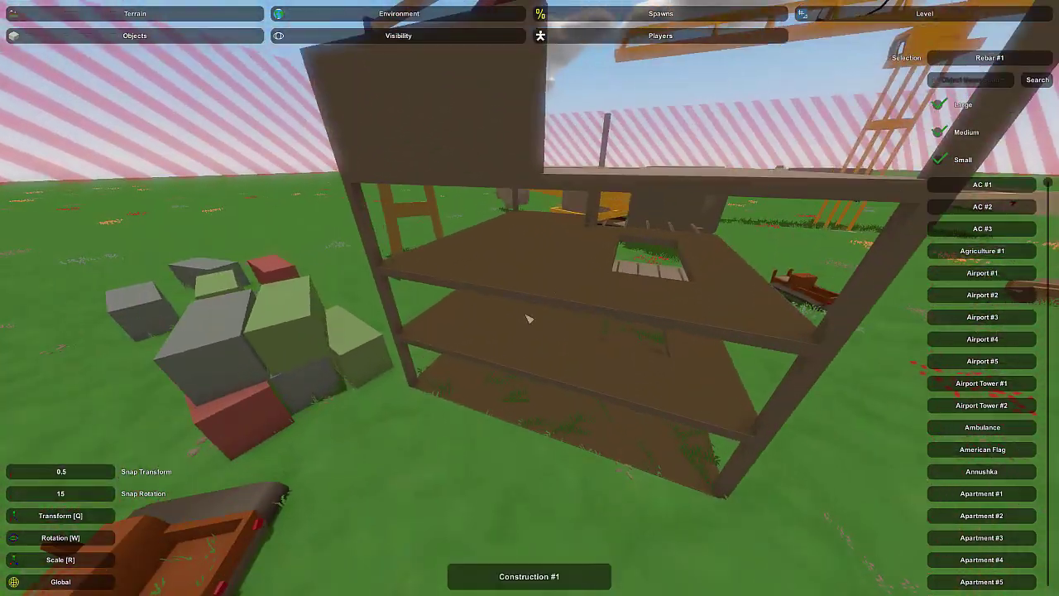
key("w")
right_click_drag(577, 294, 571, 430)
key("w")
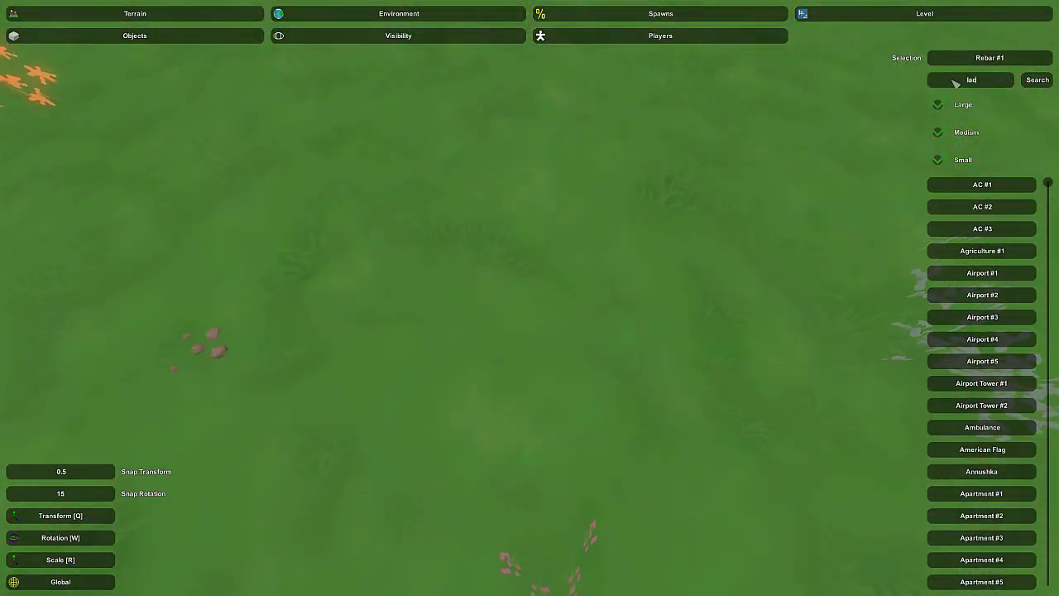
Step: Filter the objects by "ladder" and place Ladder Metal #1 at the open beam section of the unfinished building
key("Return")
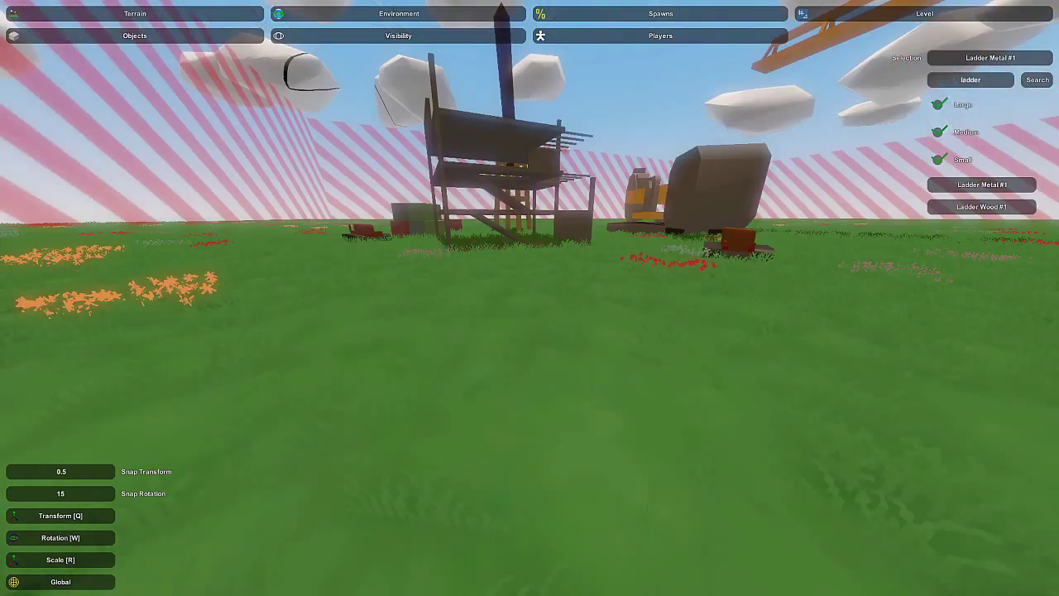
key("w")
right_click_drag(529, 298, 322, 372)
key("a")
key("w")
key("a")
right_click_drag(650, 308, 997, 359)
key("w")
right_click_drag(529, 298, 397, 368)
key("s")
key("w")
key("e")
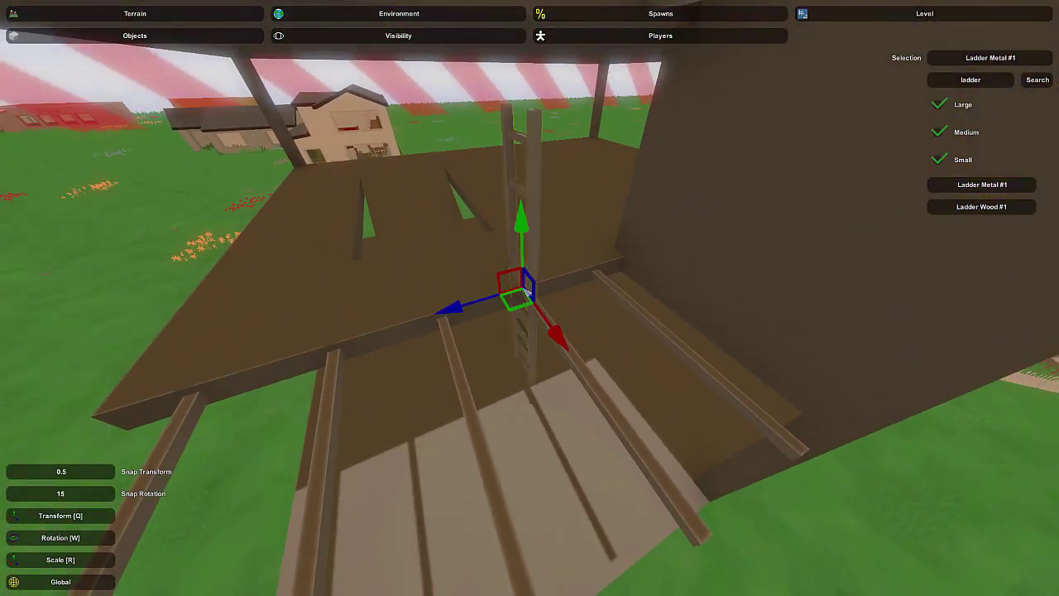
Step: Rotate the metal ladder to face the beams and raise it slightly against the upper floor's edge
right_click_drag(537, 143, 537, 165)
key("w")
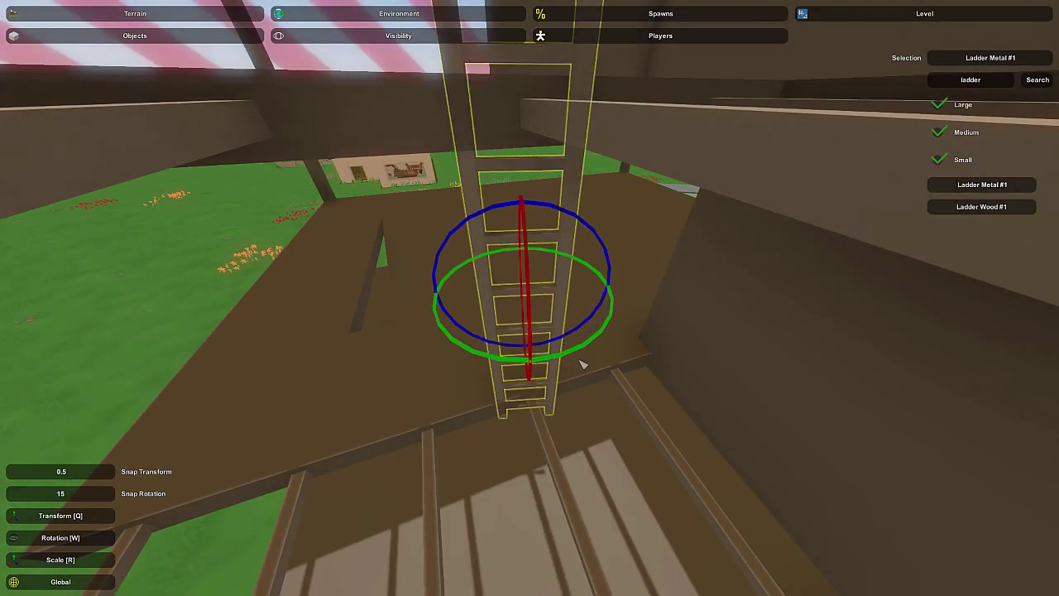
right_click_drag(592, 356, 528, 308)
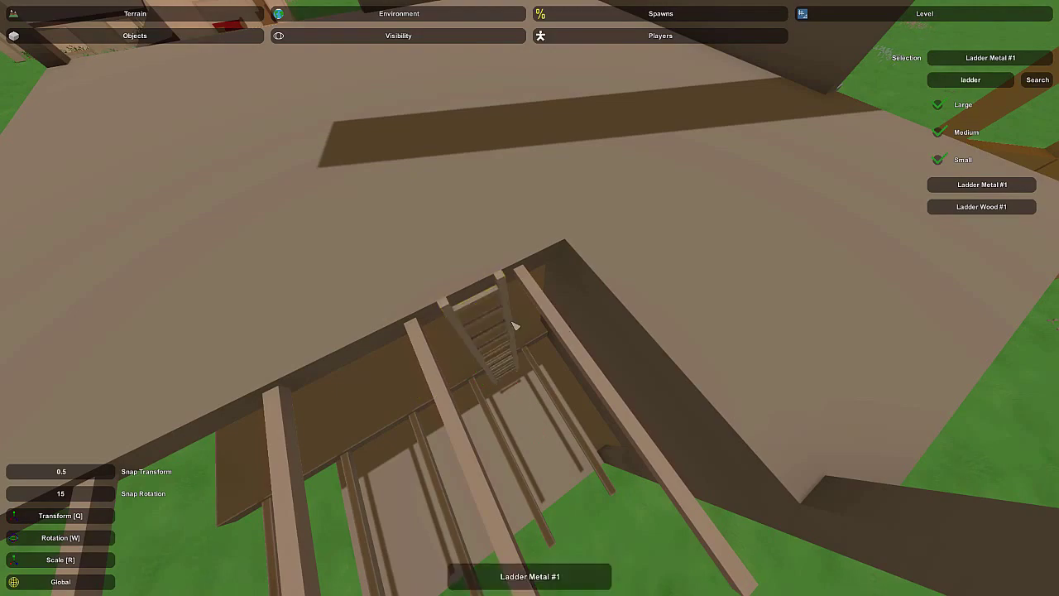
right_click_drag(514, 326, 537, 311)
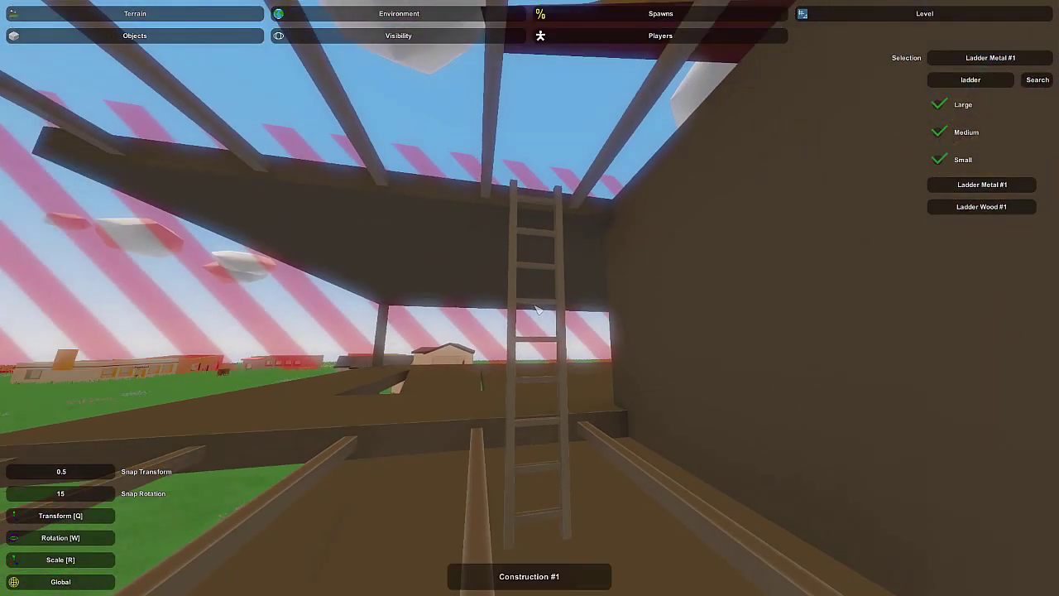
left_click_drag(537, 437, 538, 419)
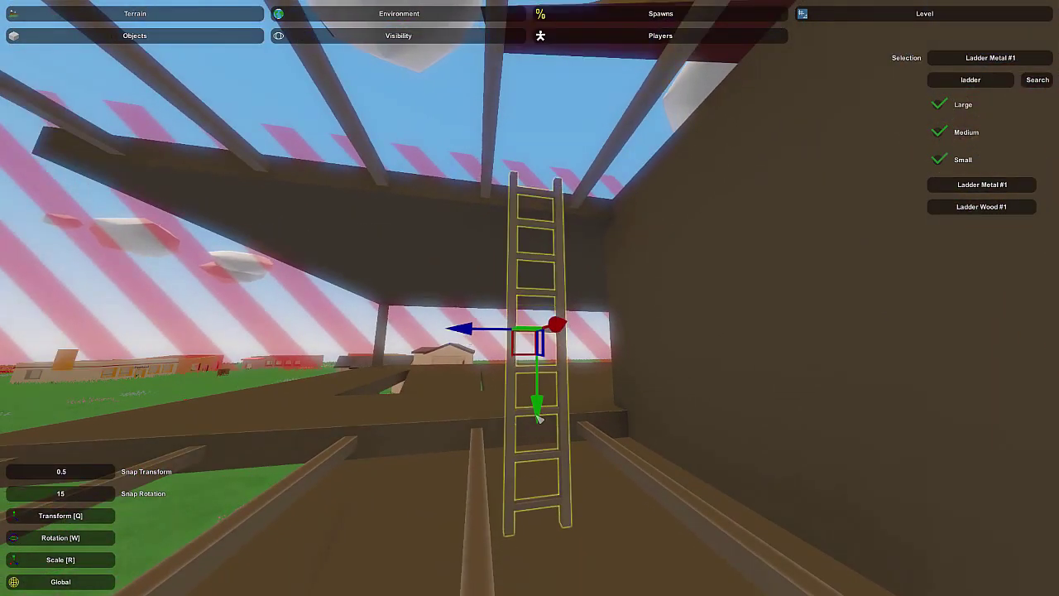
Step: Survey the finished ladder area and the spare props laid out on the grass, including crates, barrels, fences and furniture
right_click_drag(520, 394, 547, 304)
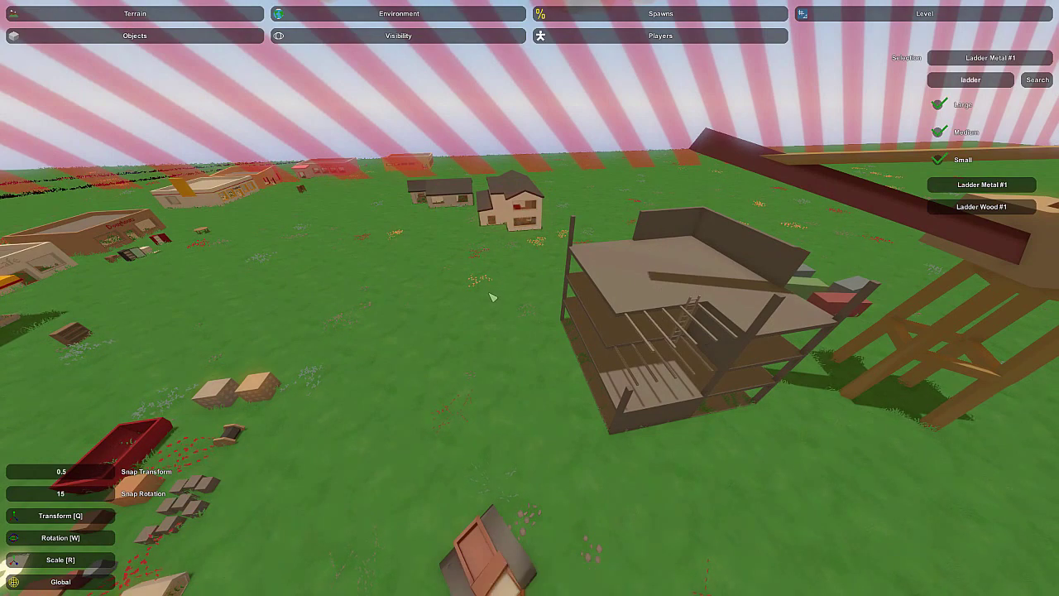
key("w")
right_click_drag(490, 294, 662, 273)
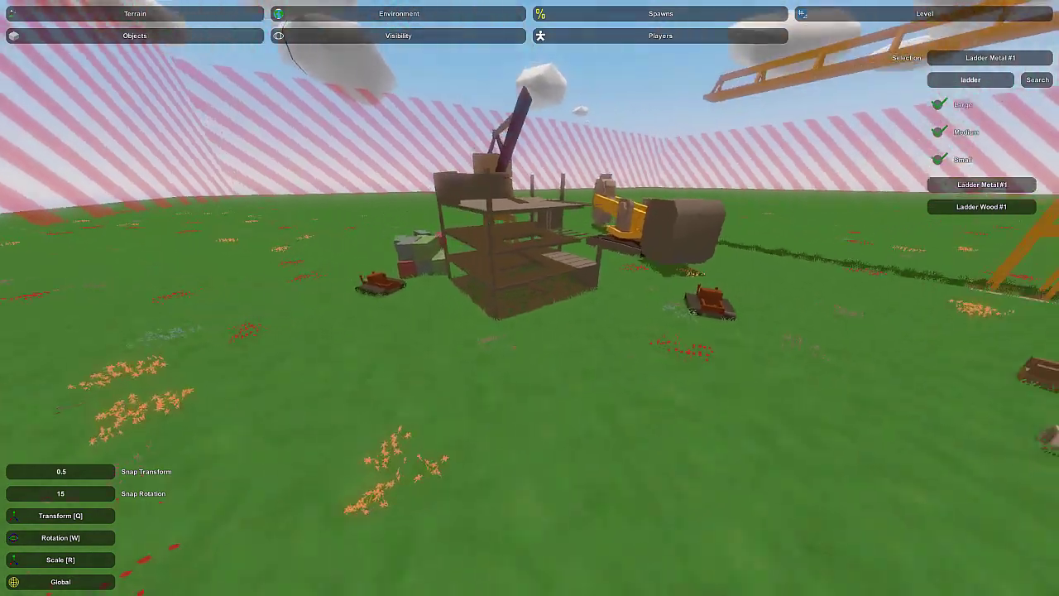
right_click_drag(529, 298, 469, 318)
key("w")
key("d")
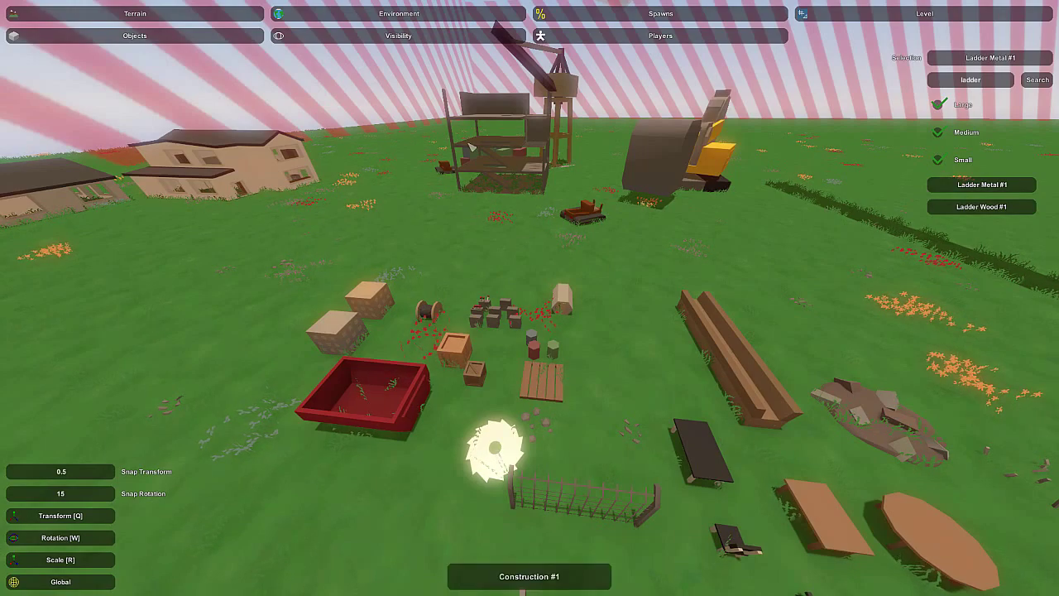
key("d")
right_click_drag(518, 182, 170, 215)
right_click_drag(601, 319, 535, 304)
key("w")
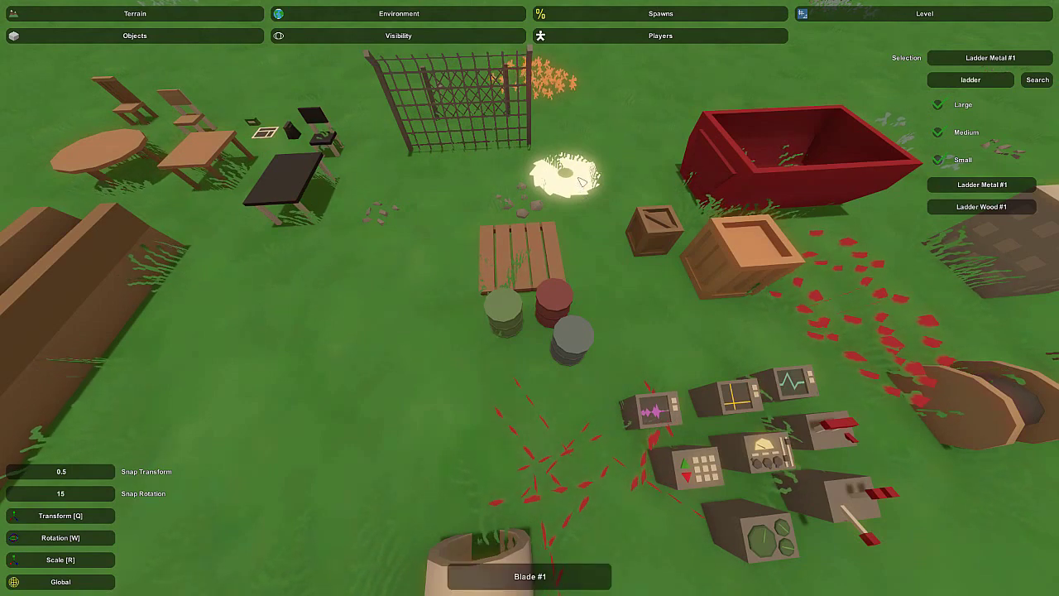
right_click_drag(578, 178, 543, 285)
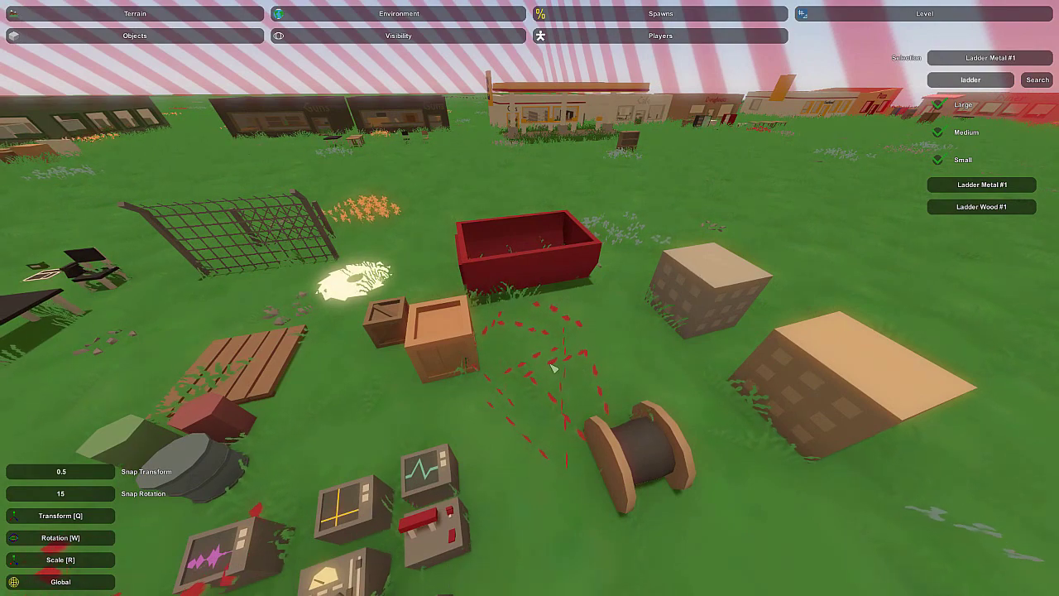
right_click_drag(714, 340, 535, 303)
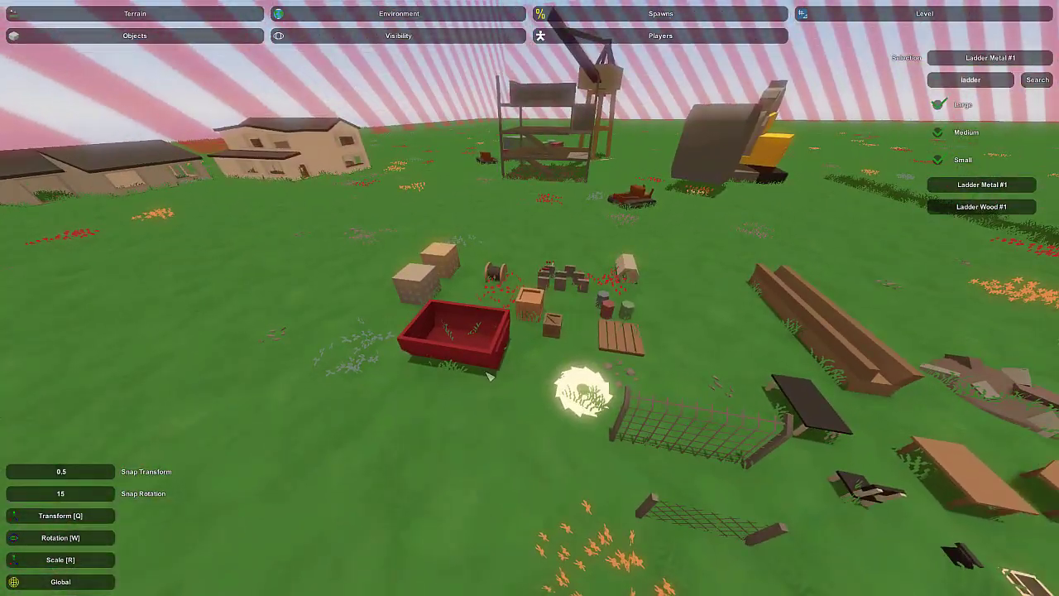
right_click_drag(489, 376, 534, 303)
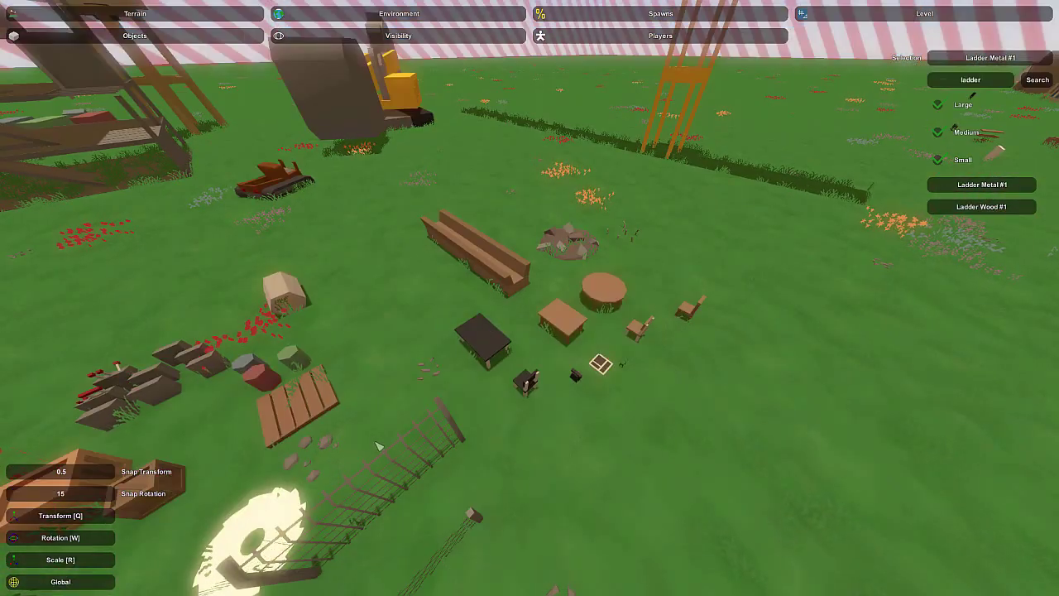
Step: Move the round wooden table from the spare props onto a floor of the unfinished building
left_click(622, 285)
right_click_drag(623, 285, 519, 312)
key("w")
key("w")
key("s")
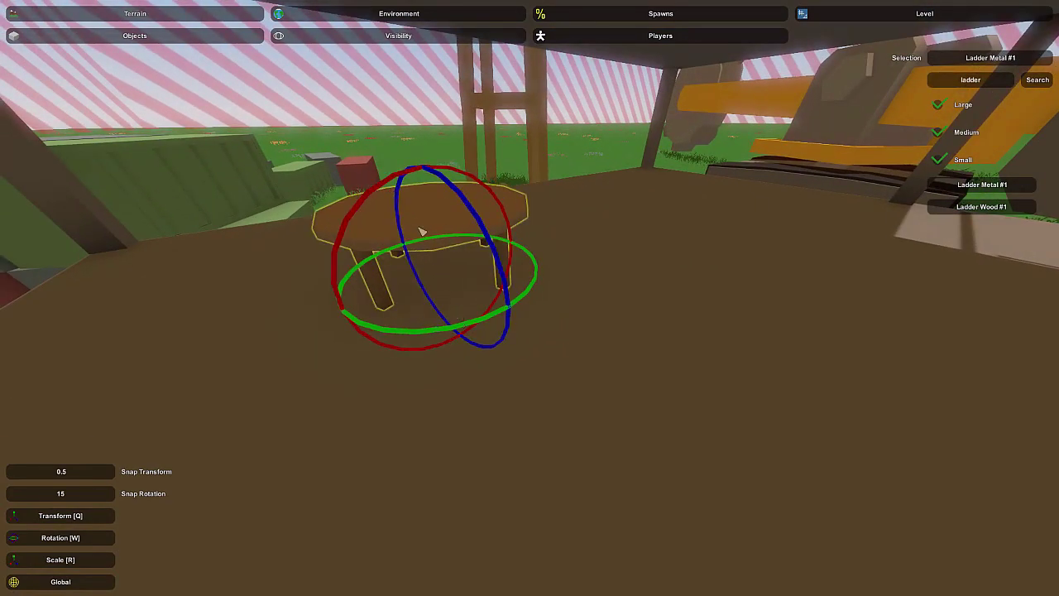
left_click(422, 232)
Step: Move a wooden chair from the spare props to the round table and turn it towards the table
key("w")
right_click_drag(421, 231, 560, 299)
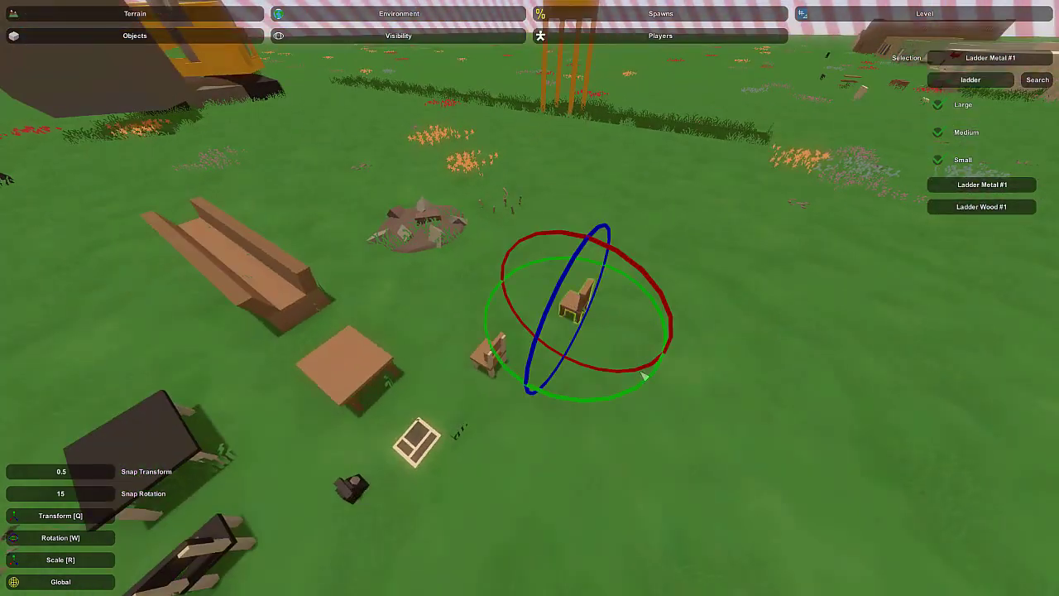
key("w")
right_click_drag(645, 376, 537, 306)
Step: Duplicate the wooden chair and arrange the copies so three chairs surround the round table
key("ctrl+c")
key("ctrl+v")
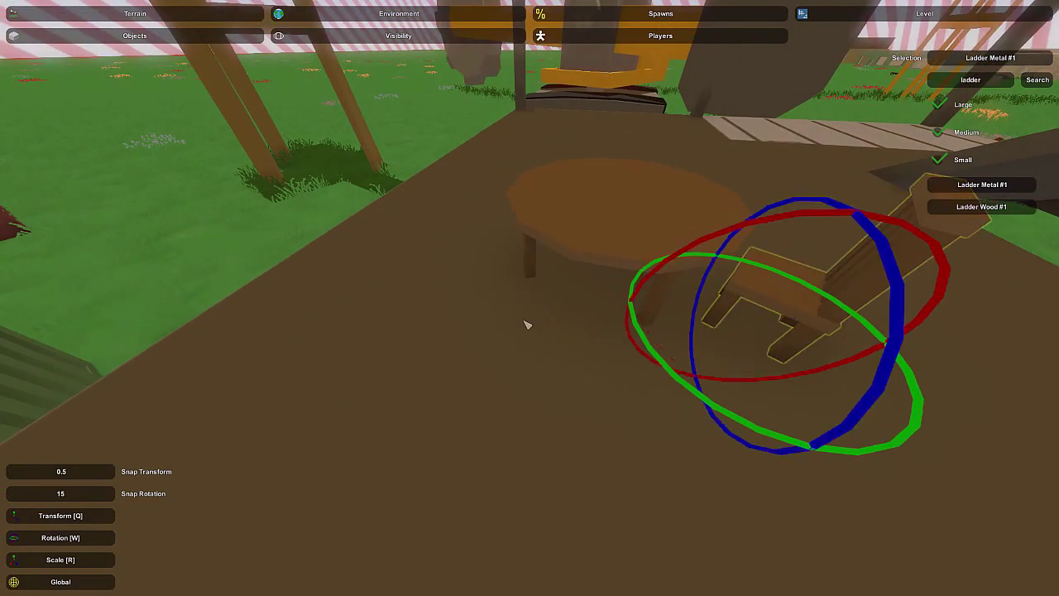
key("e")
right_click_drag(509, 418, 502, 332)
key("ctrl+v")
key("e")
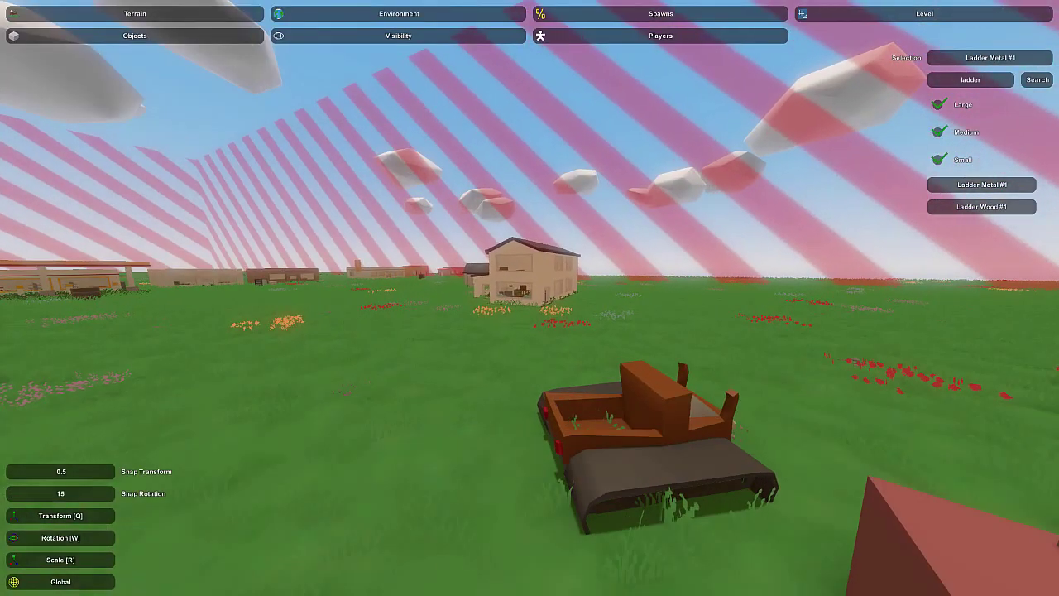
Step: Bring the paper sheet, black telephone and green book from the spare props onto the floor beside the round table
key("w")
right_click_drag(468, 349, 412, 386)
key("d")
key("w")
right_click_drag(529, 297, 618, 315)
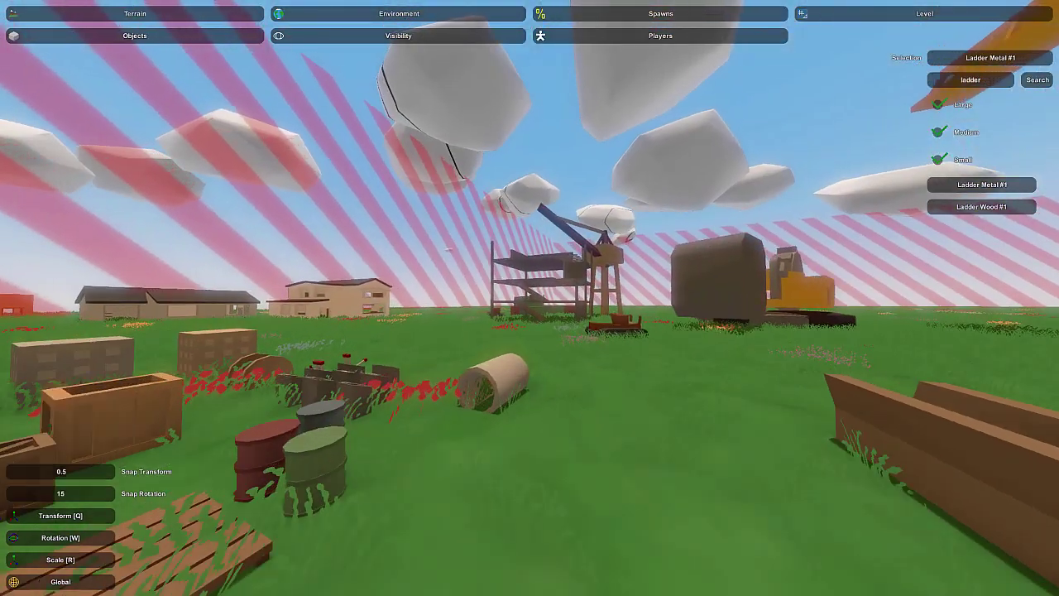
key("w")
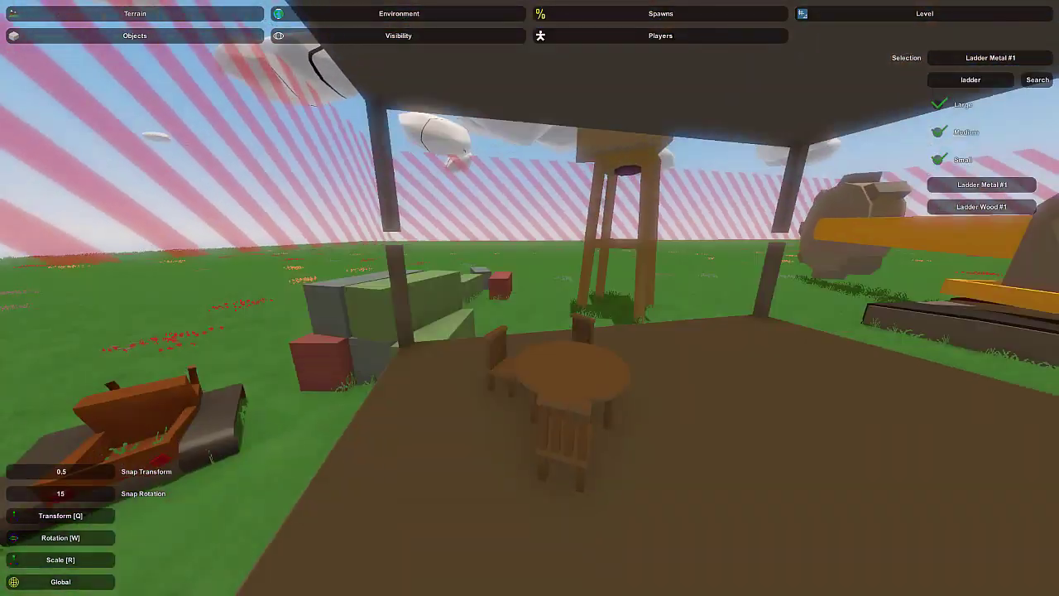
right_click_drag(529, 298, 645, 351)
key("w")
key("a")
key("e")
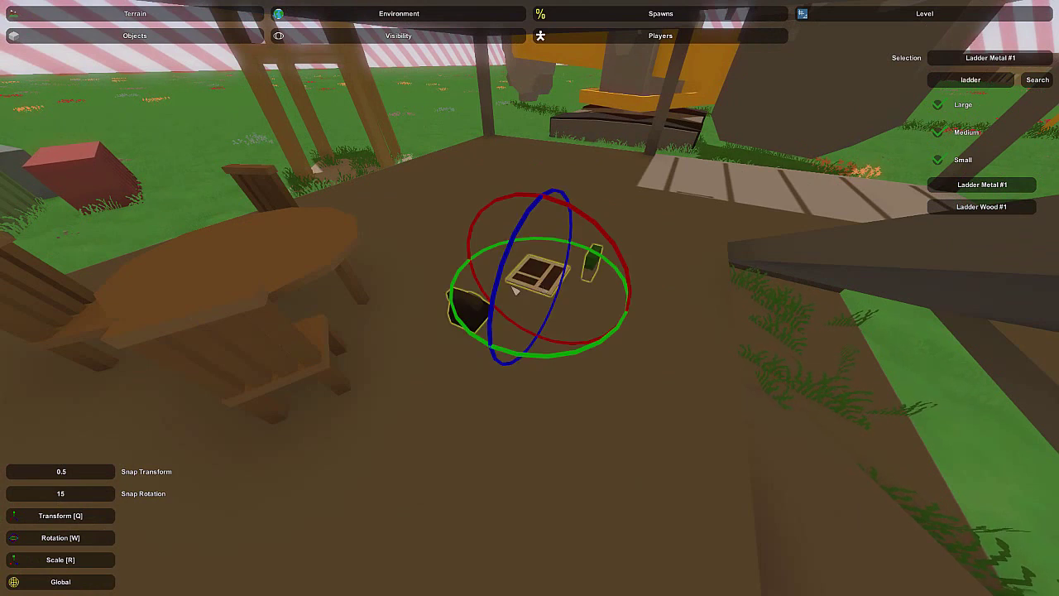
Step: Place the paper sheet on the round table, then rotate and position it near the edge
left_click(532, 282)
left_click(535, 277)
key("e")
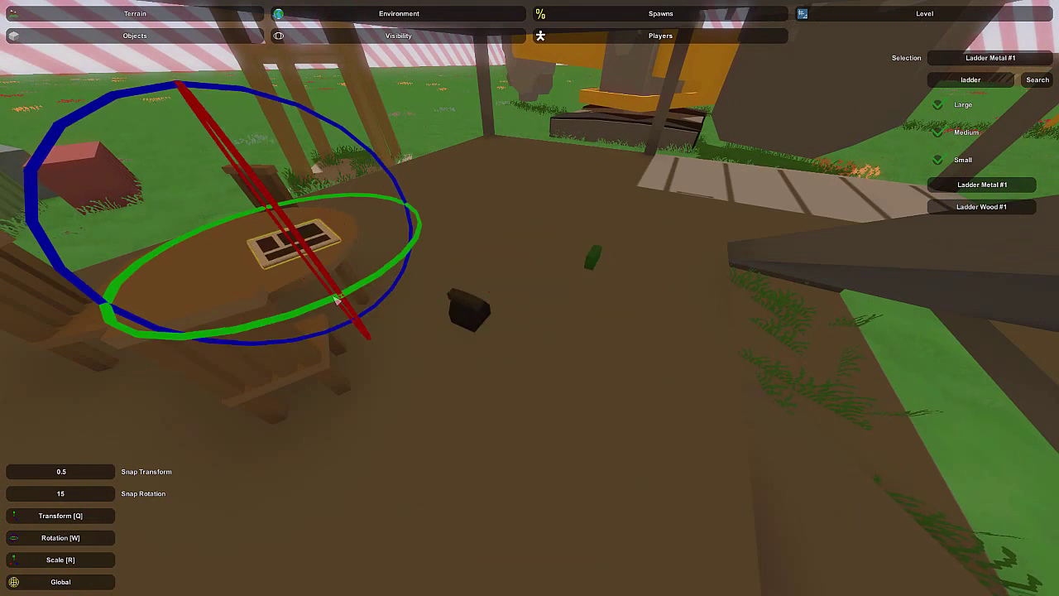
key("q")
left_click_drag(354, 271, 349, 290)
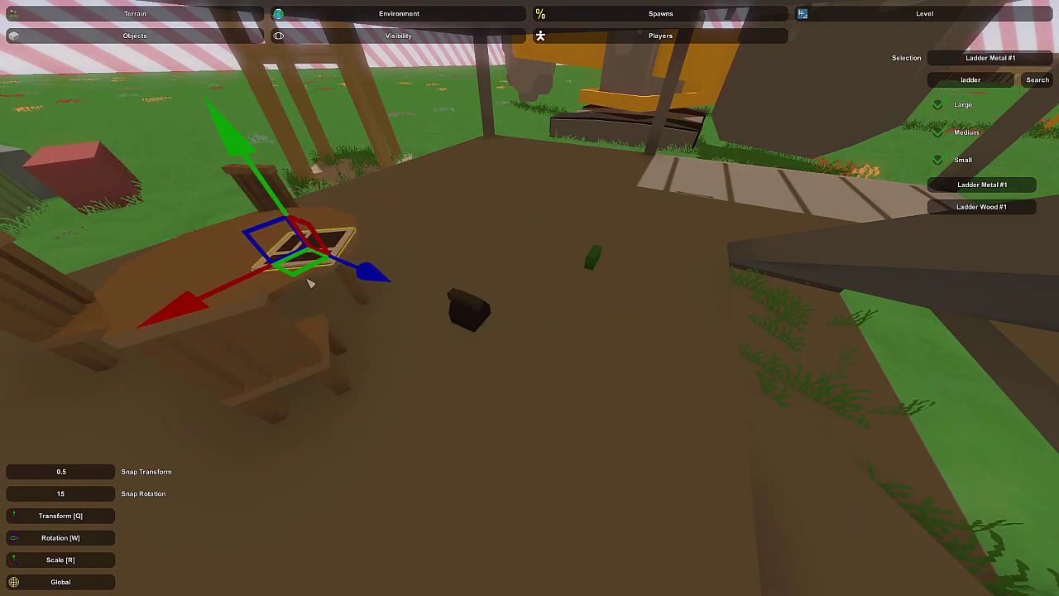
Step: Duplicate the paper sheet, slide the copy across the round table and rotate it
key("ctrl+c")
key("ctrl+v")
left_click_drag(197, 306, 107, 335)
left_click_drag(301, 316, 213, 331)
key("w")
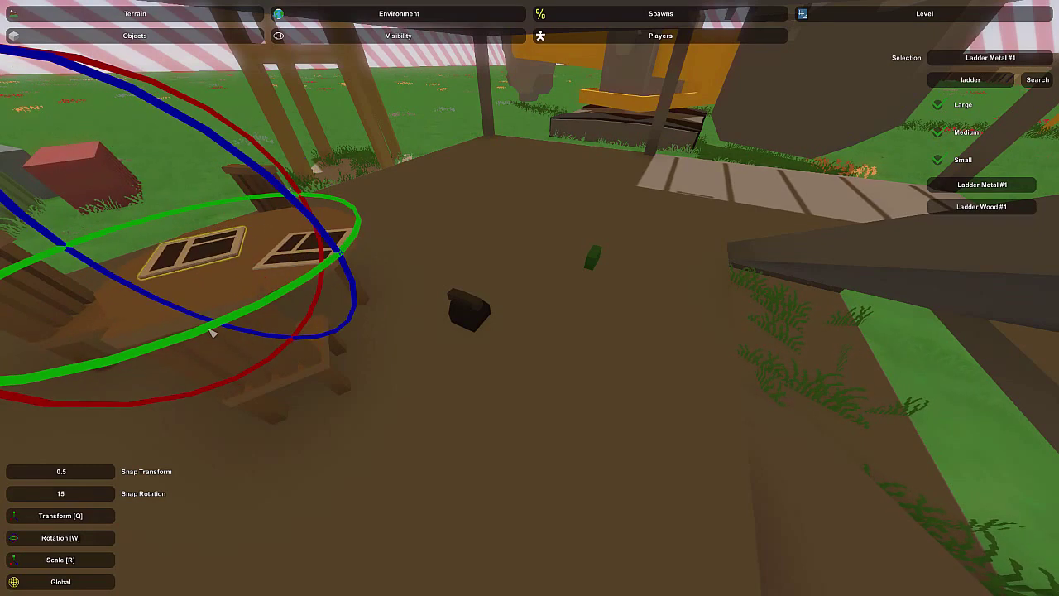
left_click(212, 270)
Step: Place the black telephone on the round table beside the paper sheets and rotate it
right_click_drag(212, 270, 91, 206)
key("a")
key("d")
right_click_drag(530, 298, 495, 300)
left_click(498, 359)
key("w")
right_click_drag(498, 359, 439, 405)
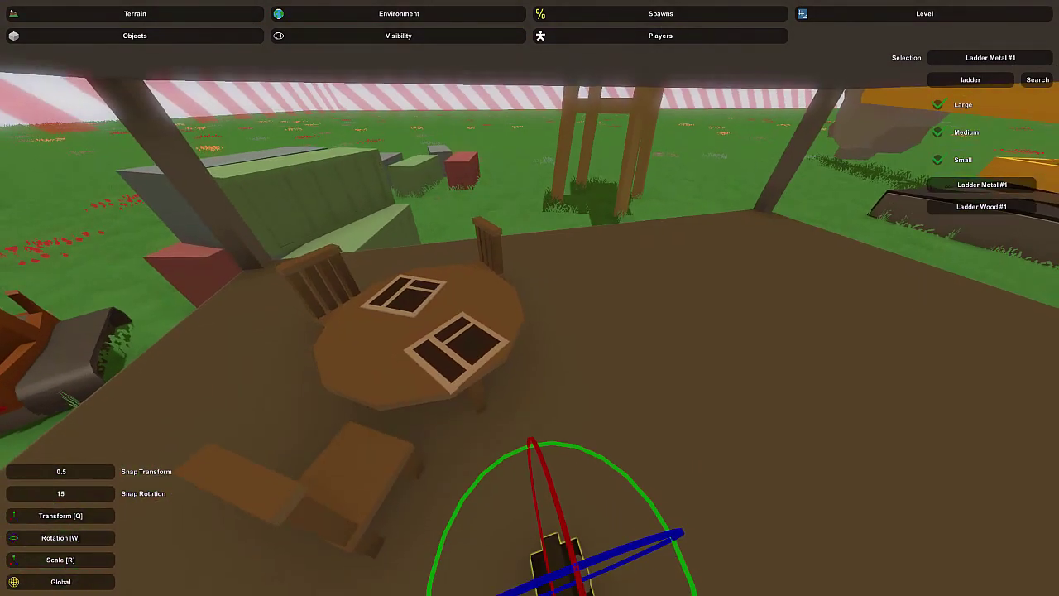
key("e")
left_click_drag(547, 354, 504, 346)
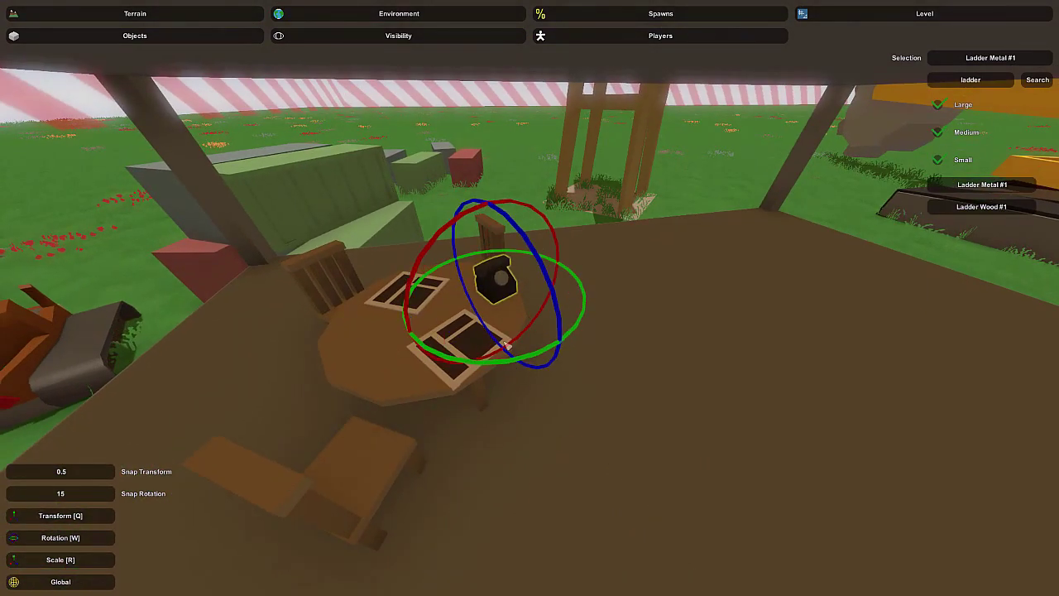
left_click(507, 295)
Step: Place the green book on the round table in front of the paper sheets and rotate it to lie flat
right_click_drag(547, 335, 586, 303)
key("w")
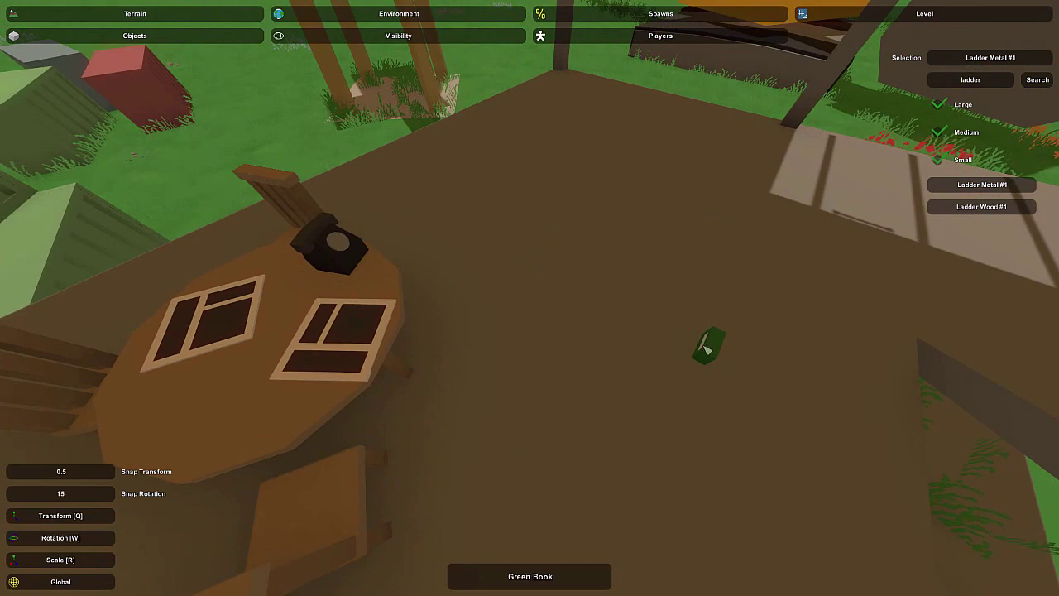
left_click(706, 350)
key("s")
right_click_drag(706, 350, 649, 305)
key("w")
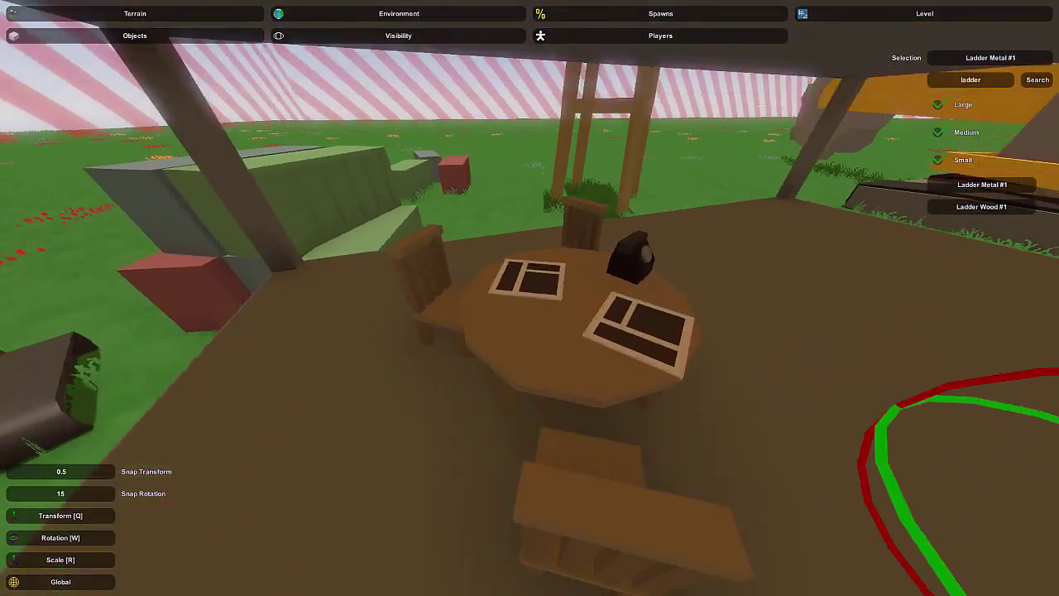
right_click_drag(529, 298, 532, 310)
key("e")
left_click_drag(569, 379, 576, 286)
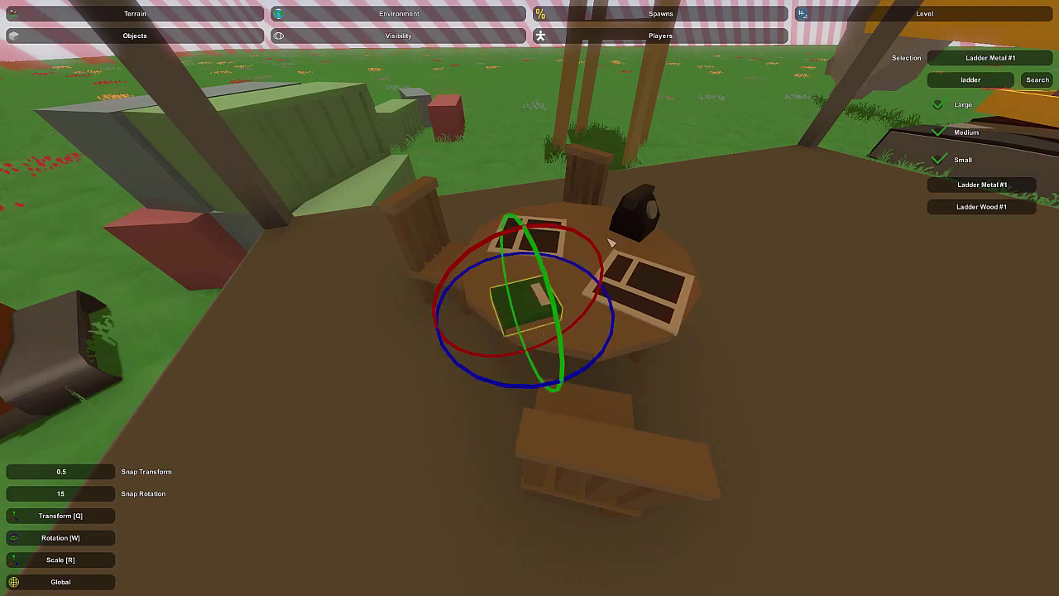
left_click(561, 309)
key("s")
right_click_drag(561, 309, 587, 268)
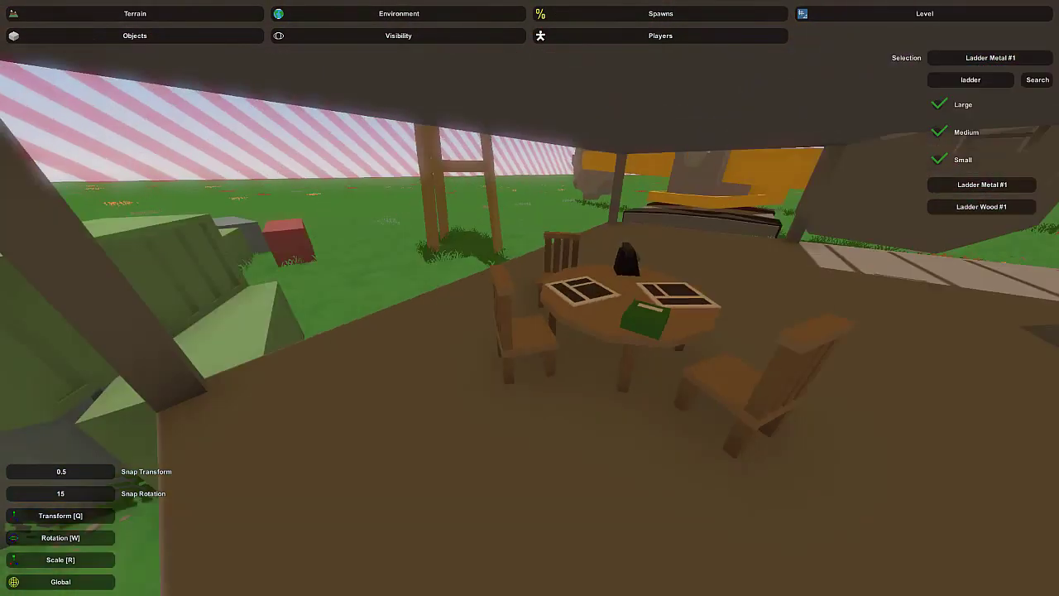
Step: Save the level
mouse_move(529, 298)
right_mouse_down()
mouse_move(629, 277)
mouse_move(536, 291)
right_mouse_up()
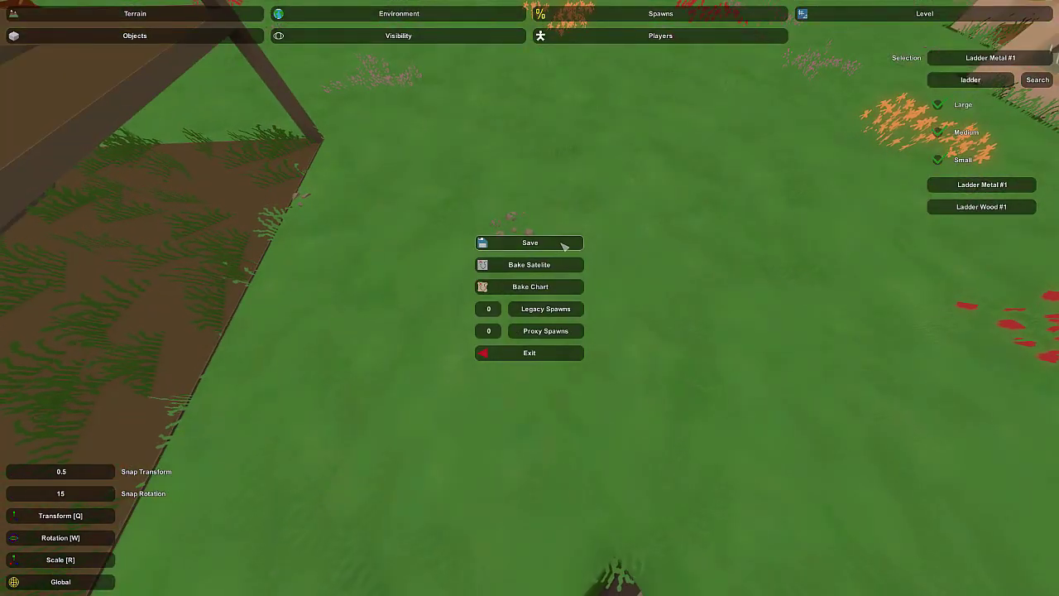
left_click(563, 246)
key("Escape")
right_click_drag(563, 246, 463, 174)
key("w")
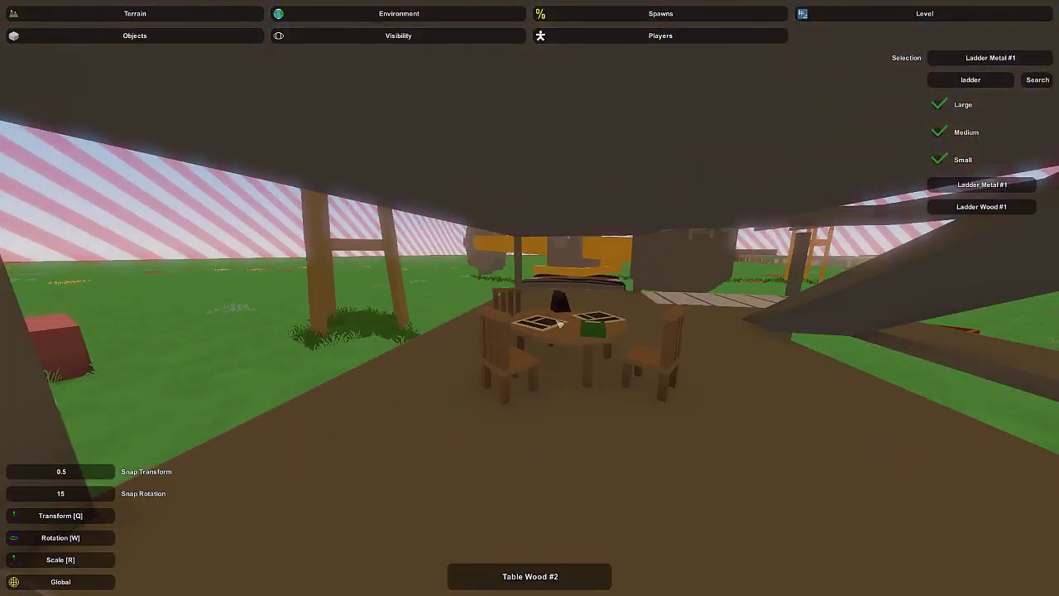
Step: Bring the wooden cable spool from the spare props to the ground beneath the unfinished building, near a corner post
key("s")
right_click_drag(595, 332, 705, 348)
key("w")
key("w")
right_click_drag(774, 236, 977, 380)
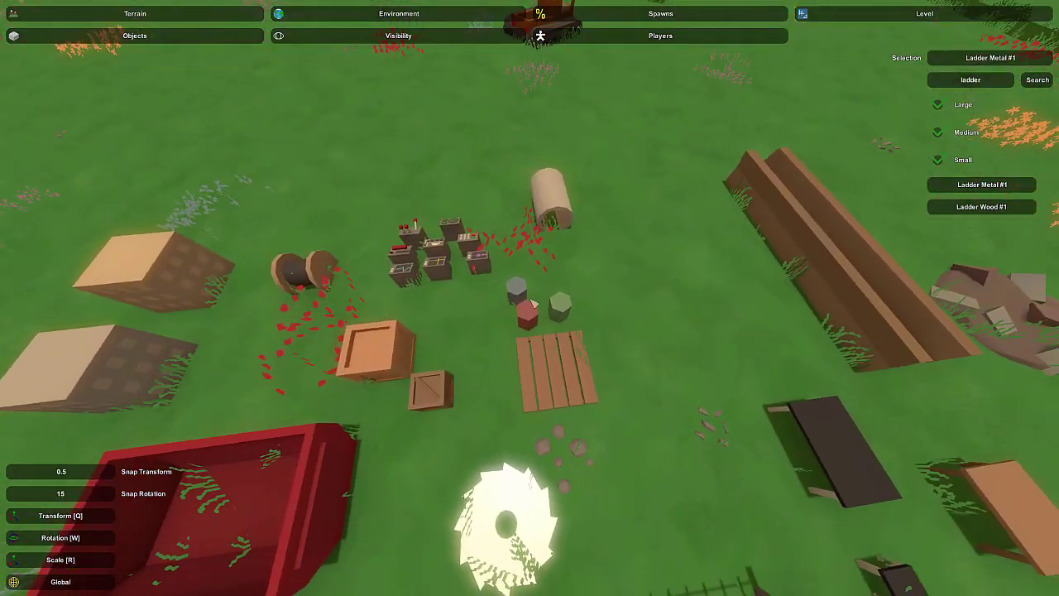
key("w")
right_click_drag(368, 367, 327, 331)
left_click(521, 311)
right_click_drag(521, 311, 547, 283)
key("w")
key("w")
key("e")
key("d")
key("a")
key("s")
key("d")
key("w")
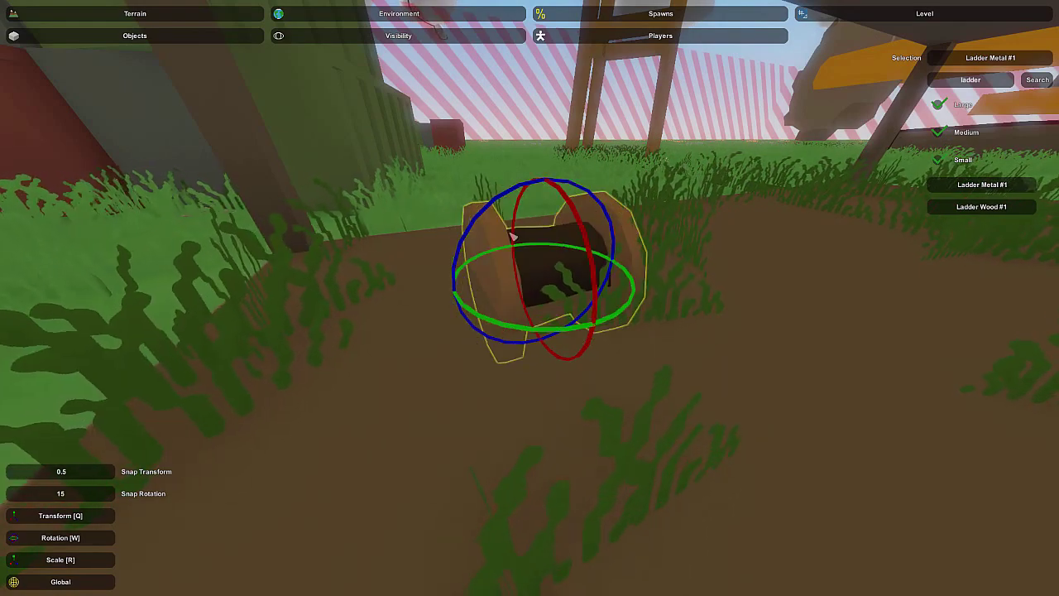
Step: Raise the cable spool to rest on the ground, slide it toward the building's edge and rotate it
key("q")
right_click_drag(517, 244, 554, 257)
key("a")
key("d")
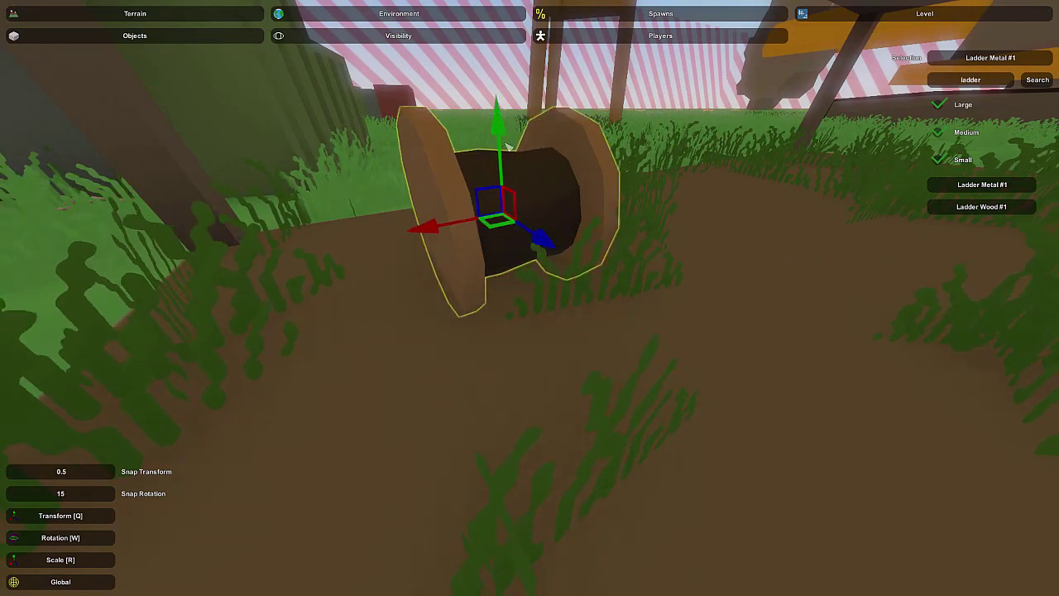
right_click_drag(504, 118, 535, 304)
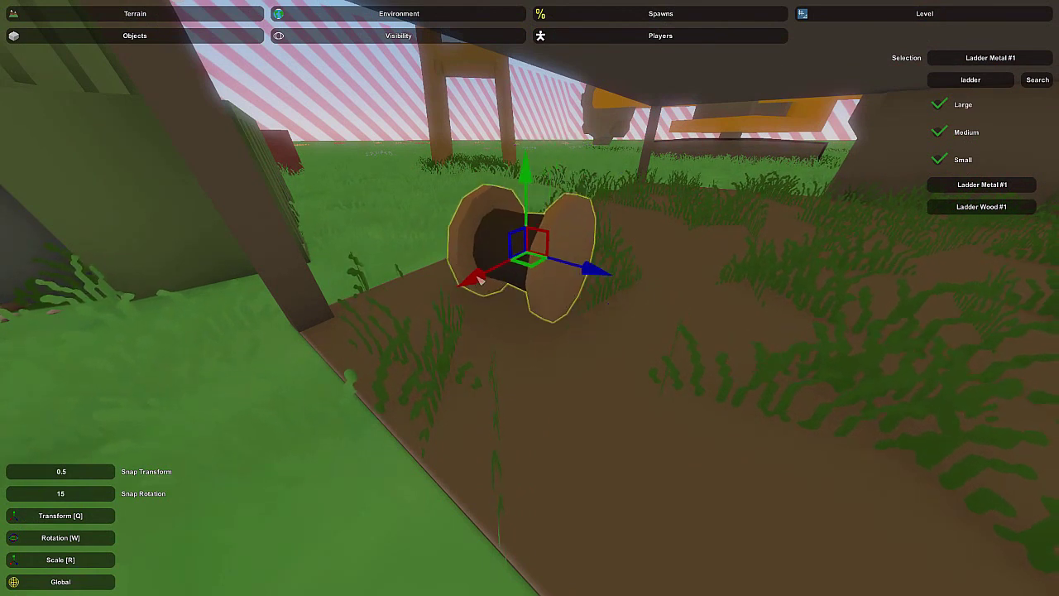
left_click_drag(480, 279, 433, 304)
left_click_drag(513, 335, 512, 342)
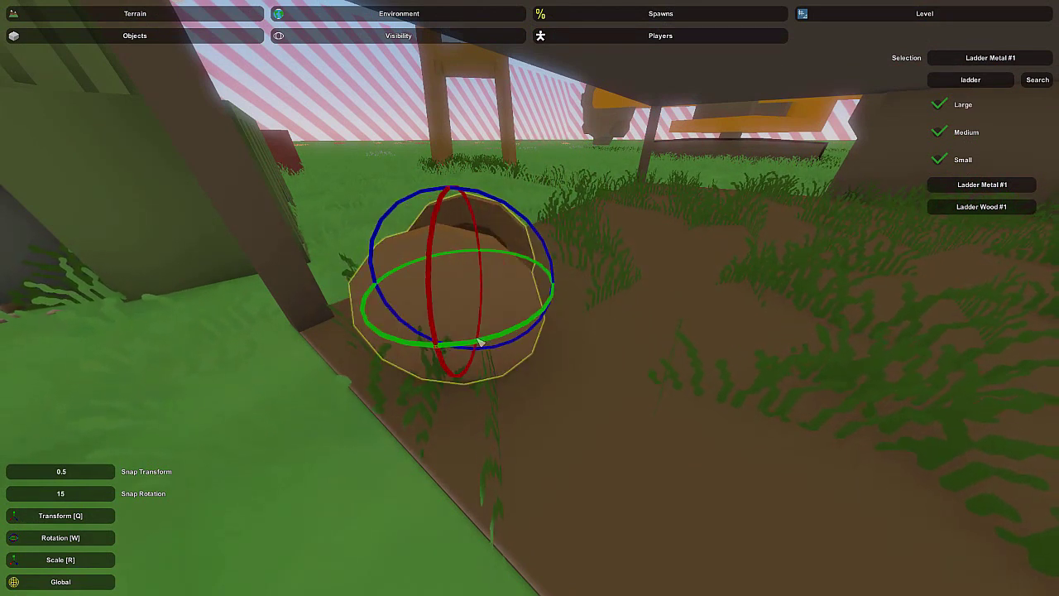
Step: Duplicate the cable spool and slide the copy beside the first one
key("q")
left_click_drag(530, 308, 630, 357)
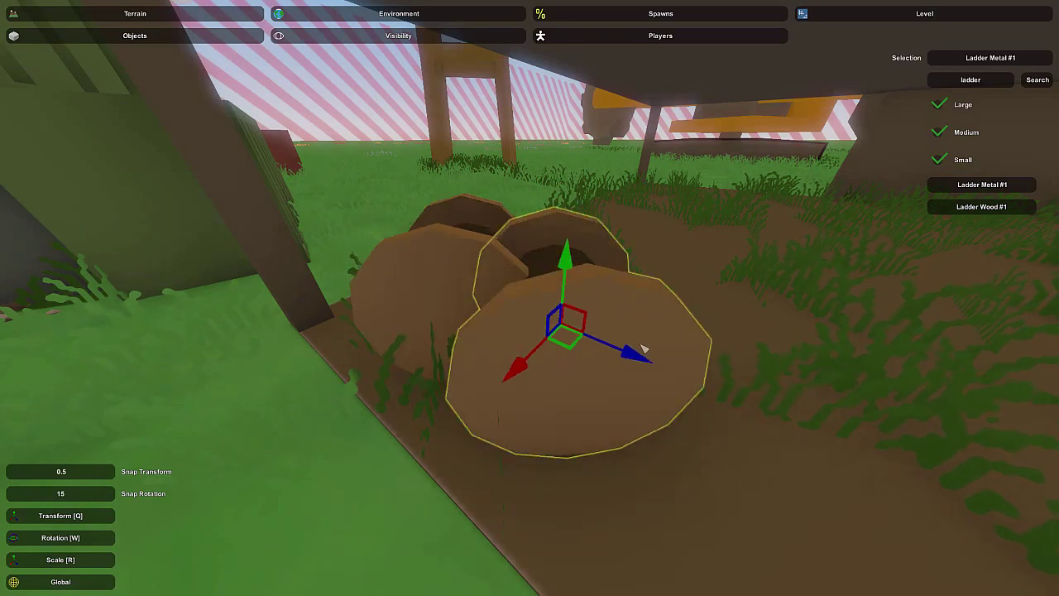
right_click_drag(630, 358, 623, 264)
Step: Add a third cable spool, rotate it to stand upright and position it beside the other two in local transform mode
key("w")
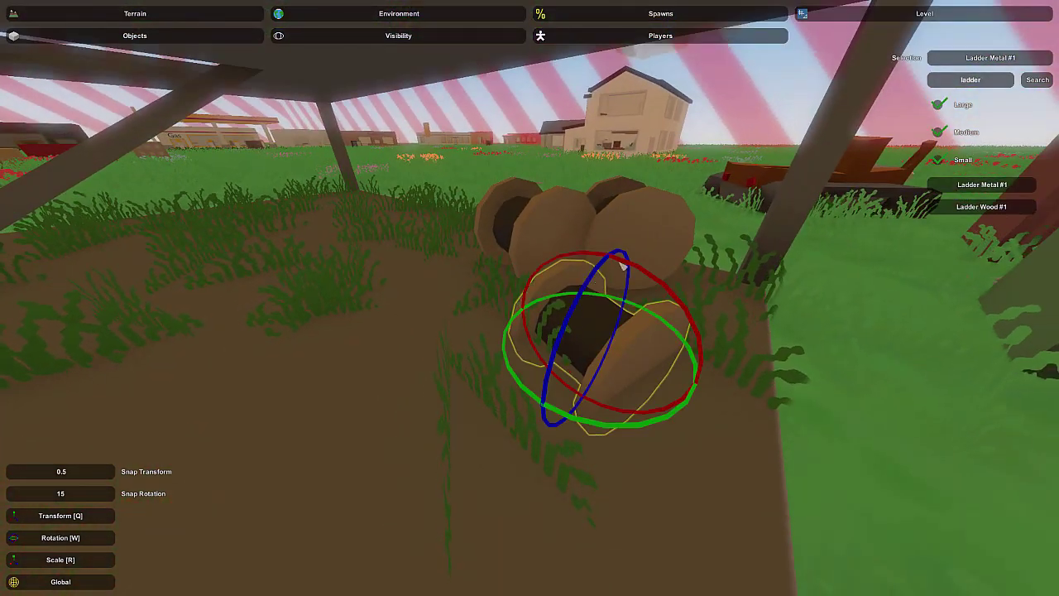
left_click_drag(622, 264, 676, 299)
right_click_drag(676, 300, 657, 299)
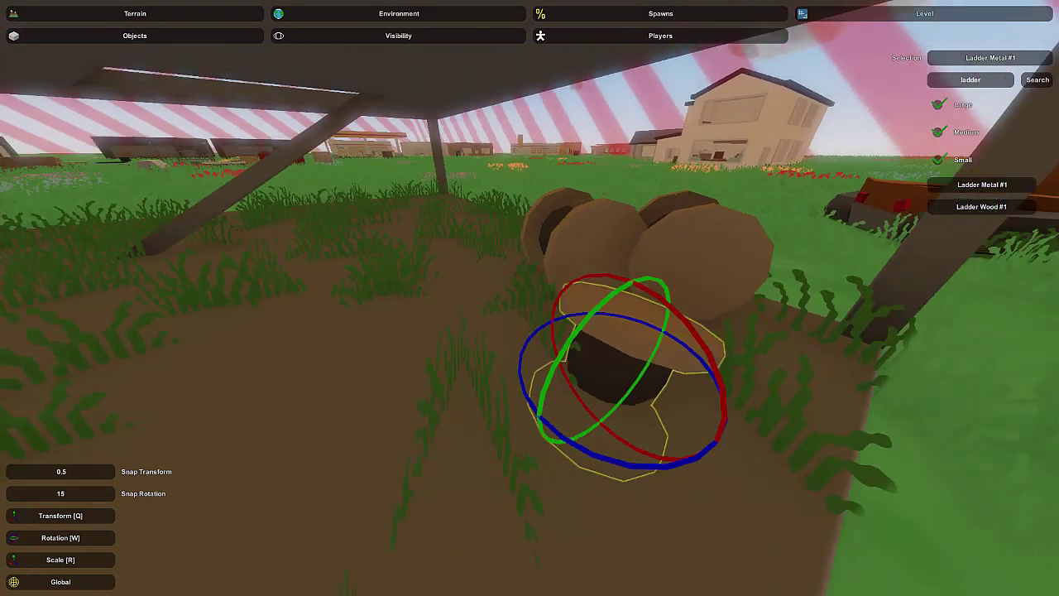
right_click_drag(530, 297, 504, 306)
key("q")
key("q")
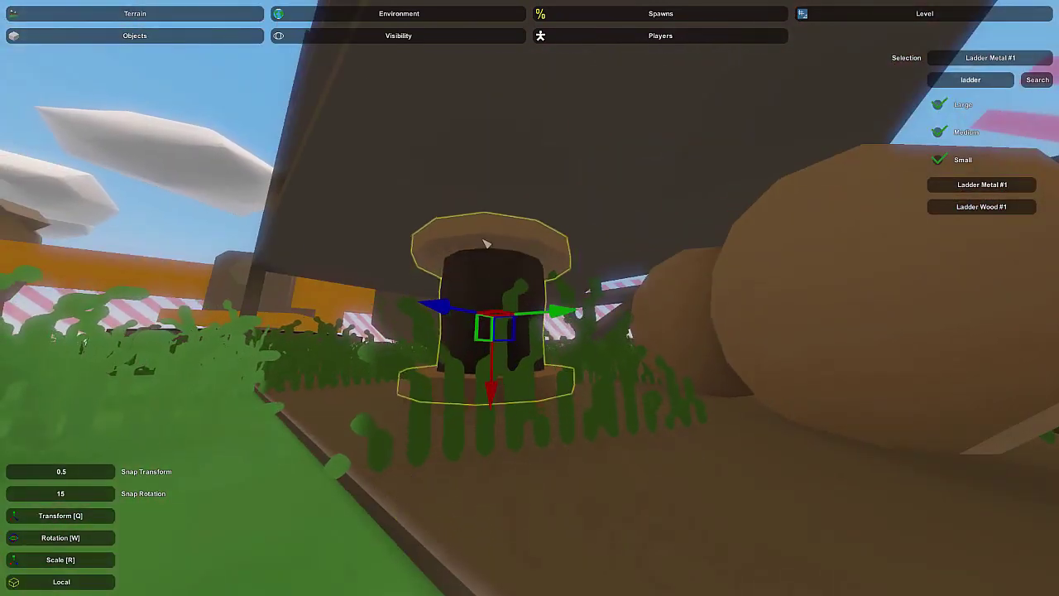
right_click_drag(486, 254, 526, 293)
left_click_drag(580, 207, 609, 216)
left_click(602, 273)
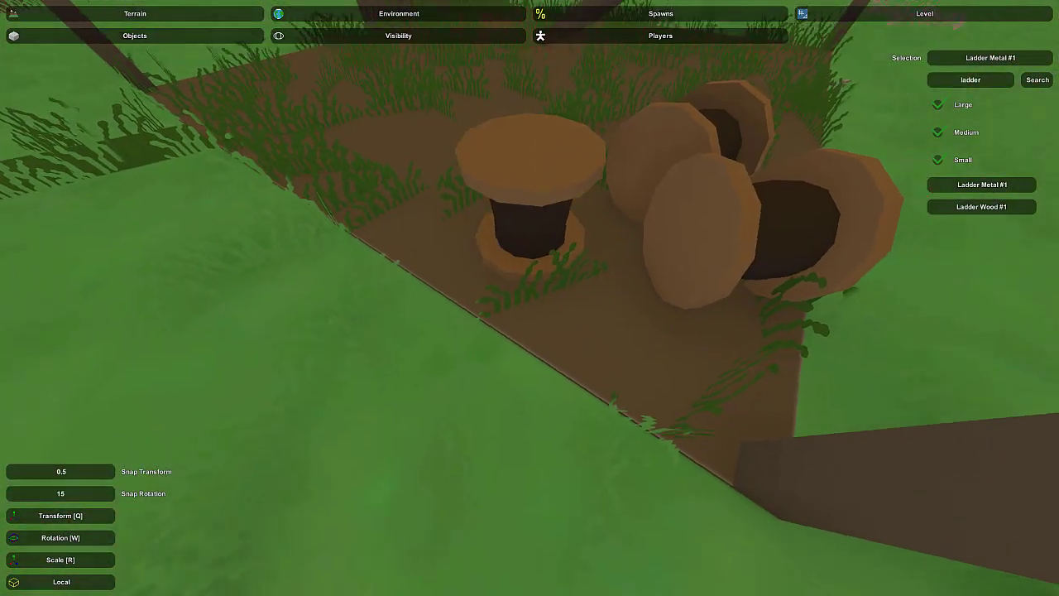
Step: Bring the concrete pipe from the spare props onto the upper floor of the unfinished building
right_click_drag(529, 298, 505, 360)
right_click_drag(529, 298, 338, 323)
key("s")
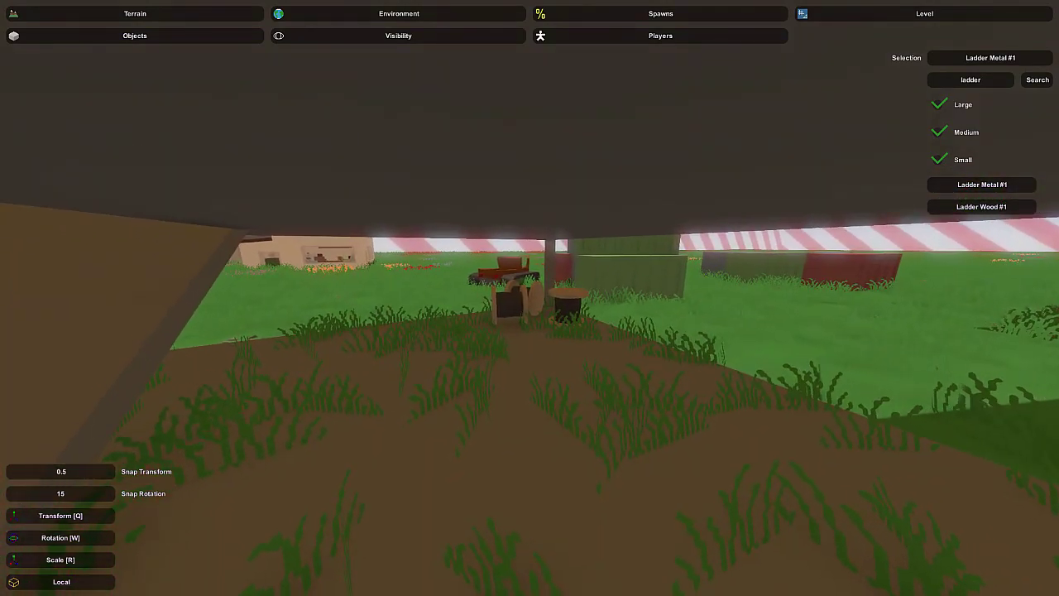
right_click_drag(529, 298, 624, 288)
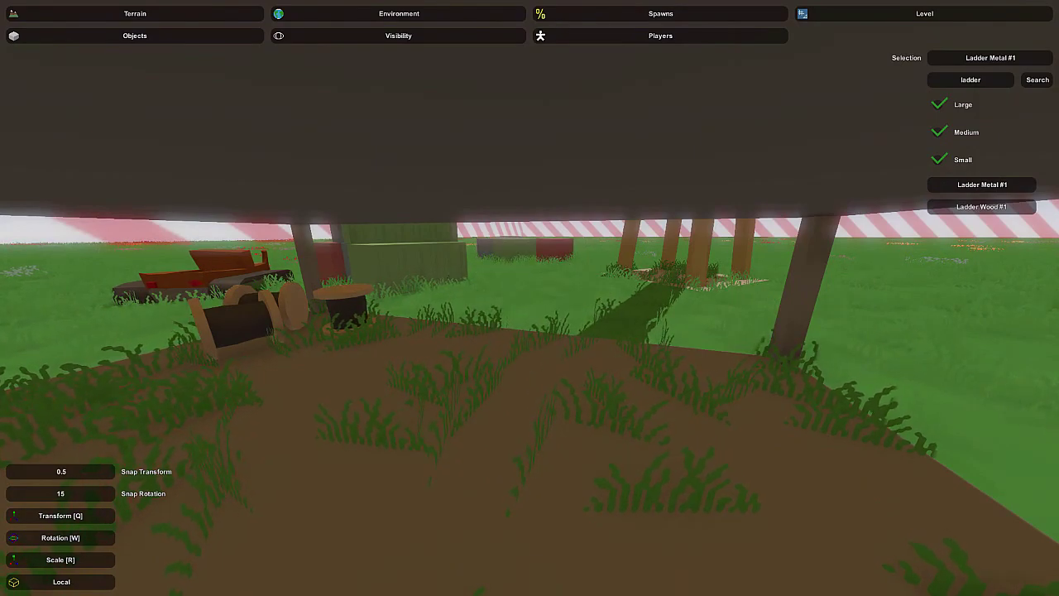
right_click_drag(529, 298, 560, 334)
key("w")
left_click(572, 309)
key("w")
key("e")
left_click_drag(508, 373, 451, 365)
key("q")
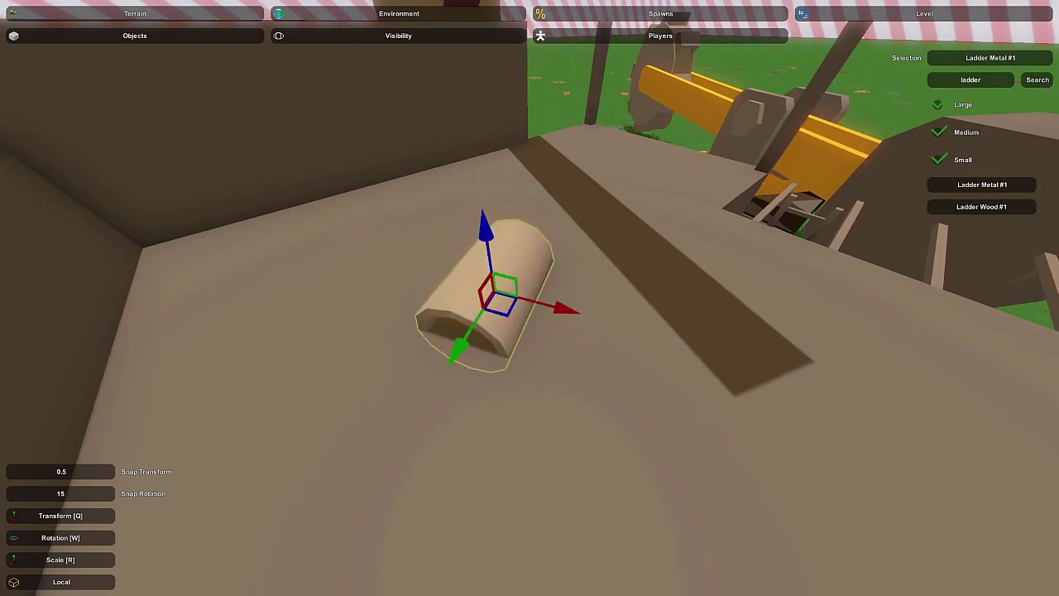
Step: Raise the concrete pipe so that it rests on top of the upper floor
right_click_drag(529, 298, 534, 304)
left_click_drag(592, 217, 595, 173)
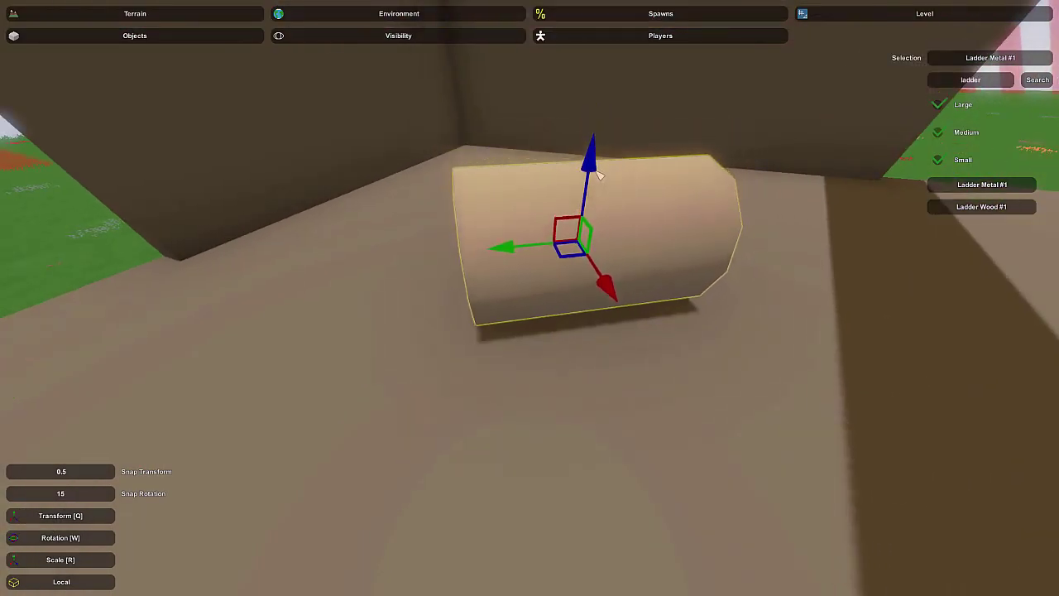
key("a")
right_click_drag(596, 172, 532, 303)
left_click_drag(589, 248, 595, 235)
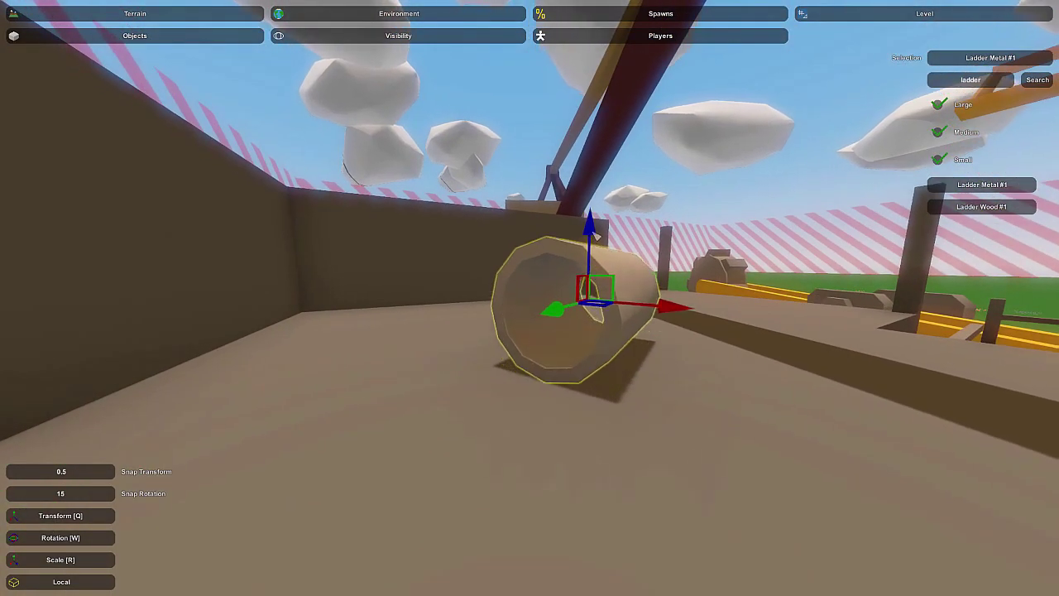
Step: Duplicate the concrete pipe and slide the copy along its axis to join the two sections end to end
right_click_drag(594, 237, 534, 303)
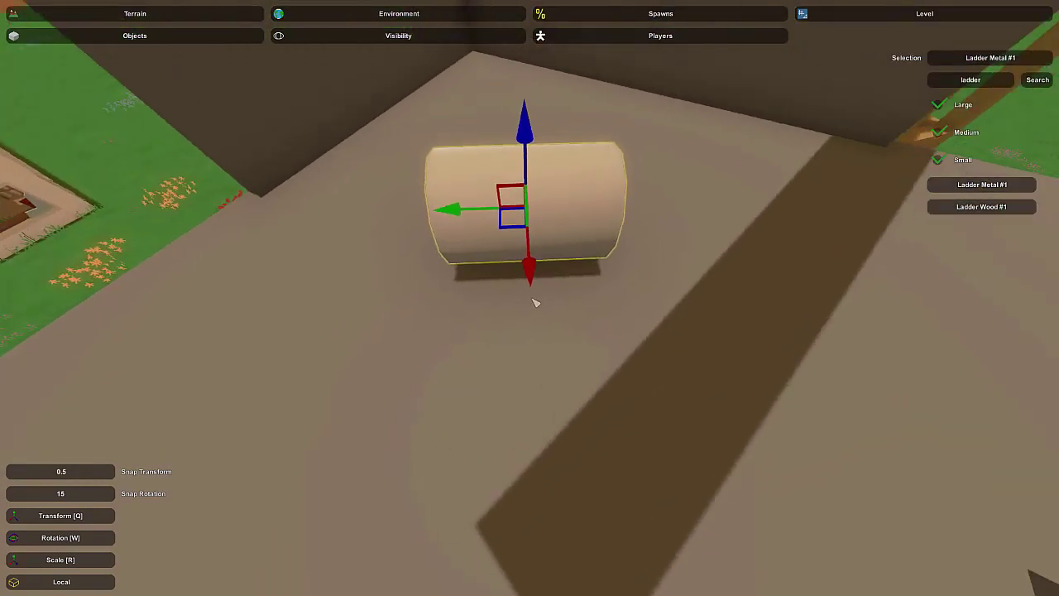
left_click_drag(454, 212, 631, 218)
right_click_drag(631, 218, 533, 304)
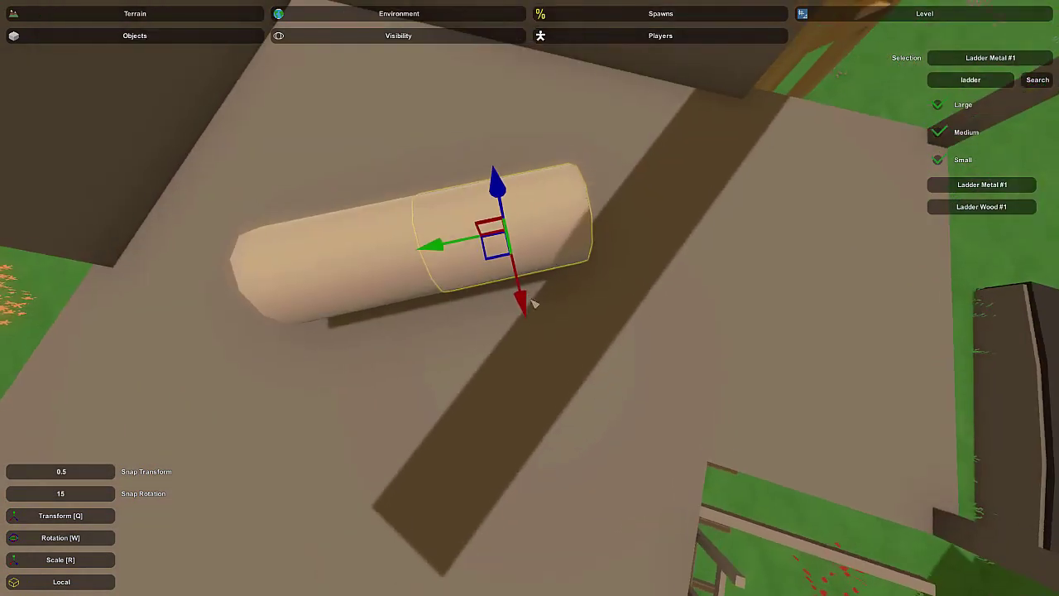
Step: Select both concrete pipe sections, slide a pair toward the back wall and rotate it parallel to that wall
left_click(567, 237)
left_click(383, 251)
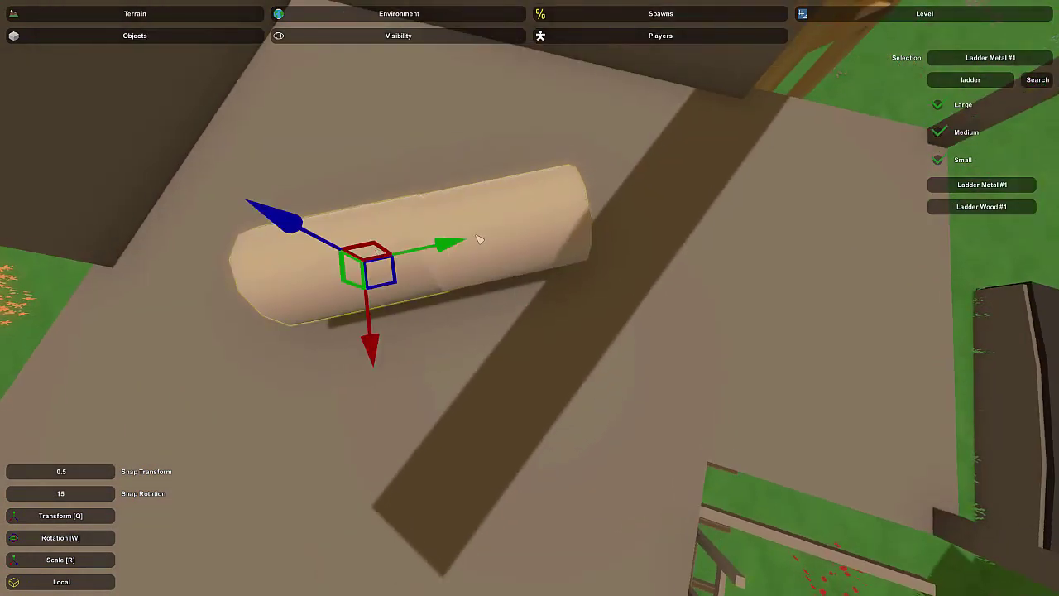
left_click_drag(373, 355, 398, 230)
key("w")
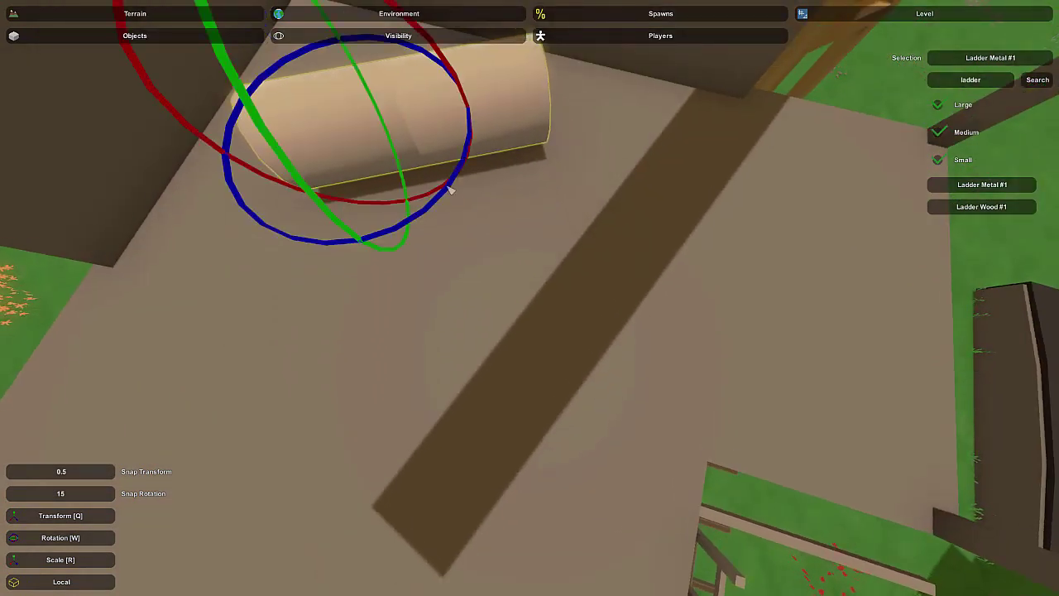
left_click(438, 213)
left_click(438, 131)
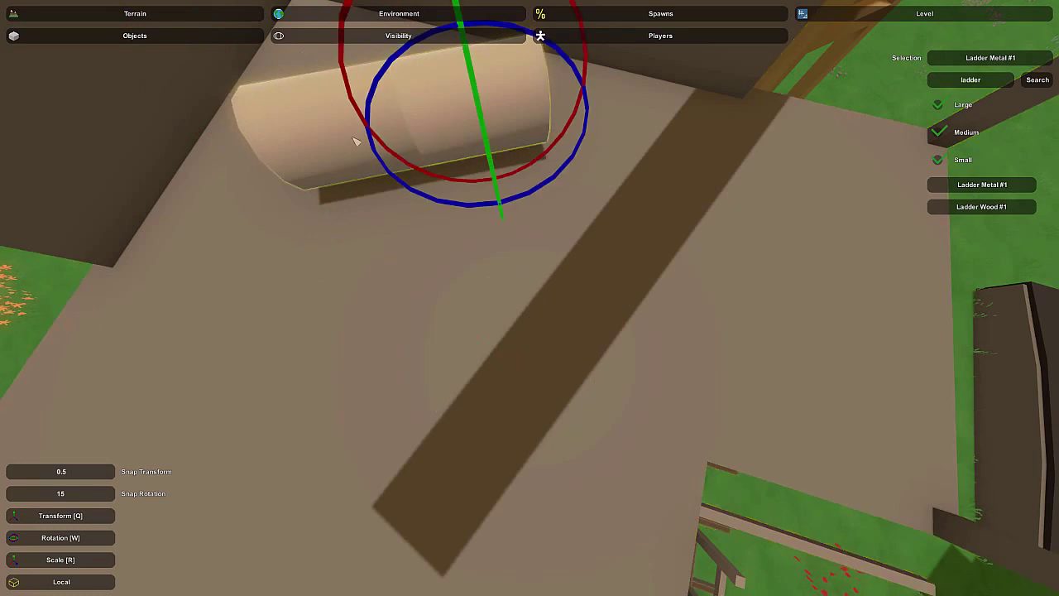
left_click_drag(452, 207, 445, 213)
Step: Lay a duplicate pair of concrete pipe sections in front of the first pair, turned at a slight angle
key("q")
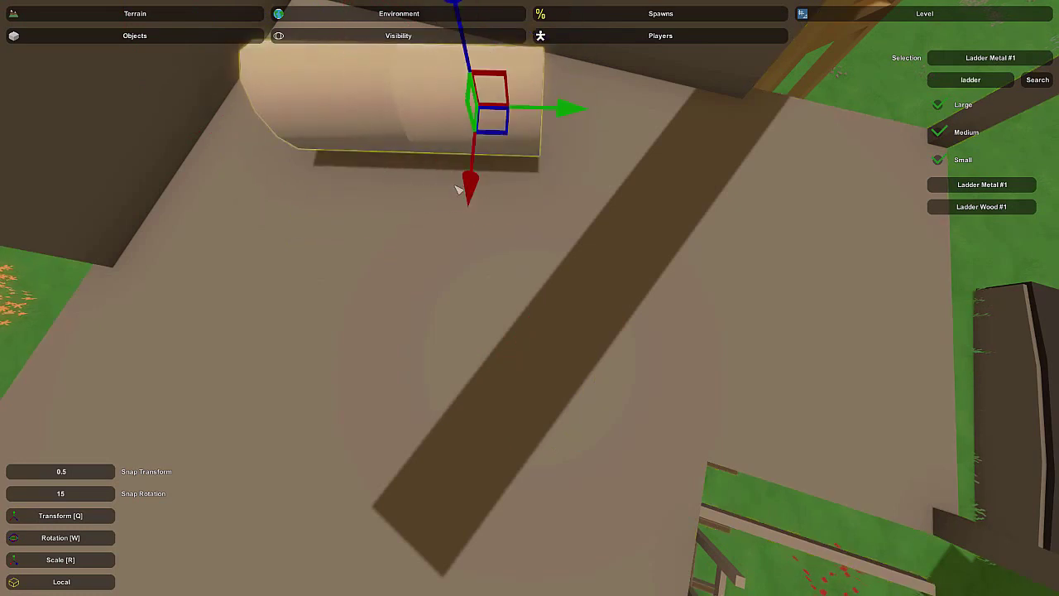
left_click_drag(471, 180, 518, 314)
key("w")
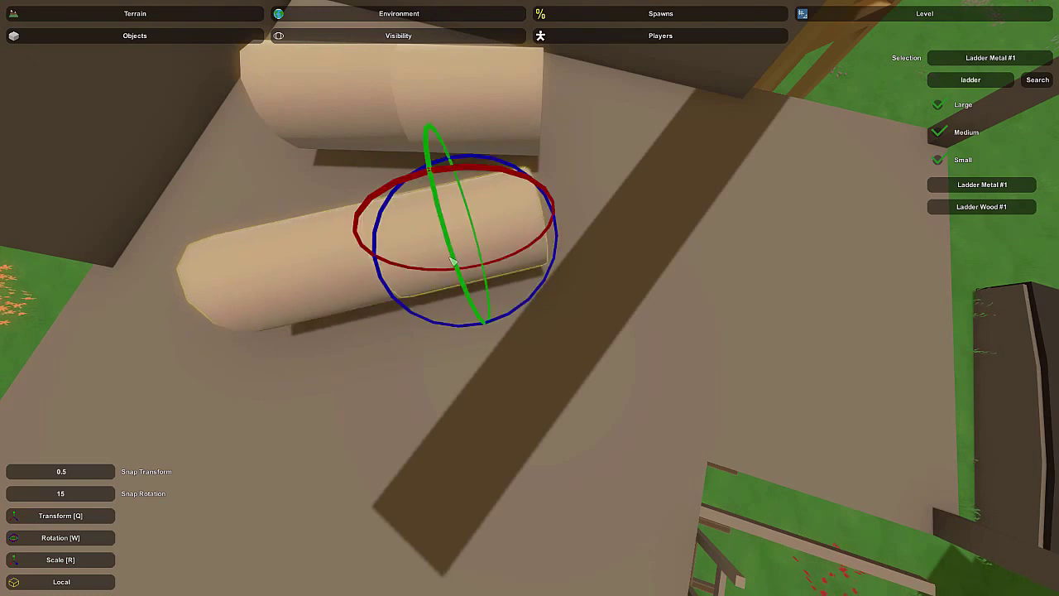
Step: Extend the angled pipe row by sliding a third concrete pipe section onto its end
key("q")
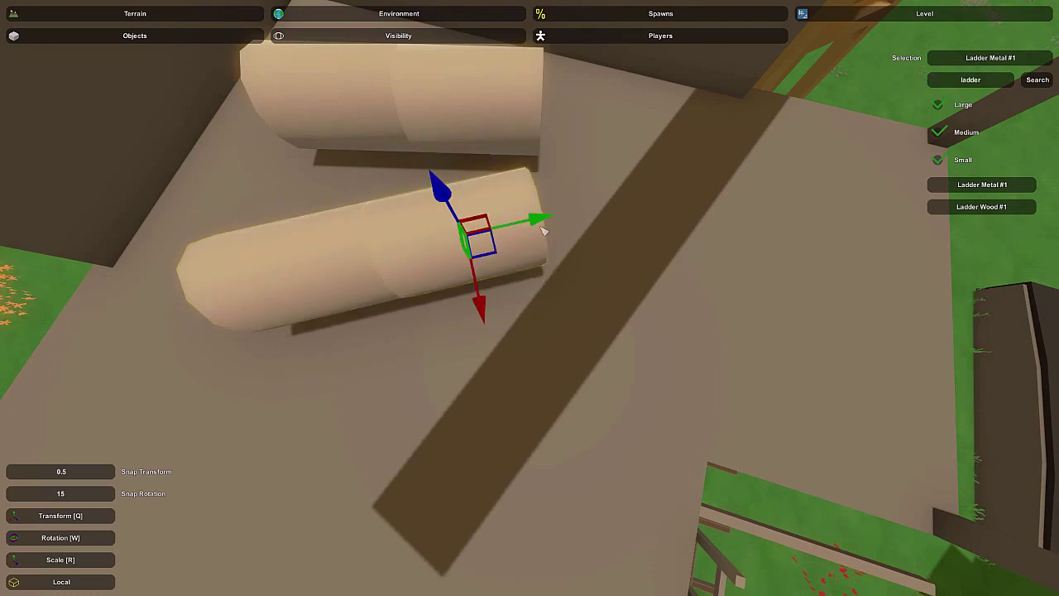
left_click_drag(544, 230, 675, 202)
right_click_drag(675, 201, 552, 317)
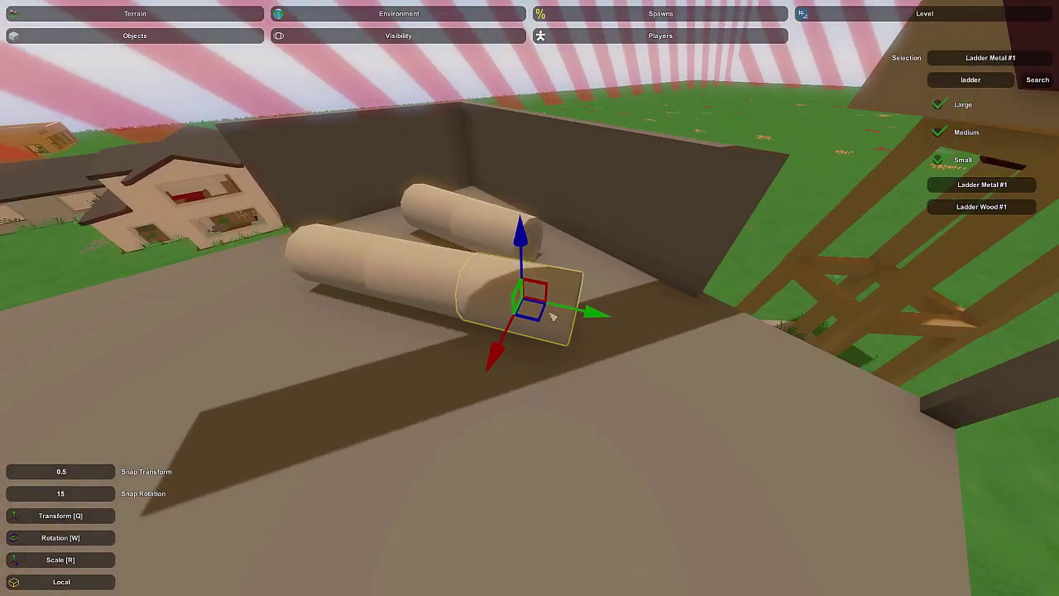
Step: Select the section at the opposite end of the longer pipe row and slide it outward along the row
left_click(461, 303)
right_click_drag(470, 304, 333, 303)
right_click_drag(530, 298, 566, 308)
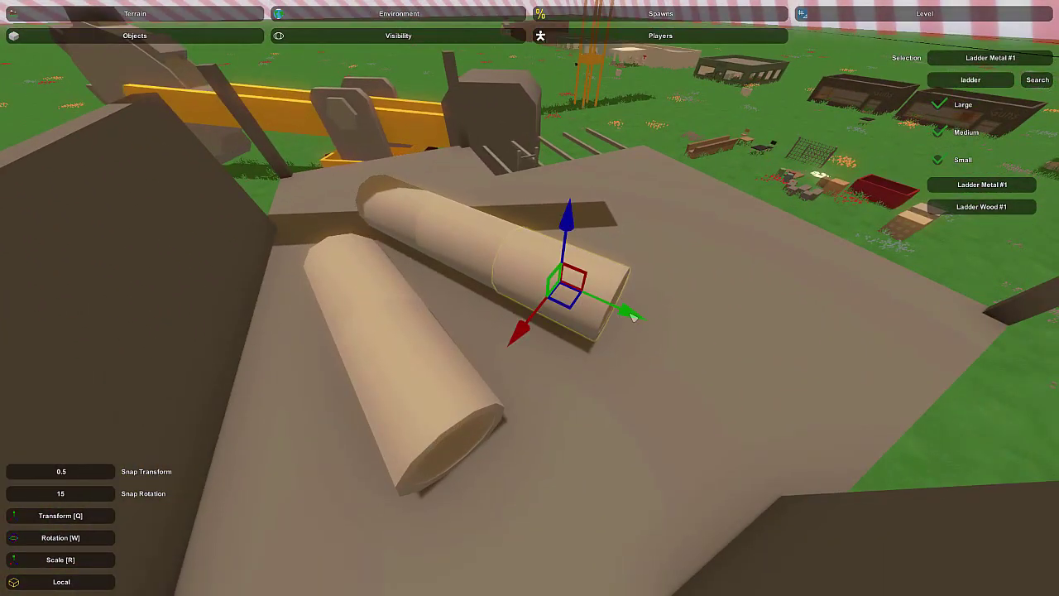
left_click_drag(631, 314, 729, 369)
Step: Bring the grey, red and green barrels from the spare props to the grass beside the unfinished building
right_click_drag(702, 352, 536, 305)
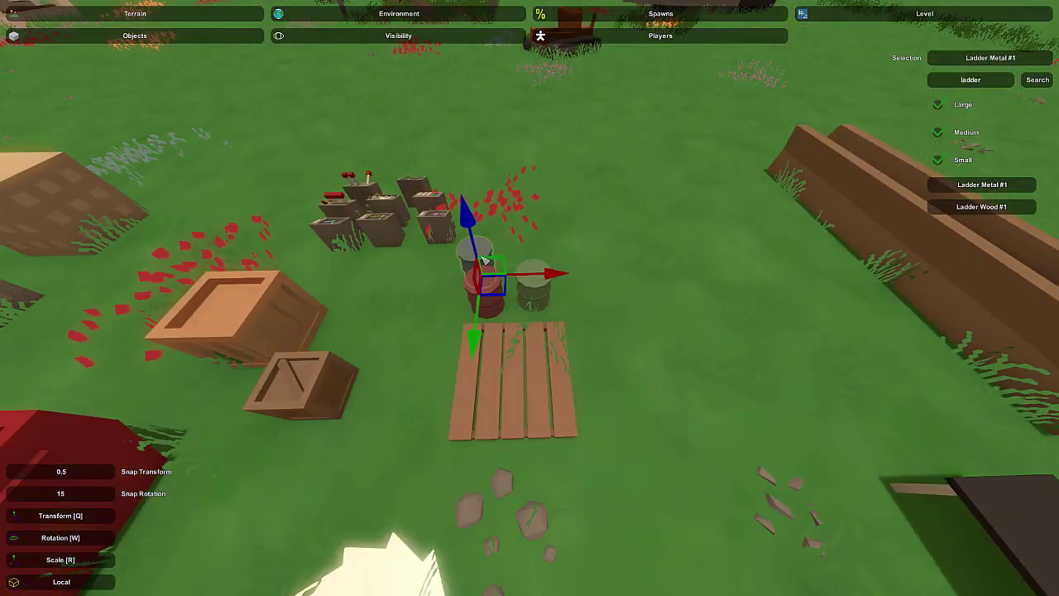
right_click_drag(544, 302, 537, 198)
right_click_drag(488, 70, 559, 305)
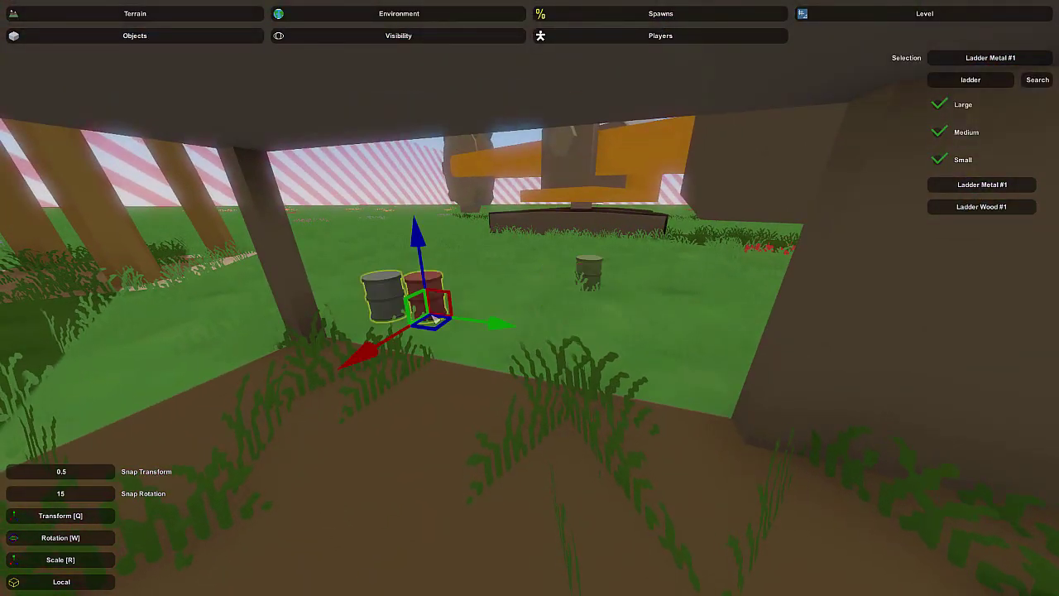
Step: Place the green barrel on the building's floor against the wall and slide a duplicate beside it
right_click_drag(584, 277, 560, 350)
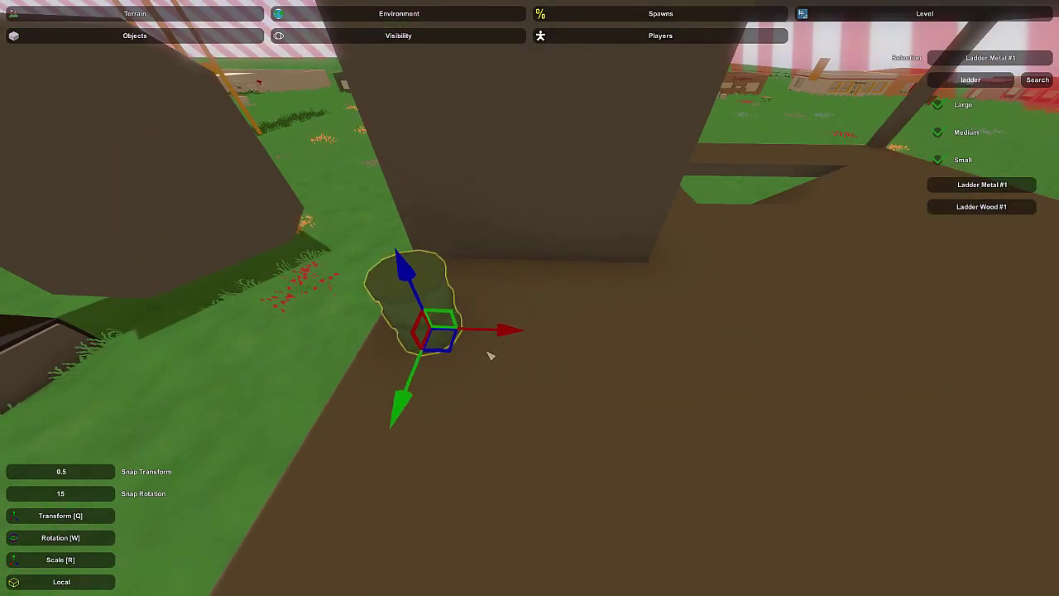
left_click_drag(517, 334, 566, 332)
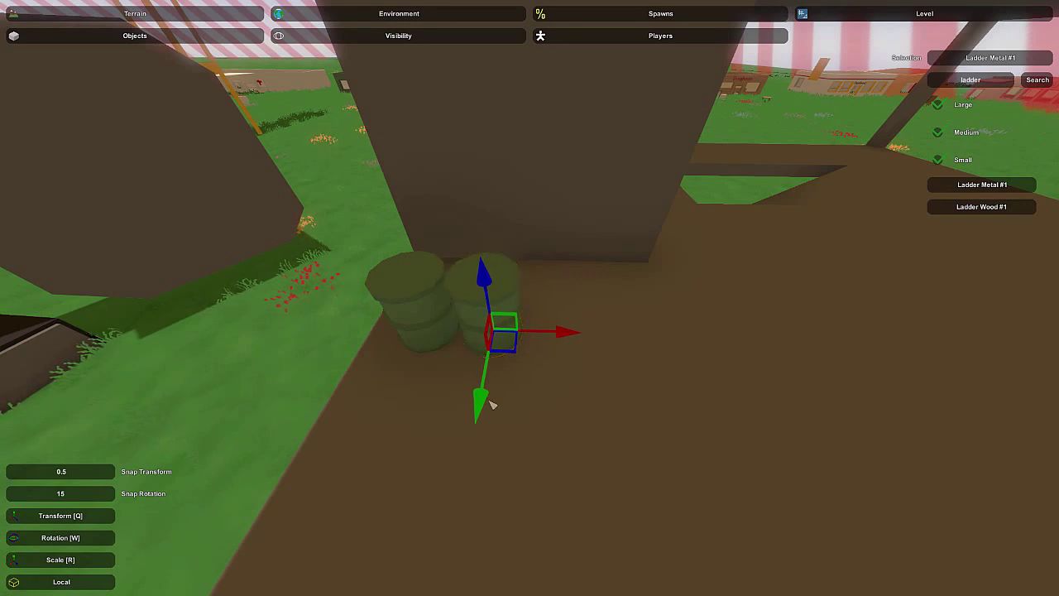
Step: Add duplicates of the green barrel to form a tight cluster on the floor beside the wall
left_click_drag(491, 404, 480, 463)
left_click_drag(544, 405, 597, 398)
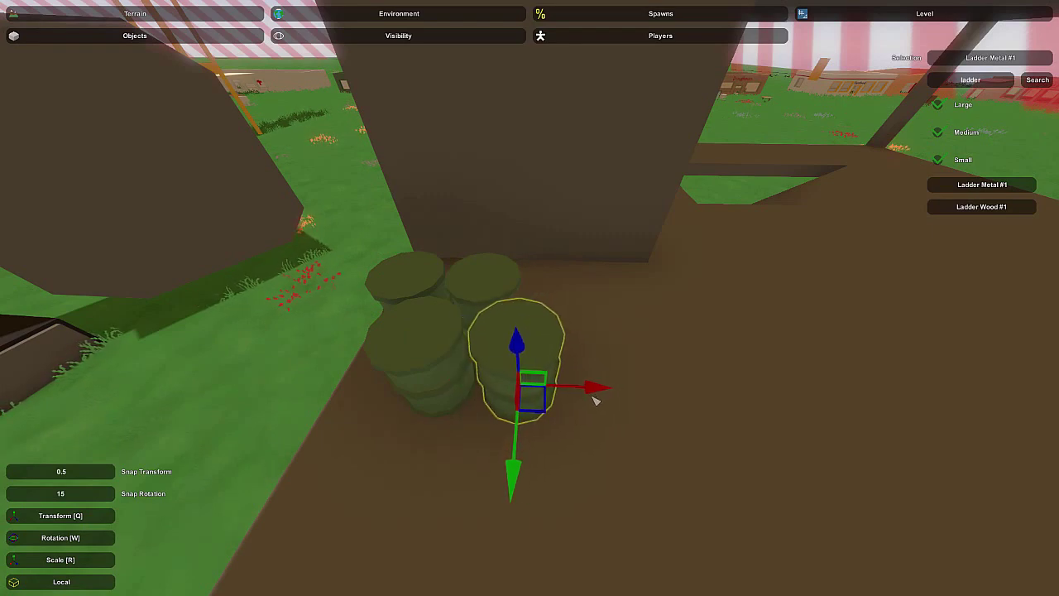
right_click_drag(595, 401, 530, 348)
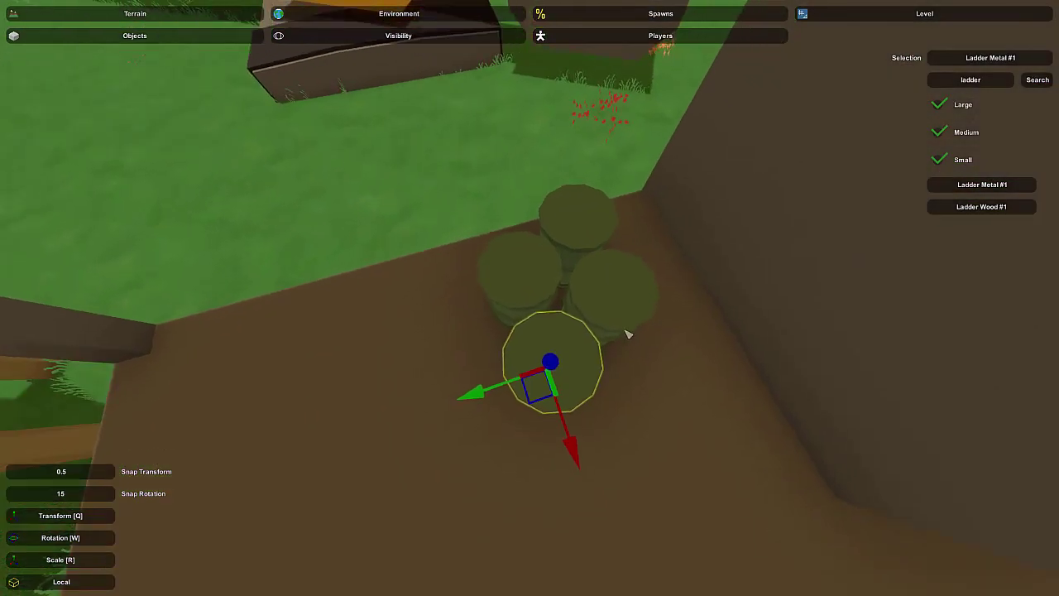
left_click_drag(480, 395, 581, 407)
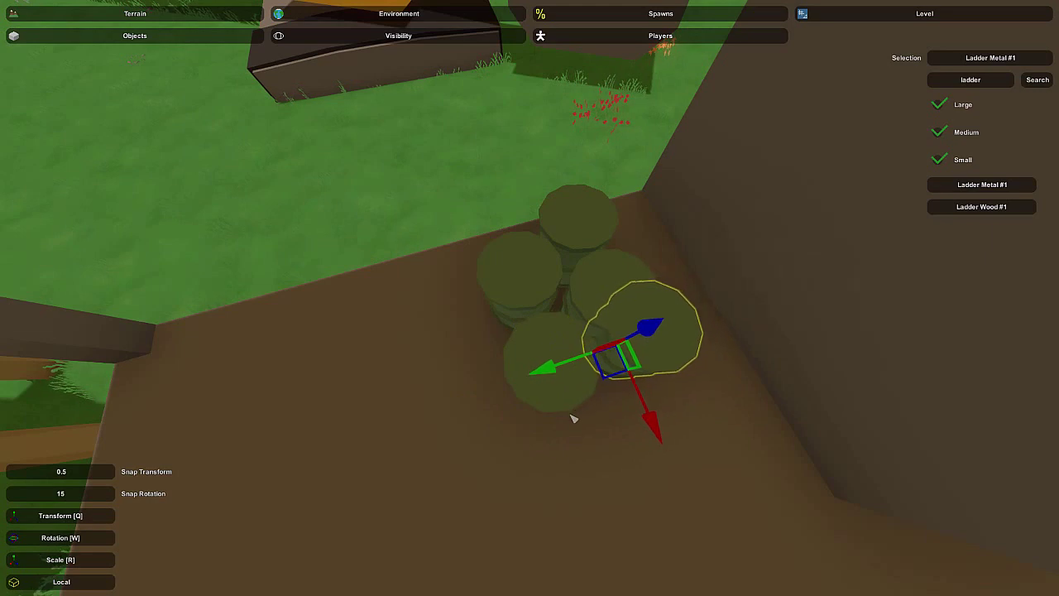
key("e")
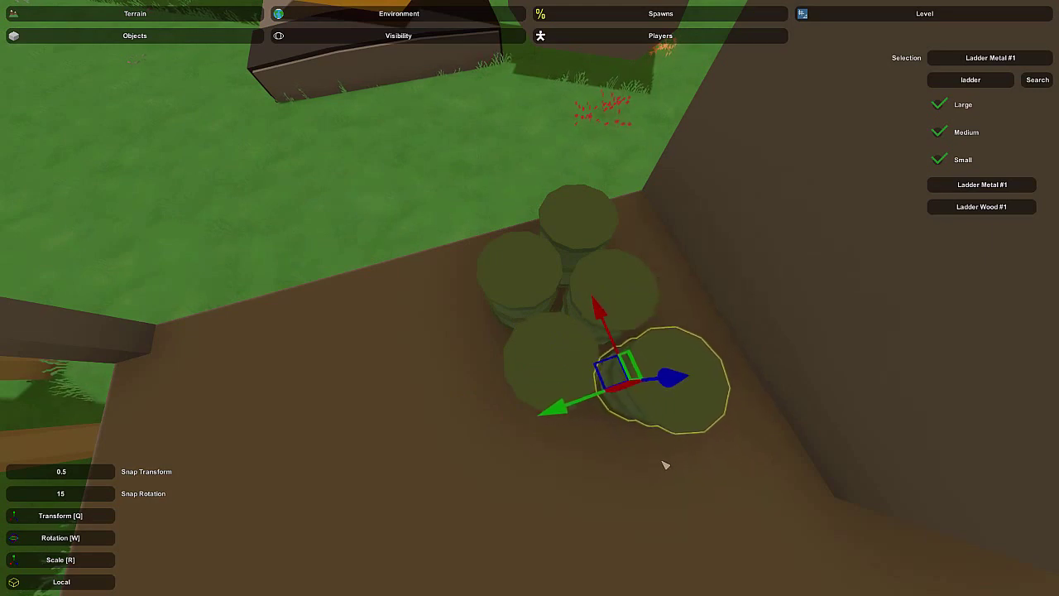
Step: Stack duplicates of the green barrel on top of the cluster as a second layer
right_click_drag(665, 465, 611, 263)
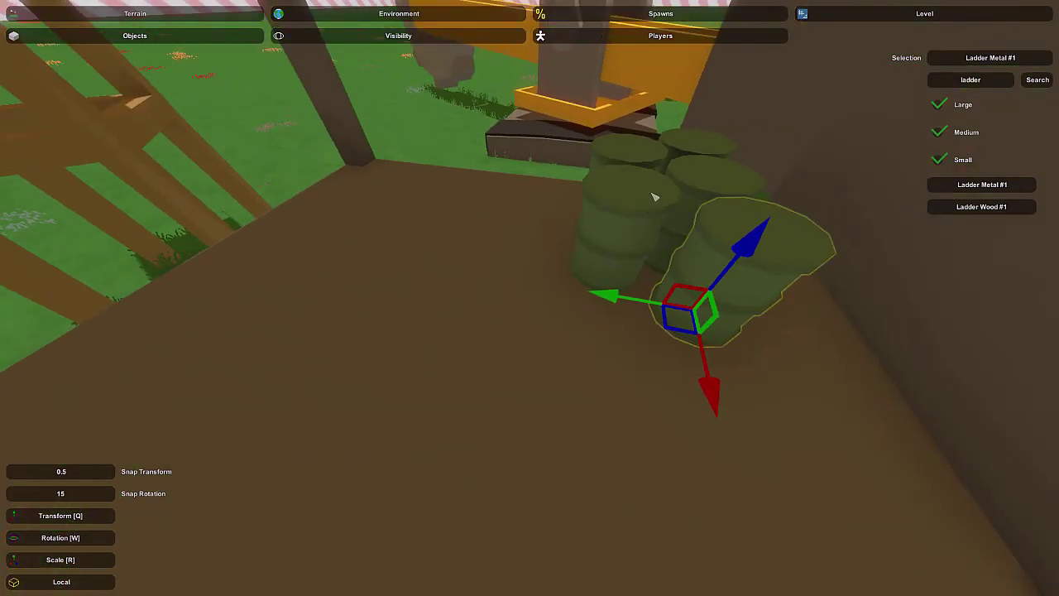
key("e")
left_click_drag(591, 183, 610, 201)
right_click_drag(610, 201, 523, 267)
left_click_drag(502, 173, 378, 194)
left_click(414, 224)
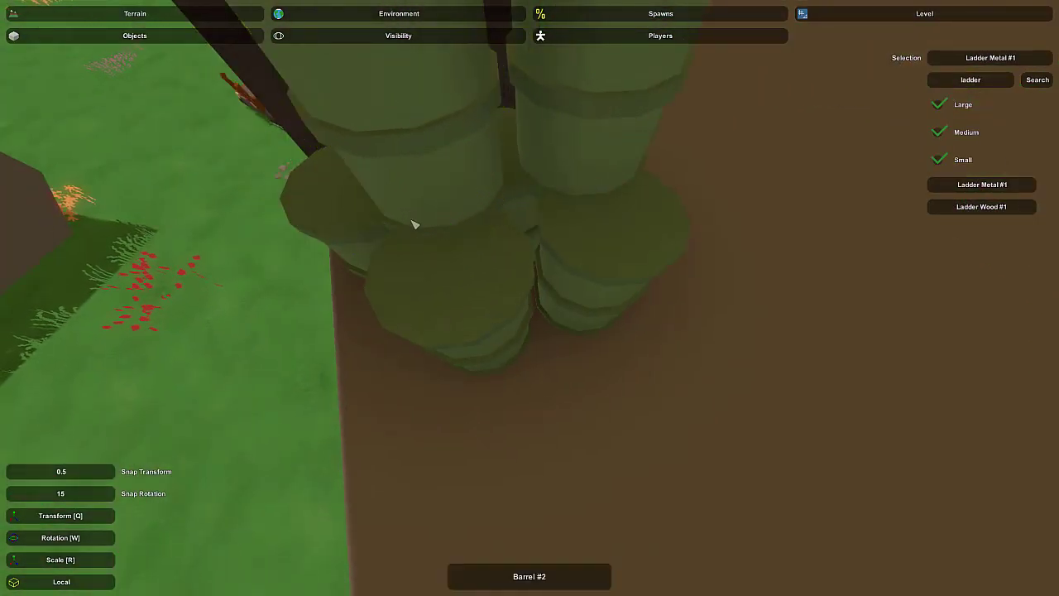
Step: Place the grey barrel in another ground-floor corner of the building and set a duplicate next to it
key("s")
right_click_drag(414, 224, 339, 112)
key("w")
right_click_drag(529, 298, 641, 269)
left_click(525, 232)
key("e")
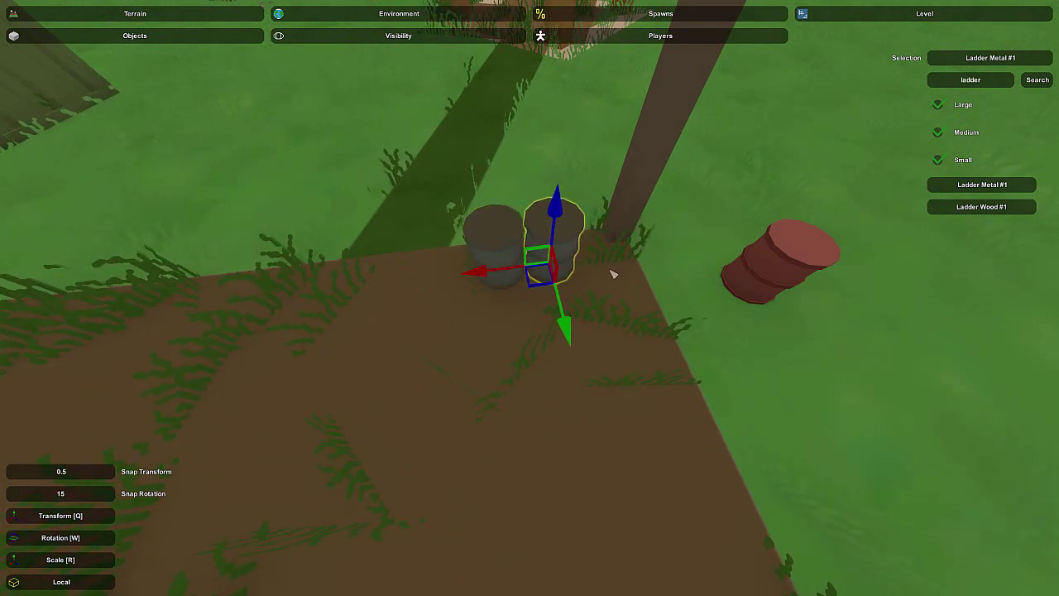
Step: Place the red barrel in front of the two grey barrels and a duplicate of it by the corner pillar
left_click(772, 288)
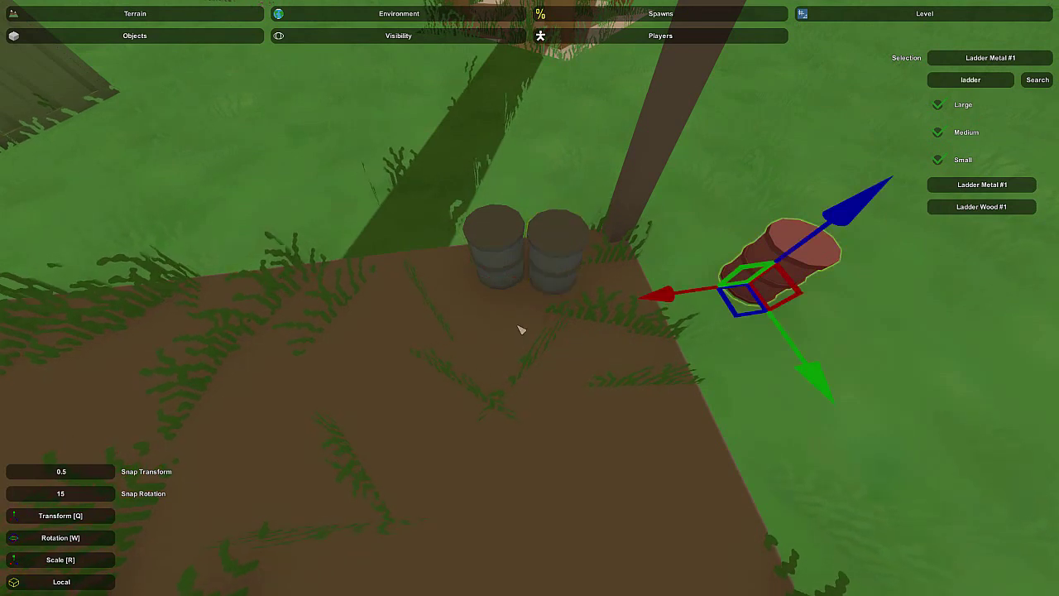
key("e")
left_click_drag(533, 389, 536, 396)
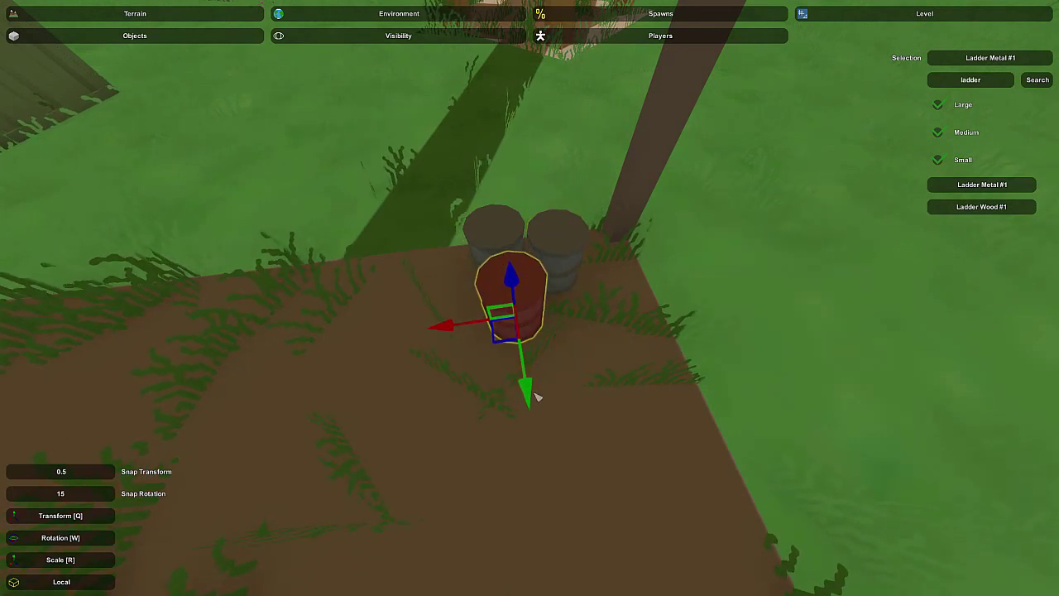
left_click_drag(447, 328, 455, 331)
key("ctrl+c")
key("ctrl+v")
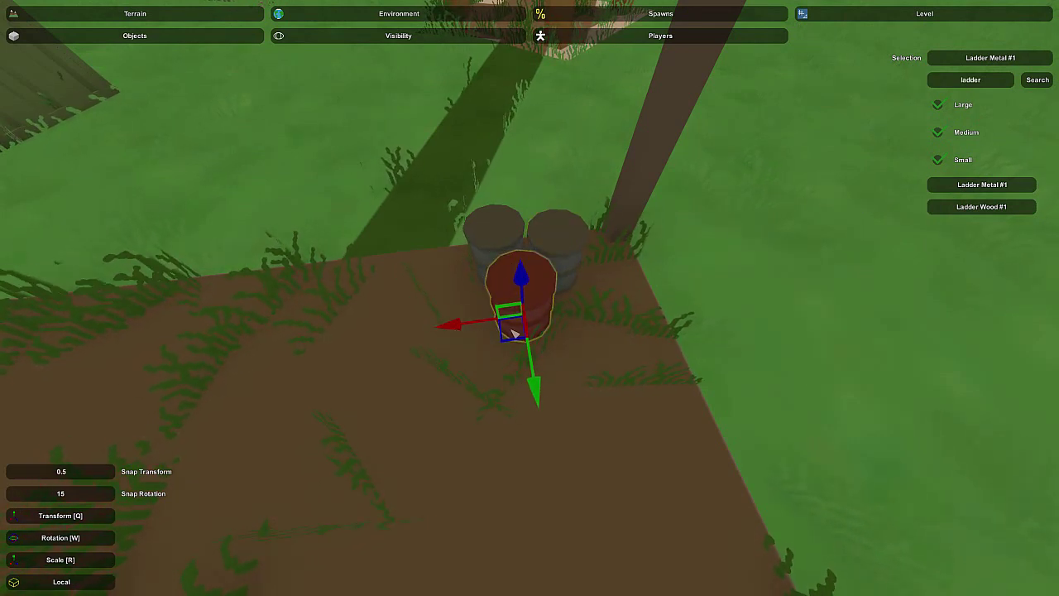
key("e")
right_click_drag(609, 287, 497, 240)
left_click_drag(662, 400, 670, 405)
left_click_drag(556, 424, 566, 414)
Step: Duplicate the grey barrel twice to fill the open side of the red and grey group
left_click(570, 315)
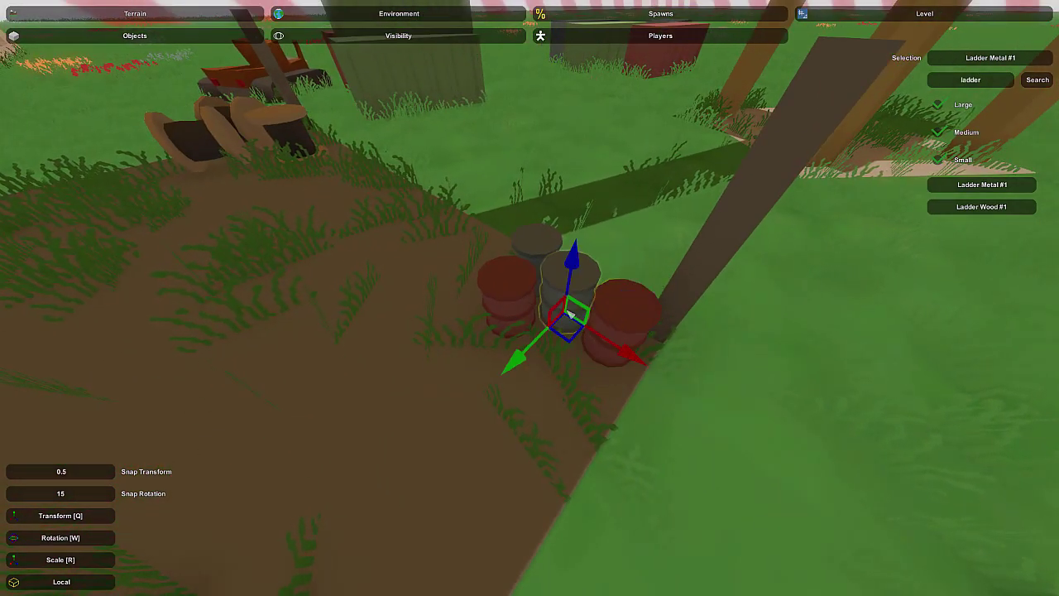
key("ctrl+c")
key("ctrl+v")
key("e")
right_click_drag(551, 378, 488, 372)
key("d")
right_click_drag(530, 297, 492, 296)
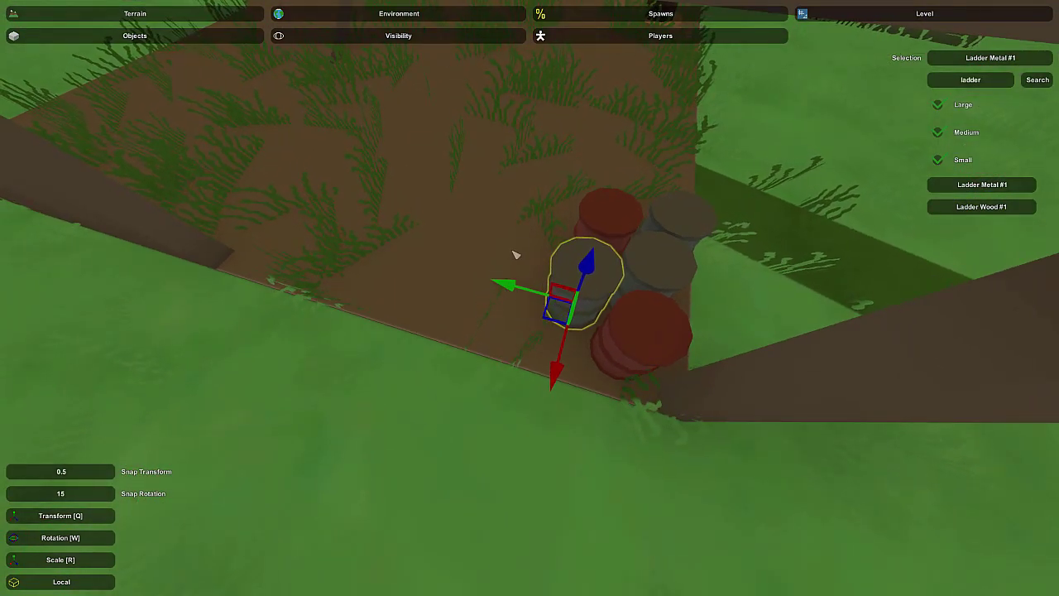
key("e")
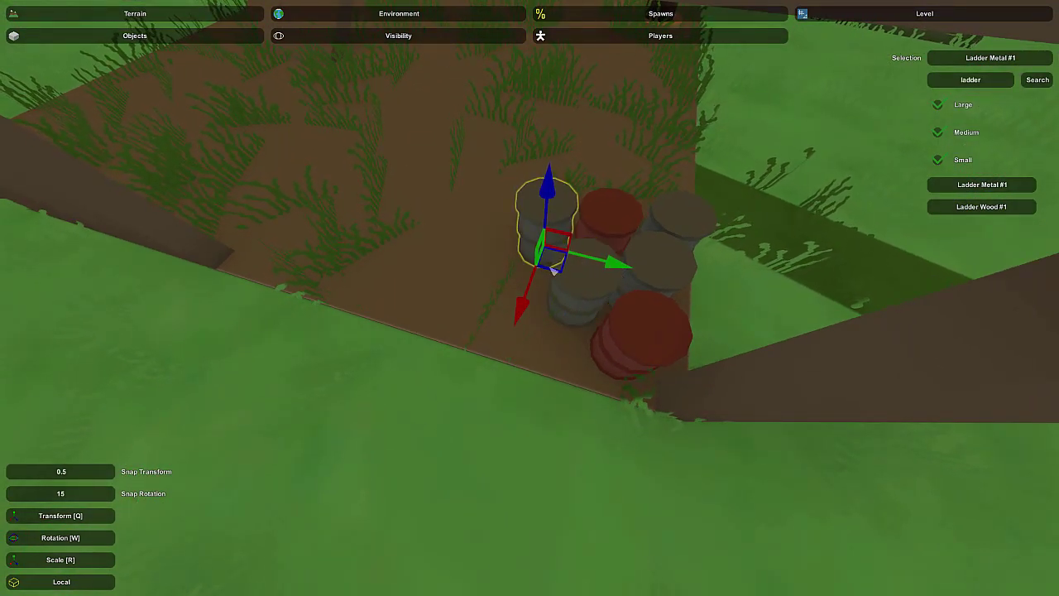
Step: Stack two duplicates of the red barrel on top of the mixed barrel group
left_click(600, 228)
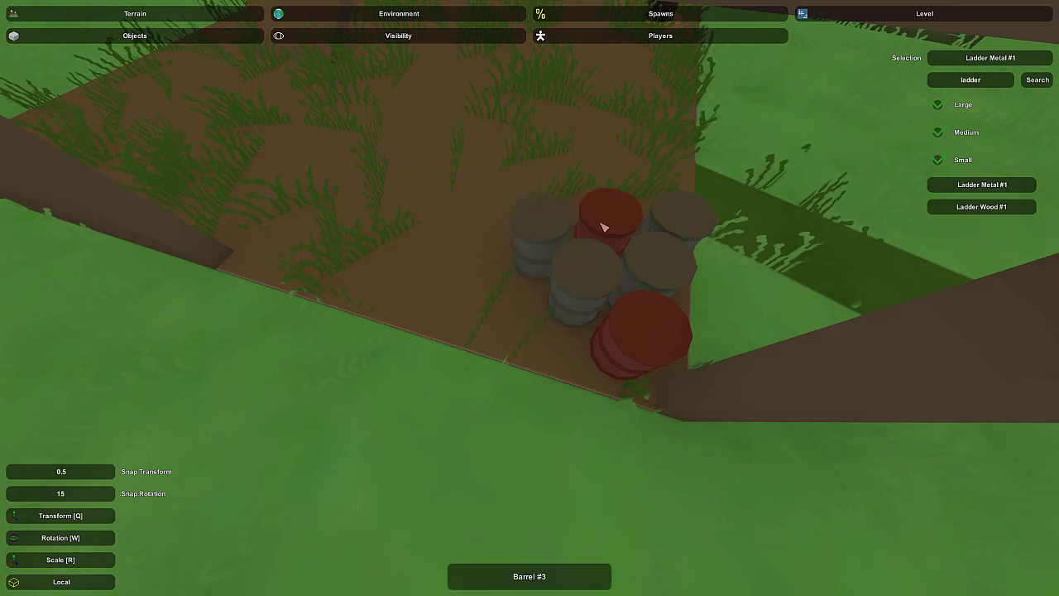
key("e")
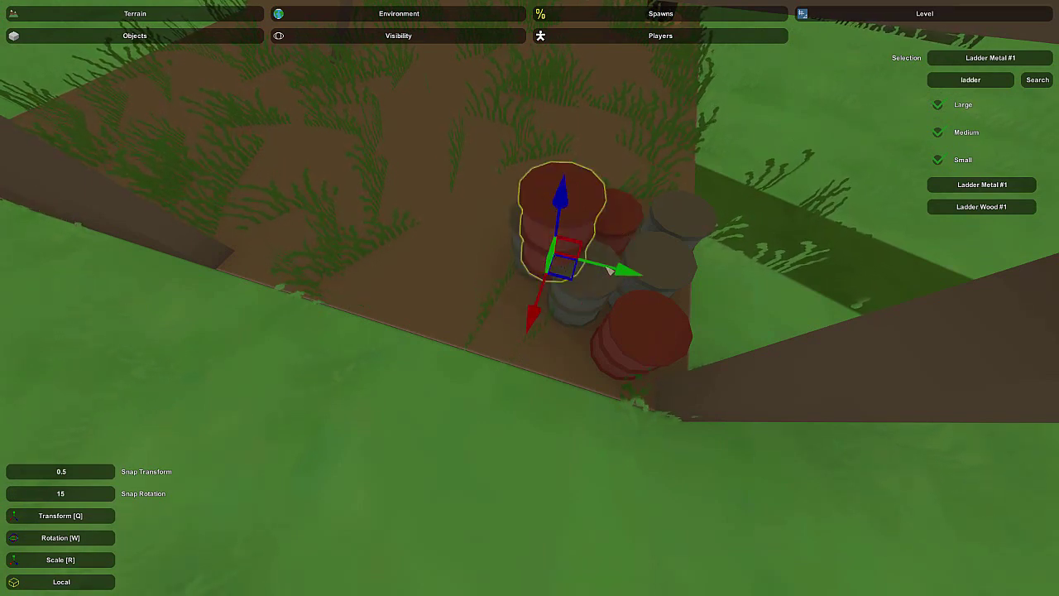
key("e")
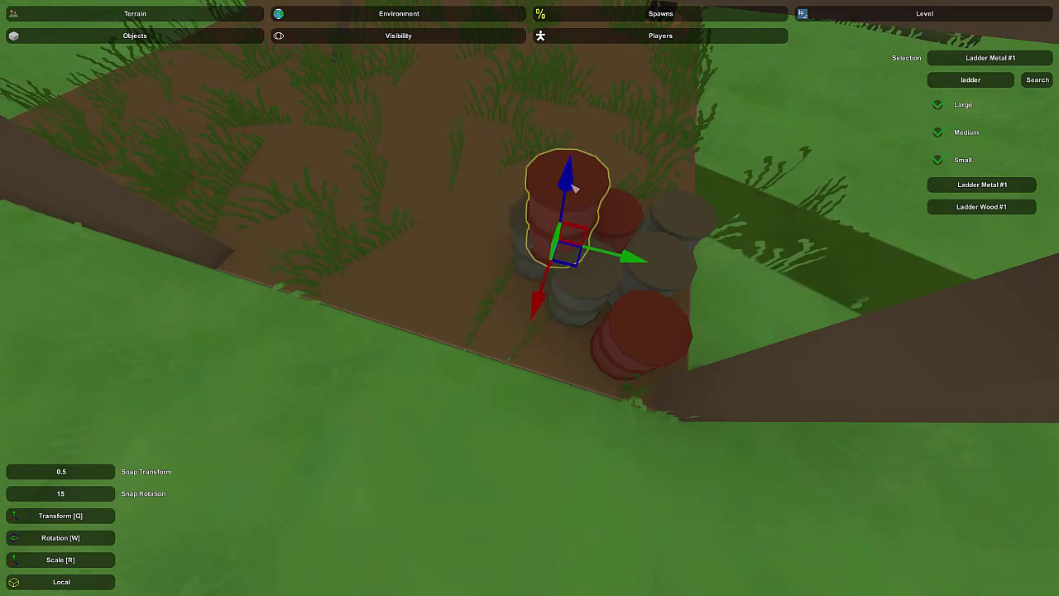
left_click_drag(575, 188, 578, 172)
left_click_drag(638, 250, 649, 256)
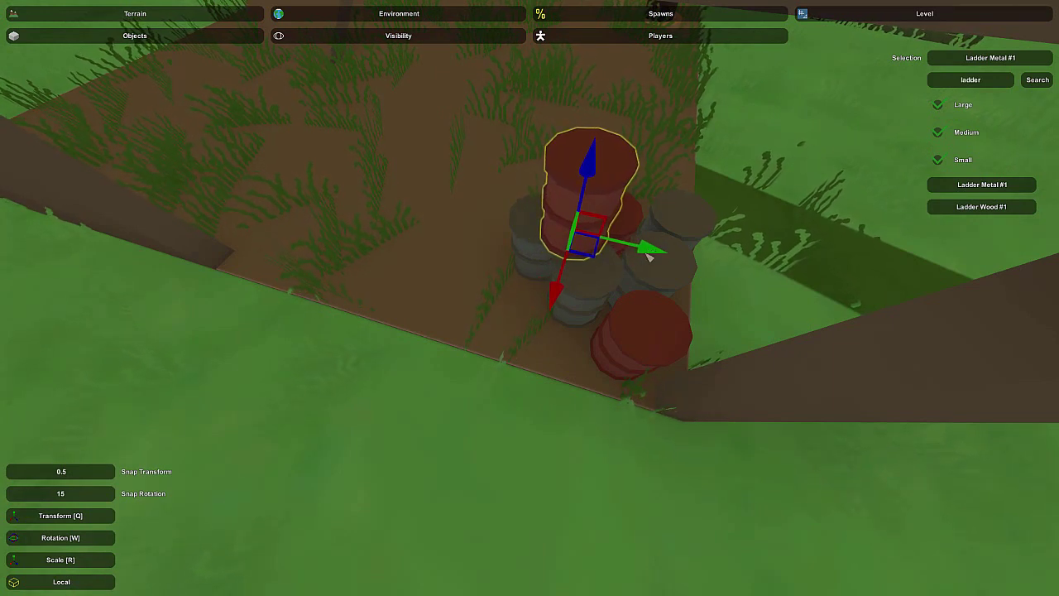
left_click_drag(561, 296, 565, 284)
left_click_drag(637, 239, 703, 257)
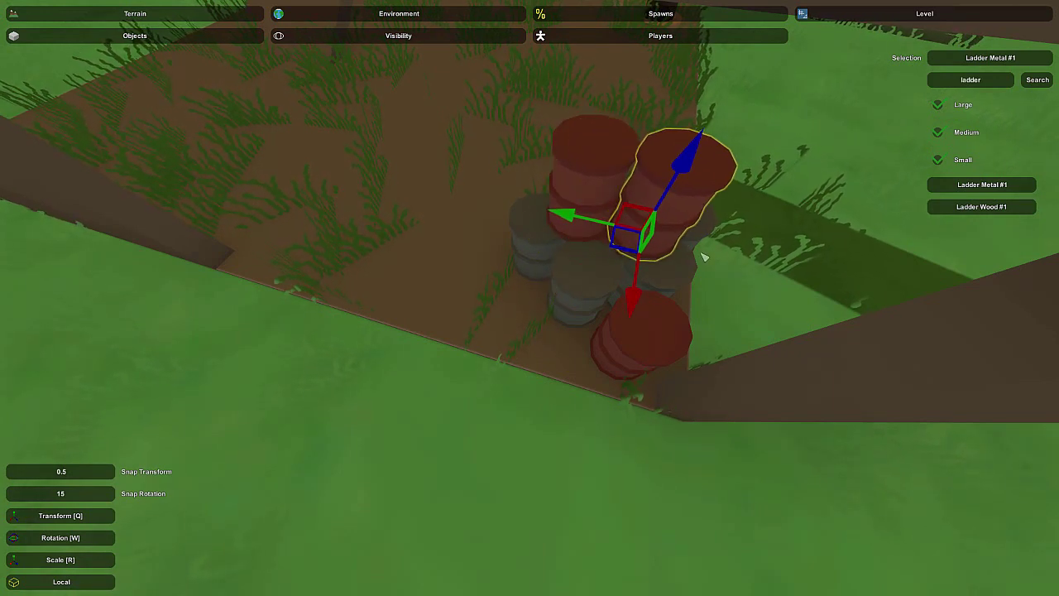
left_click_drag(632, 297, 657, 287)
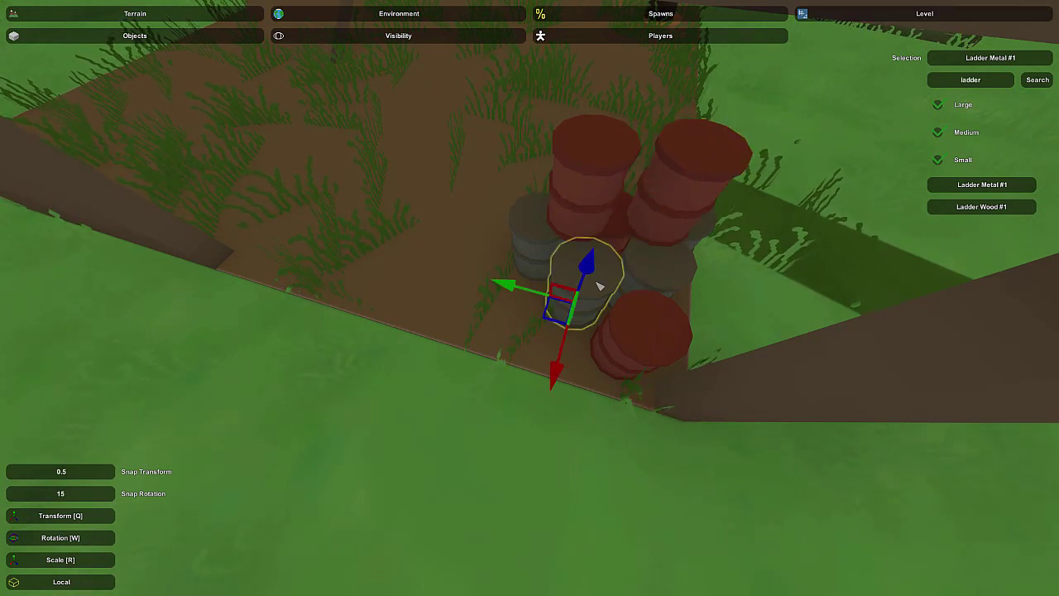
Step: Stack a duplicate grey barrel on the group beside the raised red barrels
left_click_drag(631, 378, 635, 343)
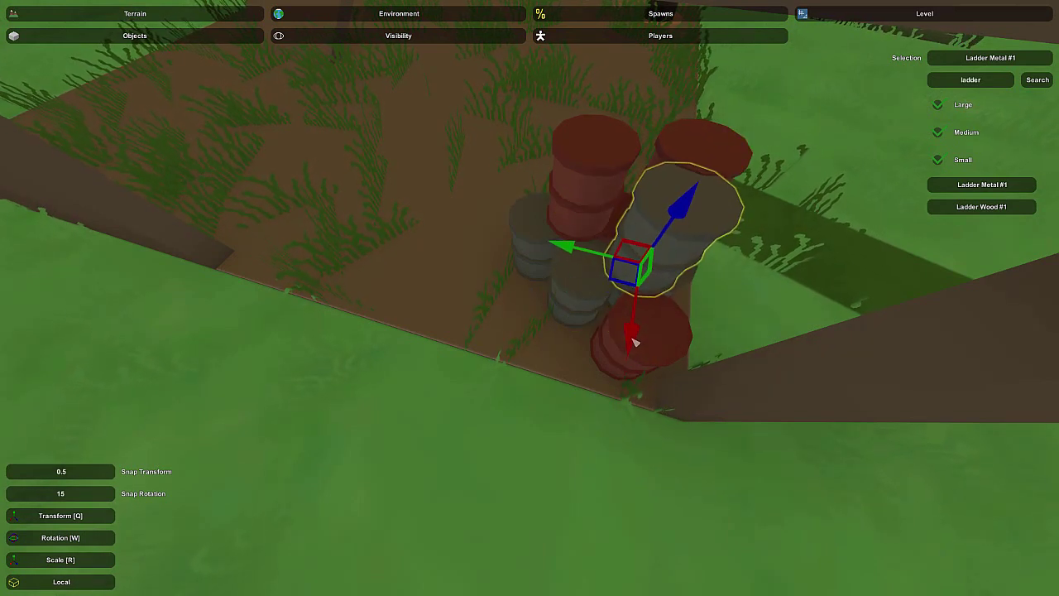
left_click_drag(562, 253, 552, 254)
left_click(673, 218)
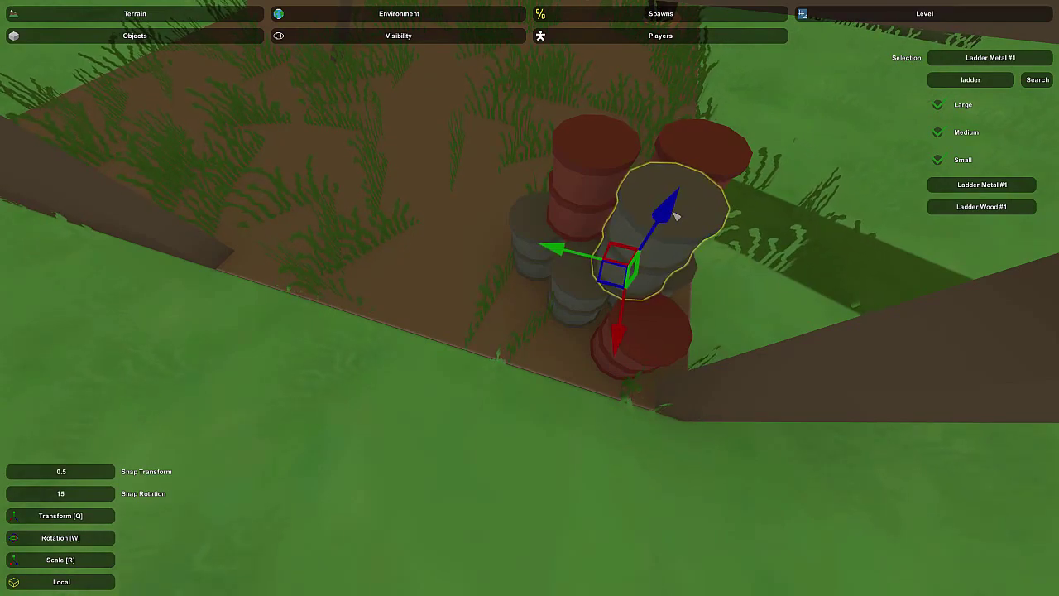
left_click(674, 214)
Step: Select the circular saw blade among the spare props near the pallet and crates
right_click_drag(675, 214, 331, 269)
key("Escape")
left_click(548, 248)
key("Escape")
right_click_drag(638, 253, 982, 207)
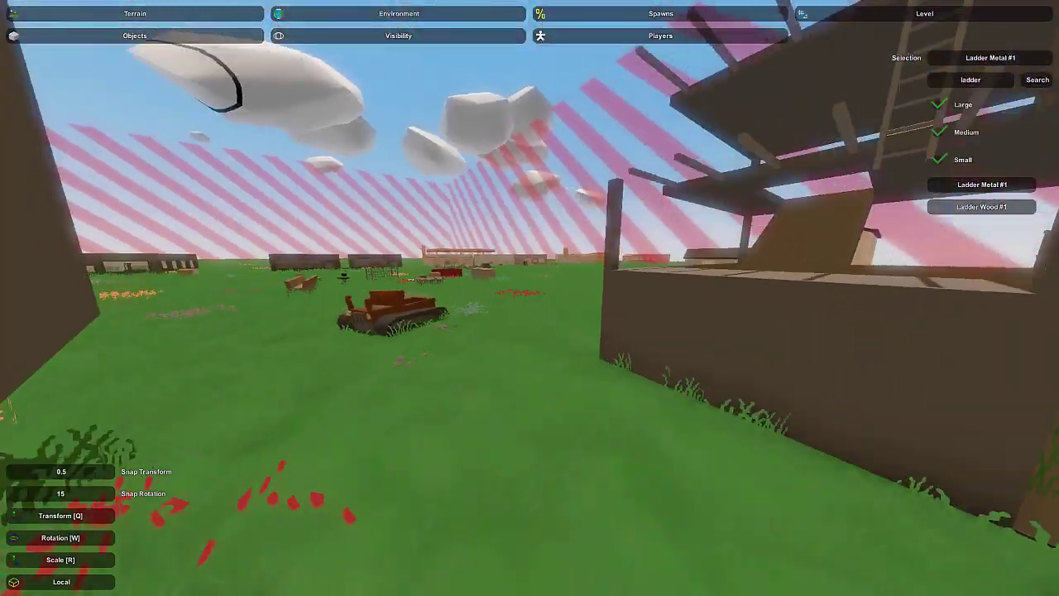
key("w")
right_click_drag(530, 298, 699, 335)
key("w")
key("a")
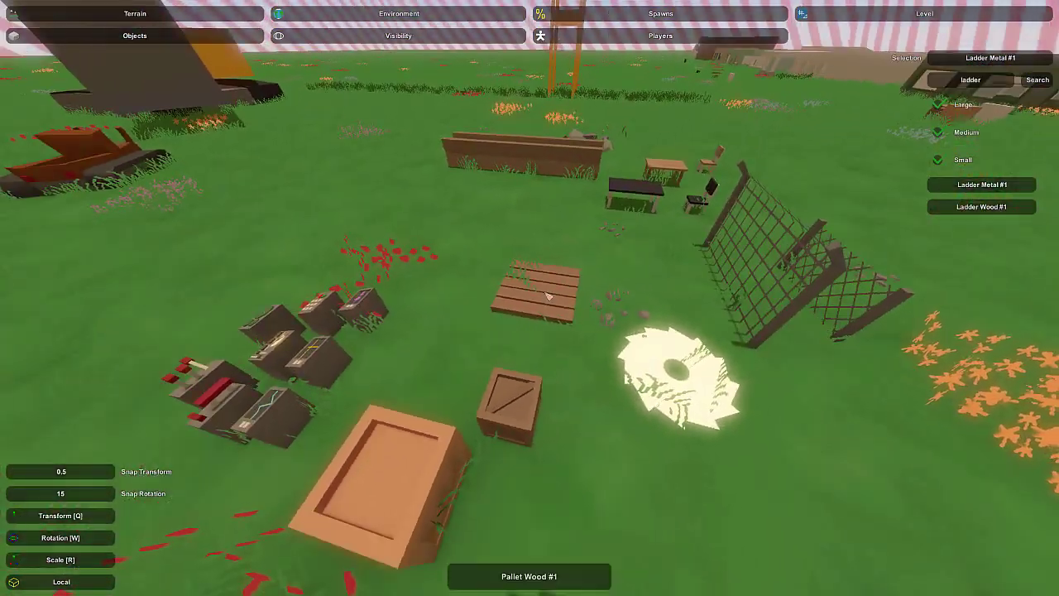
left_click(680, 371)
Step: Place the saw blade flat on the building's upper floor near the corner pillar above the mixed barrels
right_click_drag(681, 370, 464, 231)
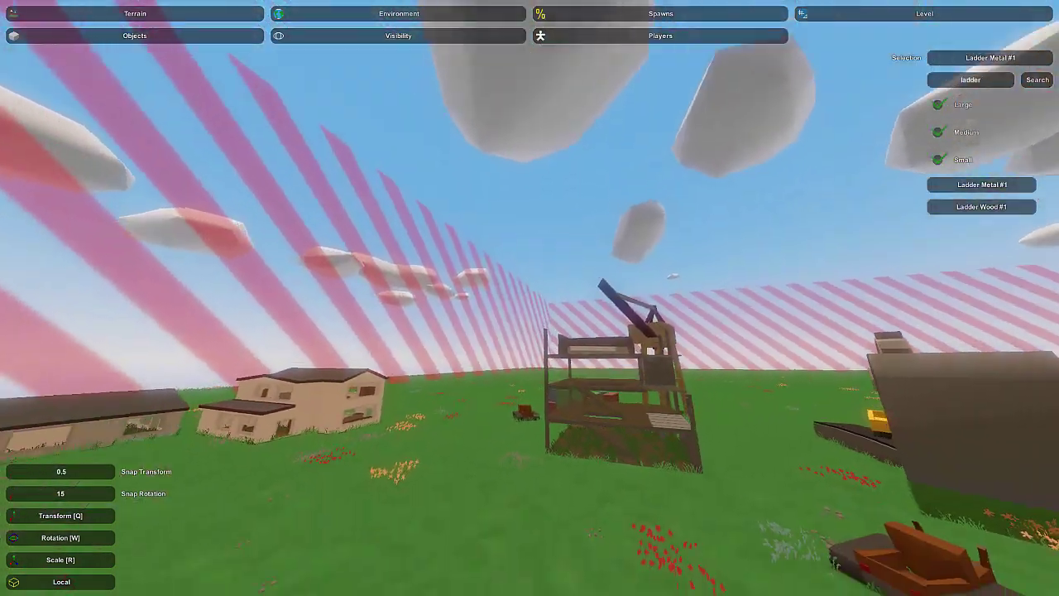
key("w")
mouse_move(530, 298)
right_mouse_down()
mouse_move(637, 398)
mouse_move(621, 414)
mouse_move(645, 372)
mouse_move(786, 352)
mouse_move(463, 299)
mouse_move(398, 302)
mouse_move(389, 331)
mouse_move(550, 308)
mouse_move(530, 298)
right_mouse_up()
key("w")
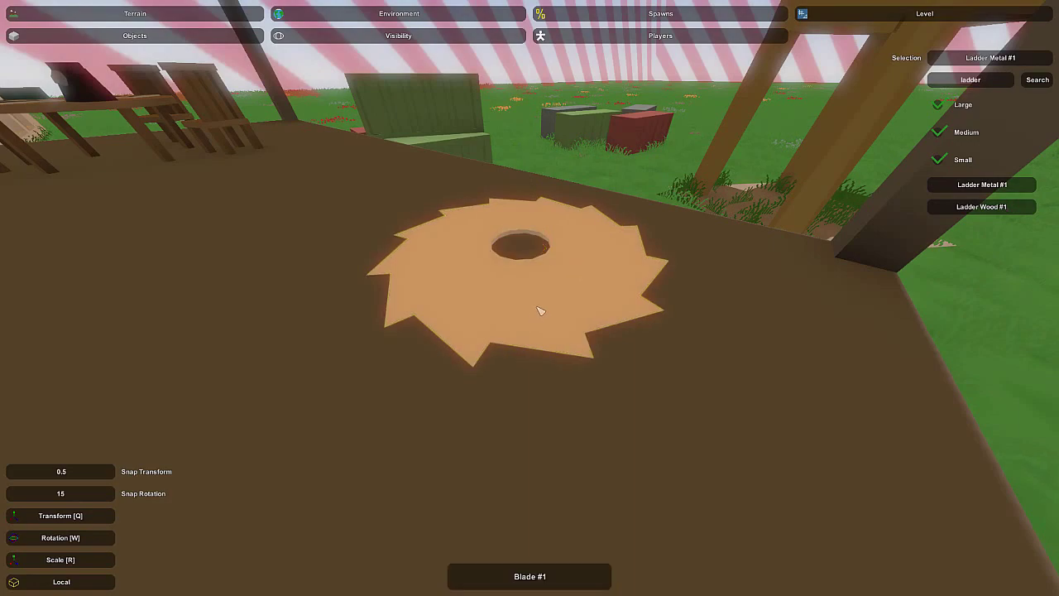
key("s")
right_click_drag(538, 310, 525, 289)
key("w")
key("w")
Step: Rotate the saw blade from lying flat to a steep leaning angle
left_click(524, 336)
key("s")
mouse_move(525, 289)
left_mouse_down()
mouse_move(539, 327)
mouse_move(540, 293)
left_mouse_up()
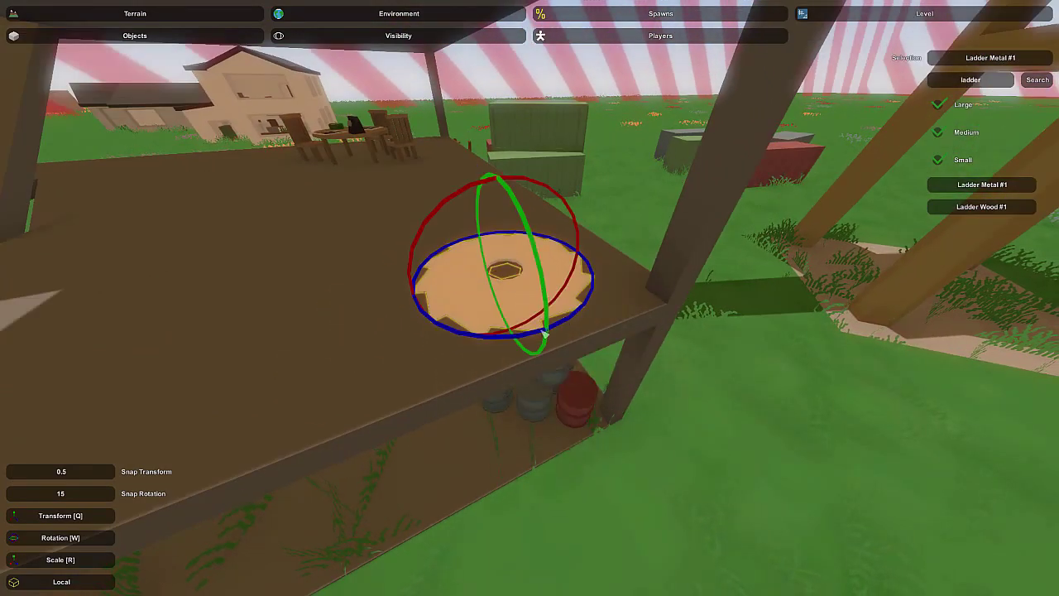
key("d")
right_click_drag(593, 328, 537, 305)
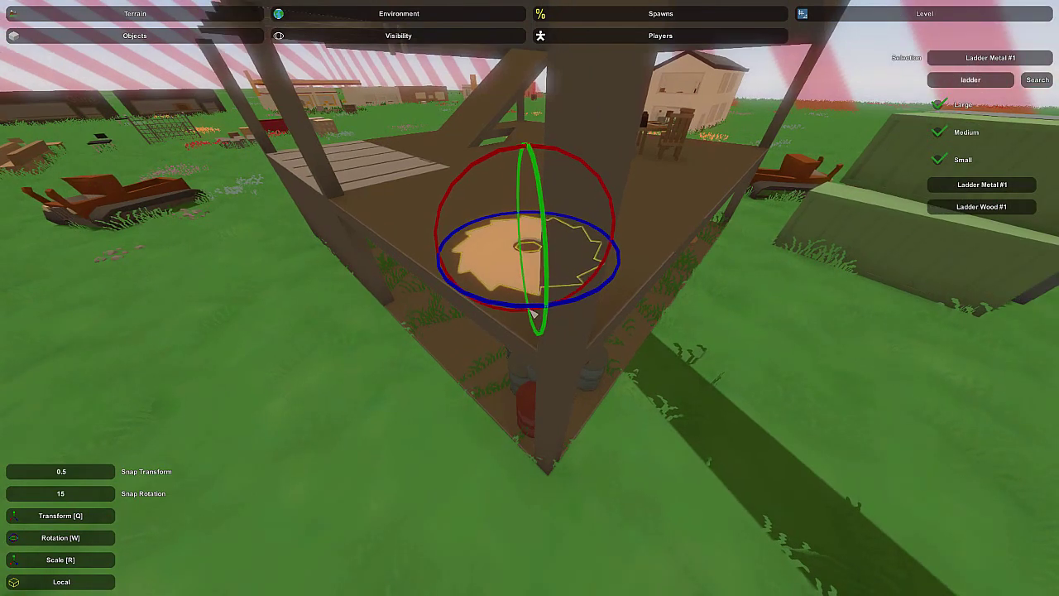
key("q")
right_click_drag(536, 280, 533, 302)
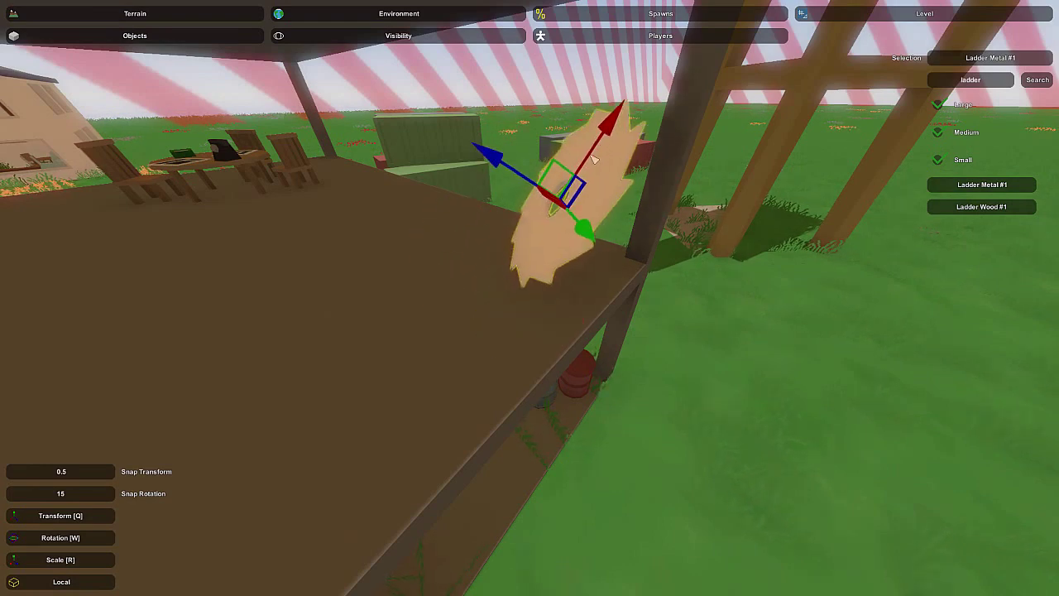
Step: Lean the saw blade against the corner pillar and lower it so its teeth sink slightly into the floor
key("d")
right_click_drag(594, 158, 503, 238)
key("w")
left_click_drag(524, 192, 591, 232)
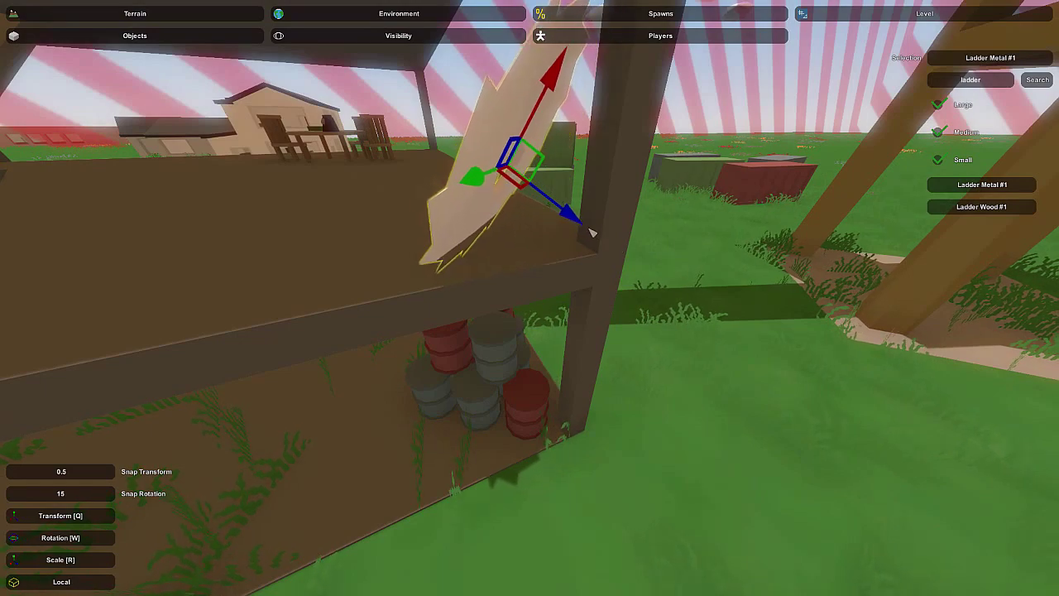
right_click_drag(591, 231, 523, 282)
key("w")
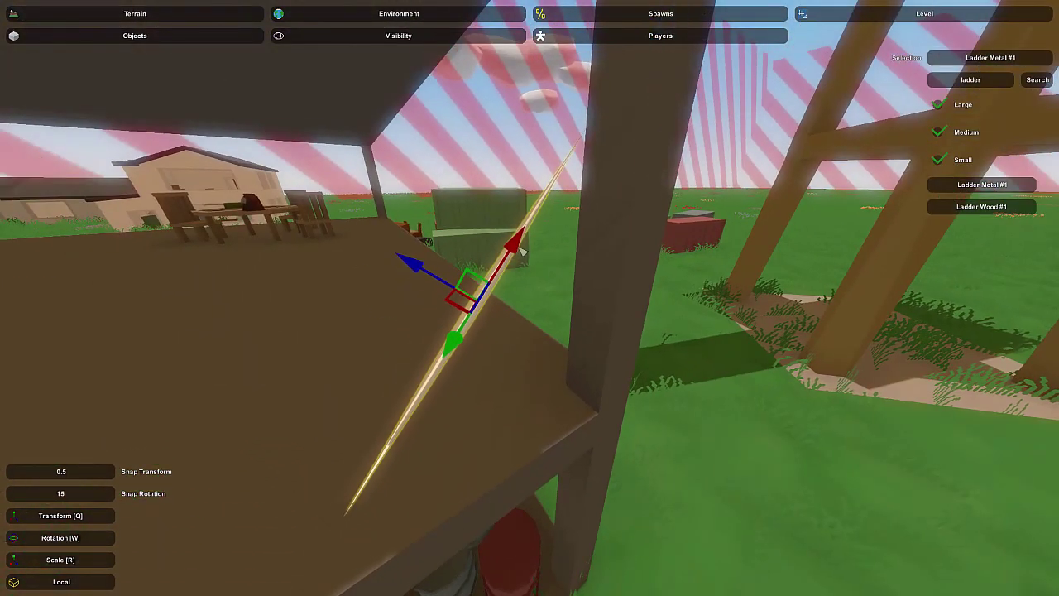
key("a")
right_click_drag(536, 244, 549, 330)
left_click_drag(539, 398, 542, 388)
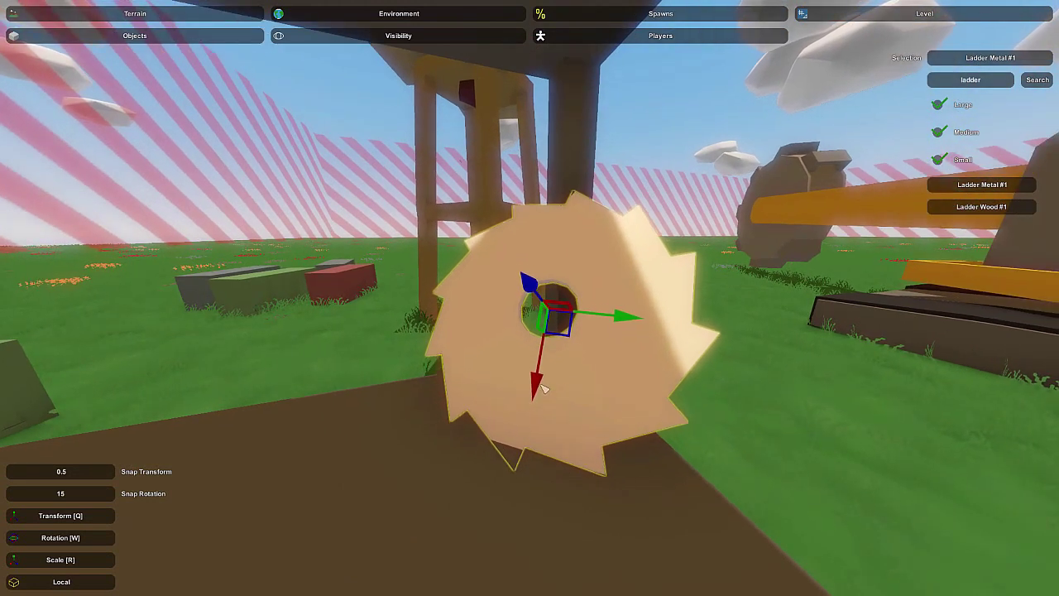
left_click(616, 357)
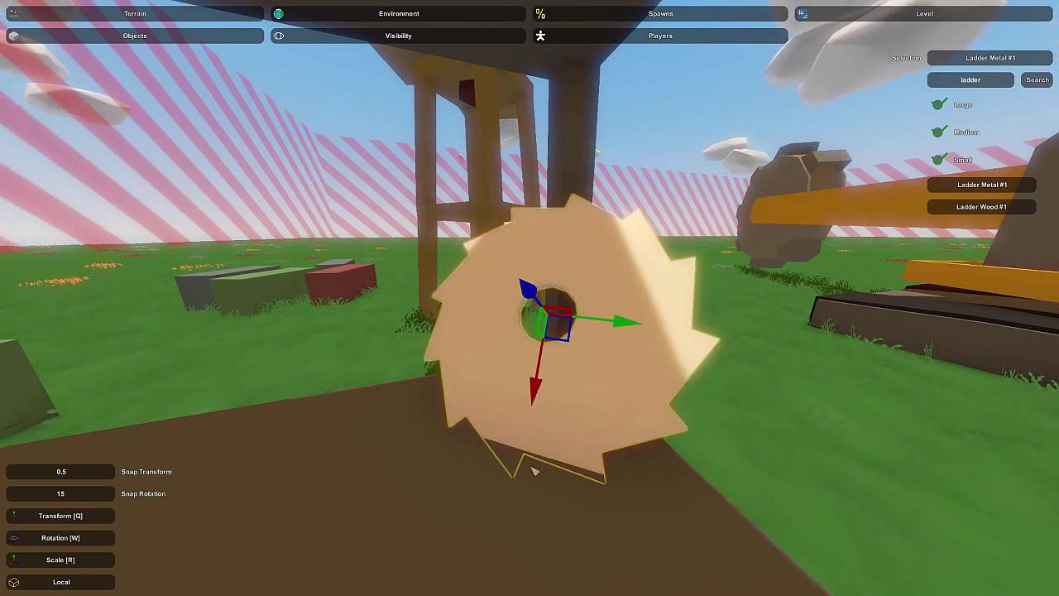
left_click(603, 392)
Step: Return to the spare props and select the large wooden crate
key("d")
right_click_drag(602, 393, 584, 166)
key("a")
key("d")
key("w")
key("d")
key("w")
left_click(444, 284)
Step: Place the large wooden crate at the corner of the building's upper floor and turn it slightly
key("w")
key("a")
key("e")
key("w")
key("w")
right_click_drag(529, 298, 629, 339)
key("e")
key("a")
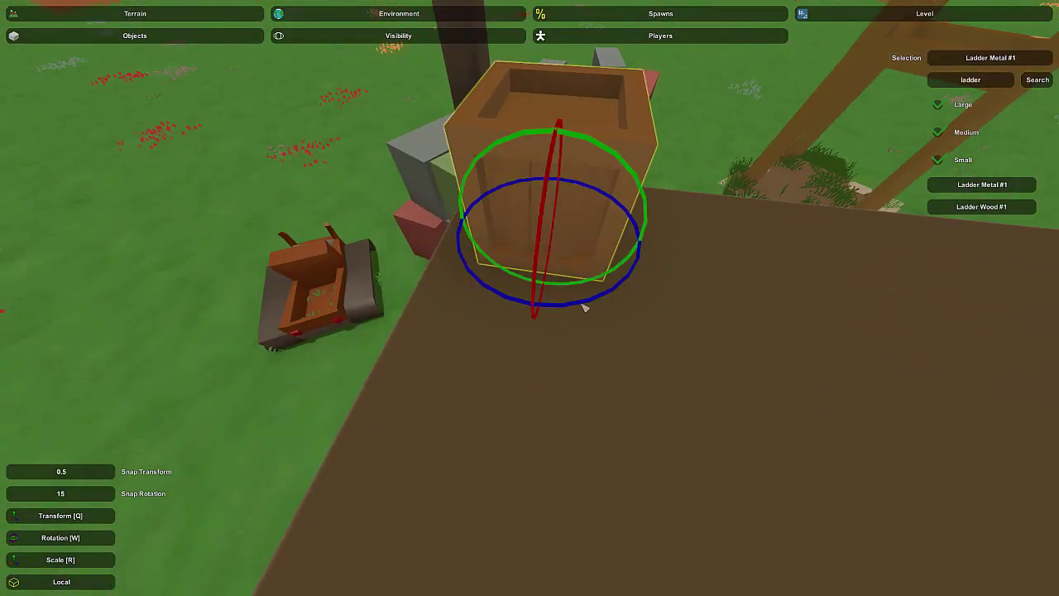
left_click_drag(583, 307, 571, 315)
right_click_drag(530, 298, 530, 248)
key("d")
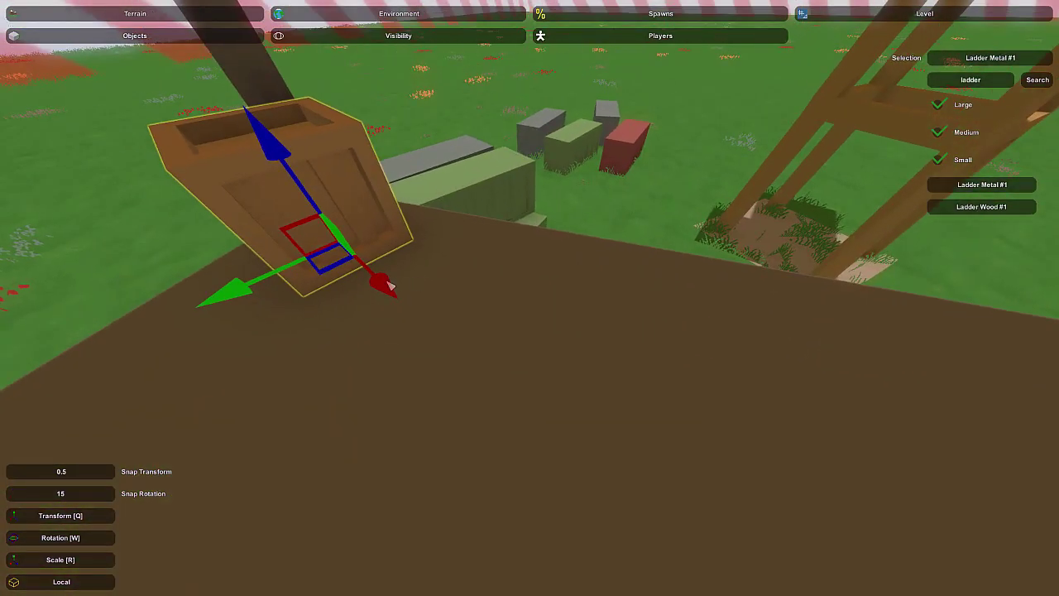
Step: Add a second large wooden crate beside the first on the upper floor and turn it to a different angle
left_click_drag(389, 285, 452, 348)
left_click_drag(354, 389, 418, 357)
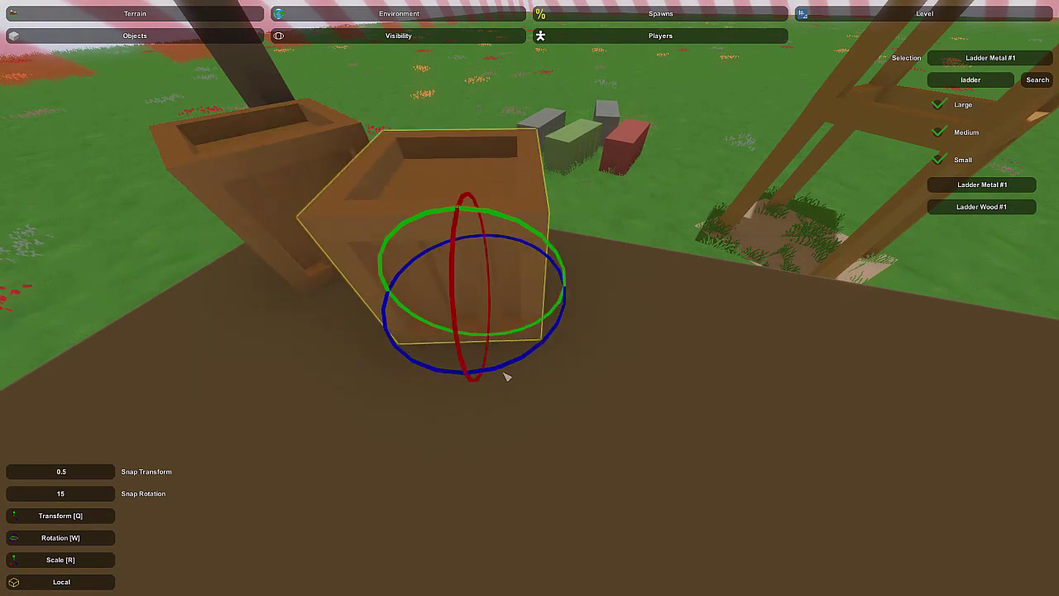
left_click_drag(466, 364, 474, 343)
Step: Copy the large crate and place two more along the upper floor's edge, turning them to differ from the others
key("ctrl+c")
key("ctrl+v")
right_click_drag(470, 344, 536, 300)
key("e")
key("w")
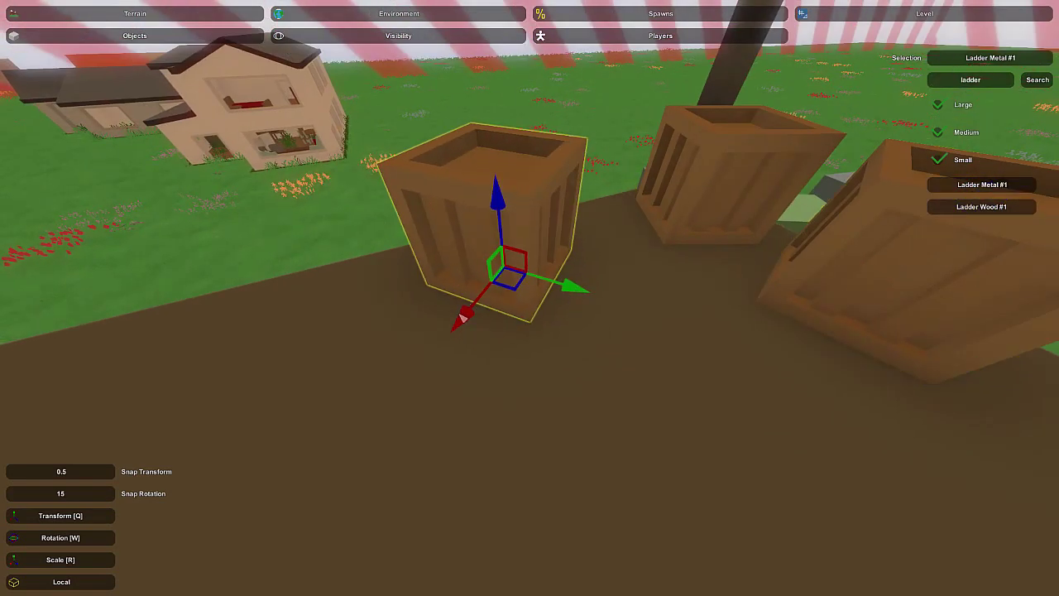
key("e")
key("w")
left_click_drag(319, 397, 283, 413)
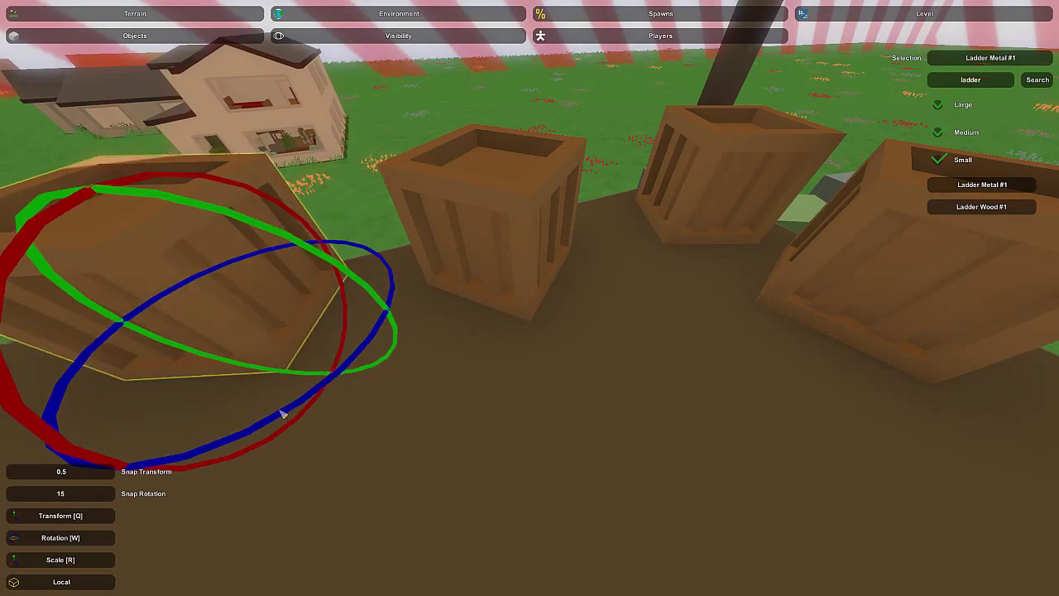
Step: Select the small wooden crate outside the building and place it on the upper floor between the large crates
left_click(274, 305)
key("w")
right_click_drag(274, 305, 745, 306)
right_click_drag(529, 298, 612, 286)
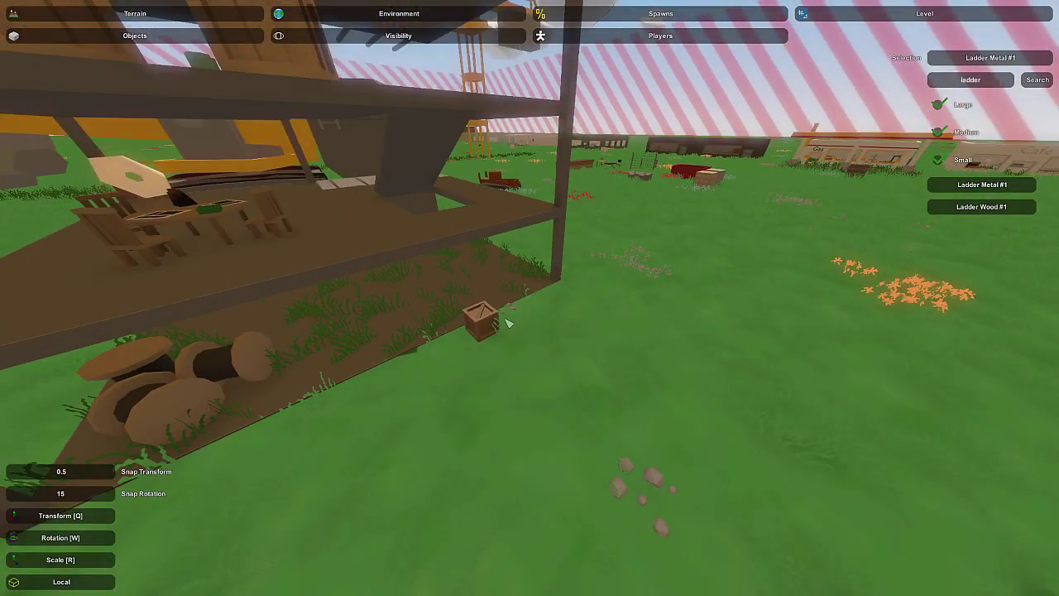
left_click(483, 318)
right_click_drag(483, 319, 621, 254)
key("e")
key("w")
Step: Nudge the two large crates nearest the upper floor's edge further inward
left_click(542, 300)
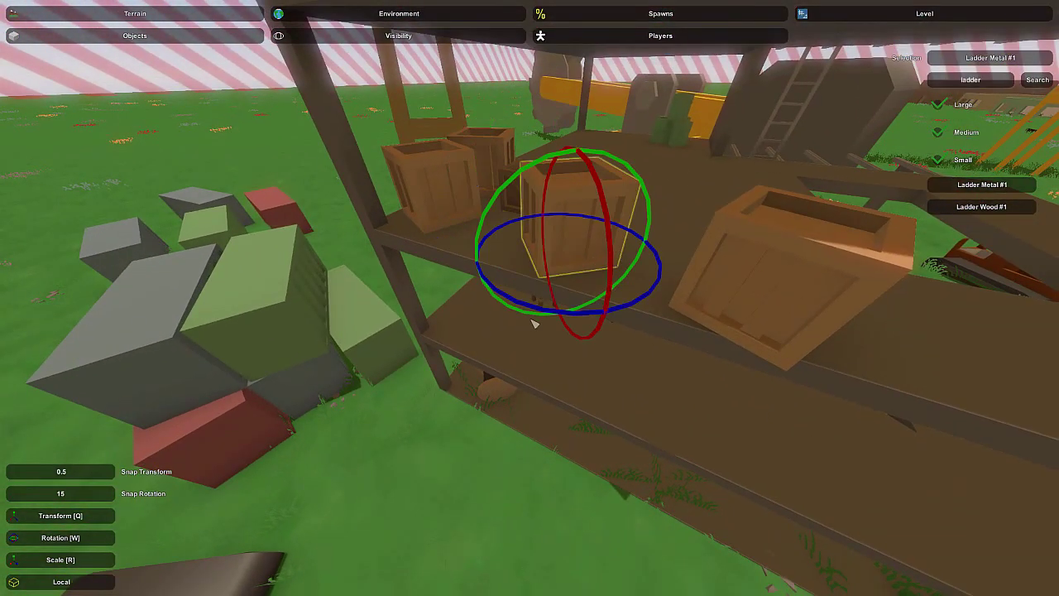
key("q")
left_click(604, 310)
left_click(587, 246)
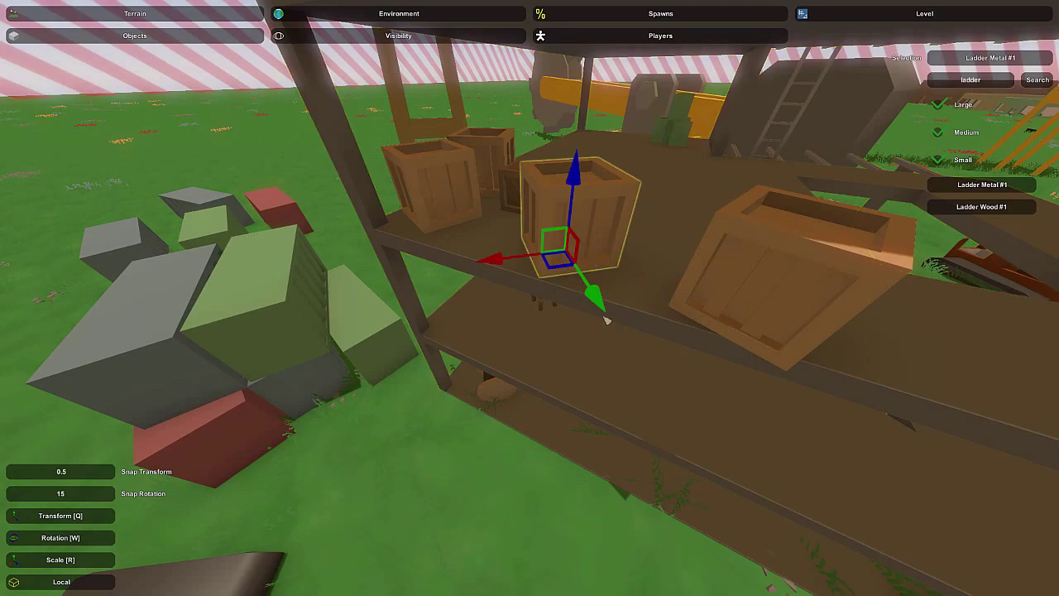
left_click(774, 350)
left_click_drag(717, 370, 717, 347)
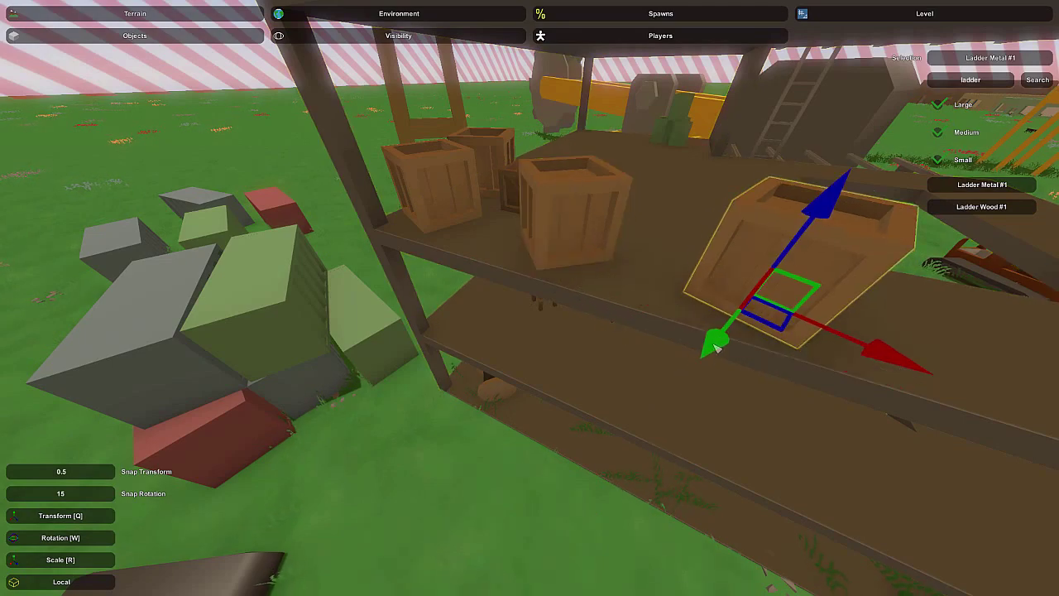
Step: Turn the small crate and move it close in between the large crates at the corner
left_click(735, 283)
key("w")
right_click_drag(734, 283, 529, 298)
left_click(537, 319)
key("w")
left_click_drag(567, 430, 579, 442)
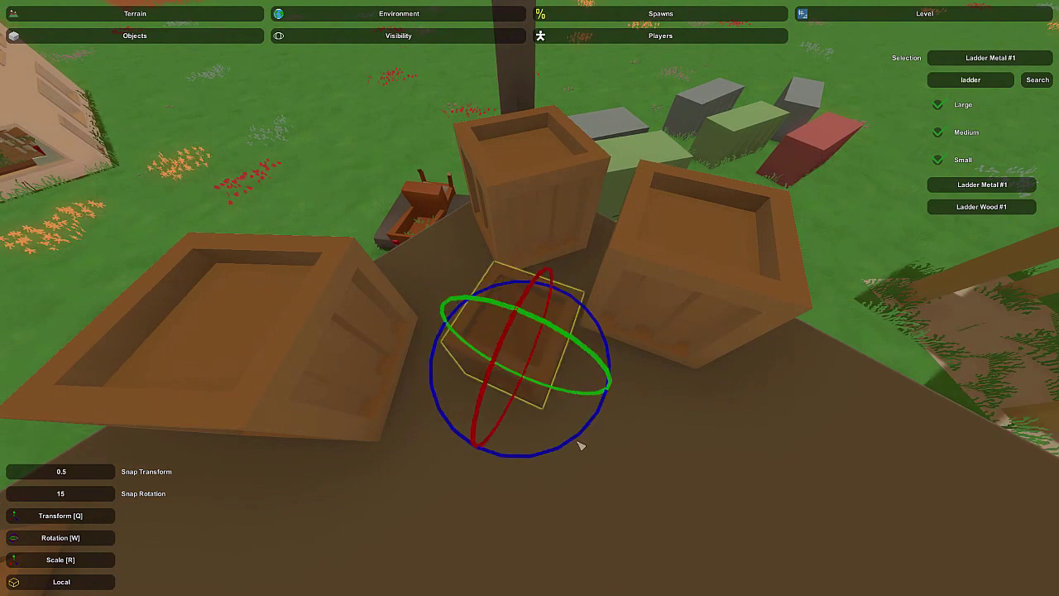
key("q")
left_click_drag(504, 429, 536, 420)
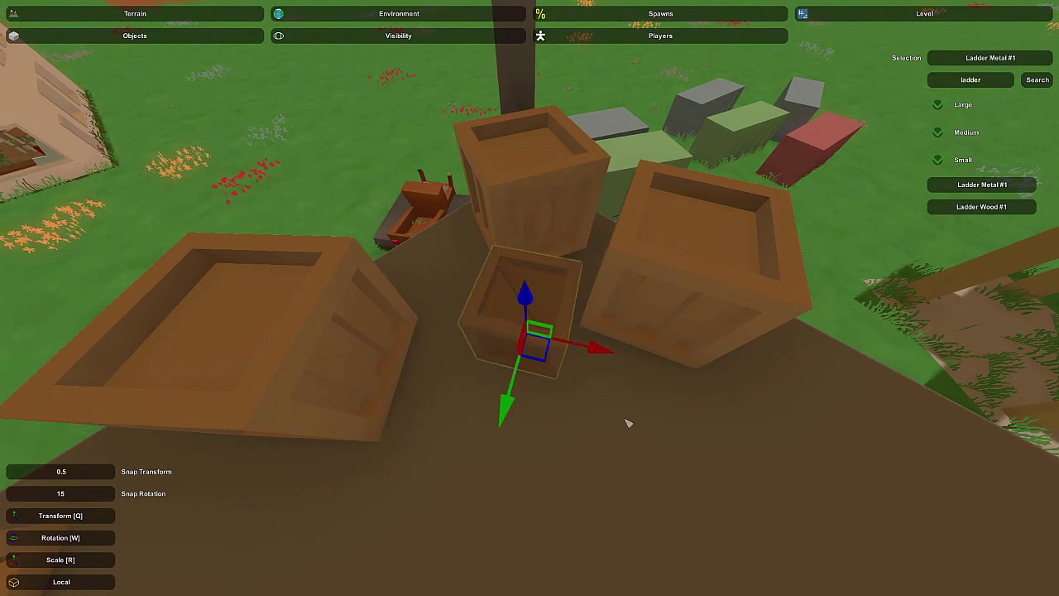
Step: Place two more small crates around the large ones, one in front and one near the floor's edge, turning each differently
key("e")
key("w")
left_click_drag(606, 530, 587, 530)
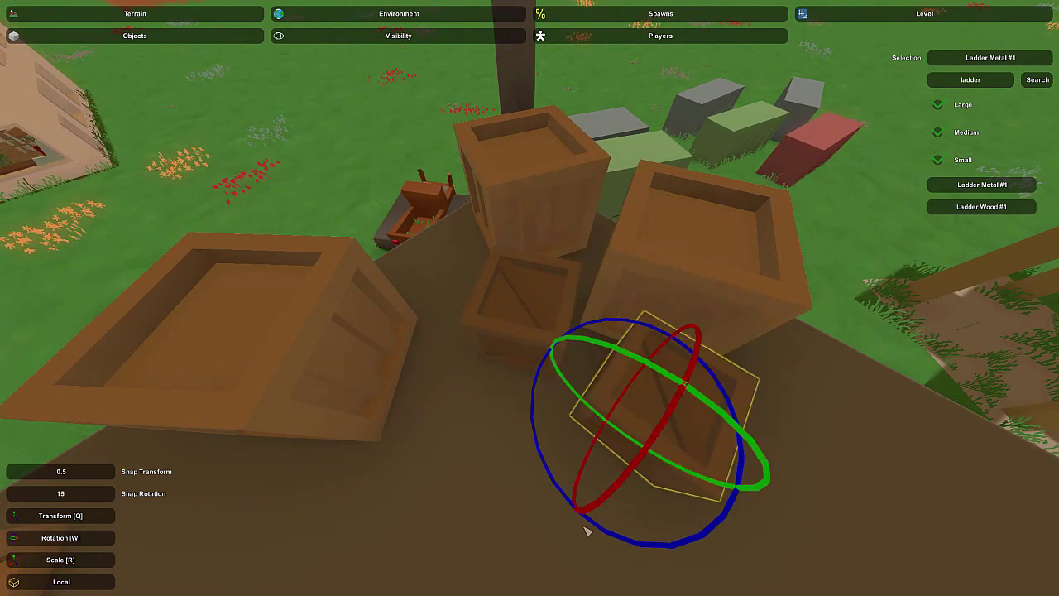
key("q")
right_click_drag(586, 530, 496, 331)
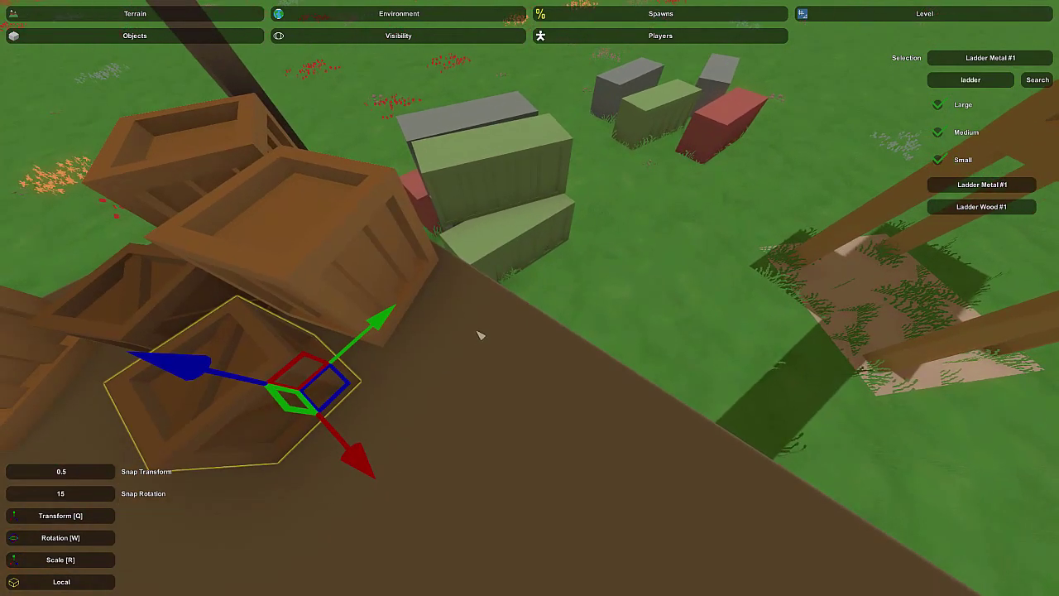
key("w")
key("e")
left_click_drag(519, 420, 489, 425)
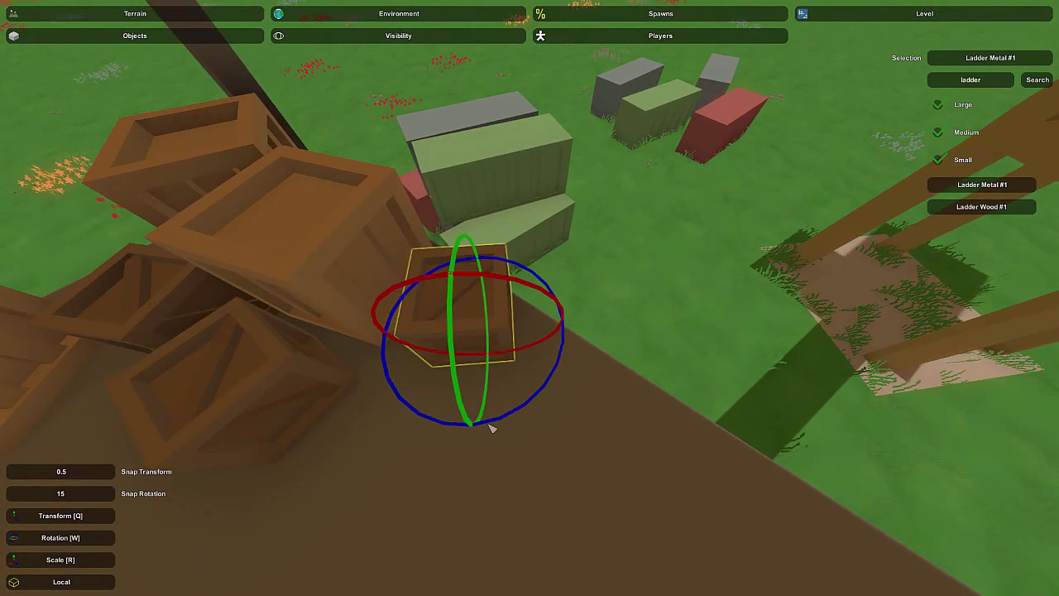
Step: Place further small crates in the gaps between the large ones, turning the first to a new angle
right_click_drag(489, 425, 444, 320)
key("e")
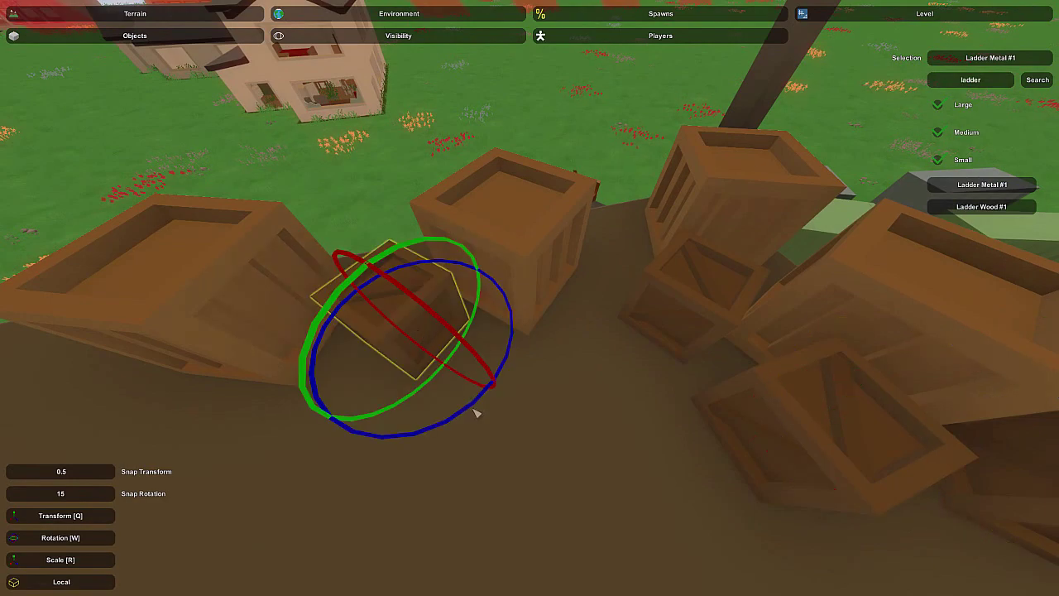
left_click_drag(473, 414, 430, 423)
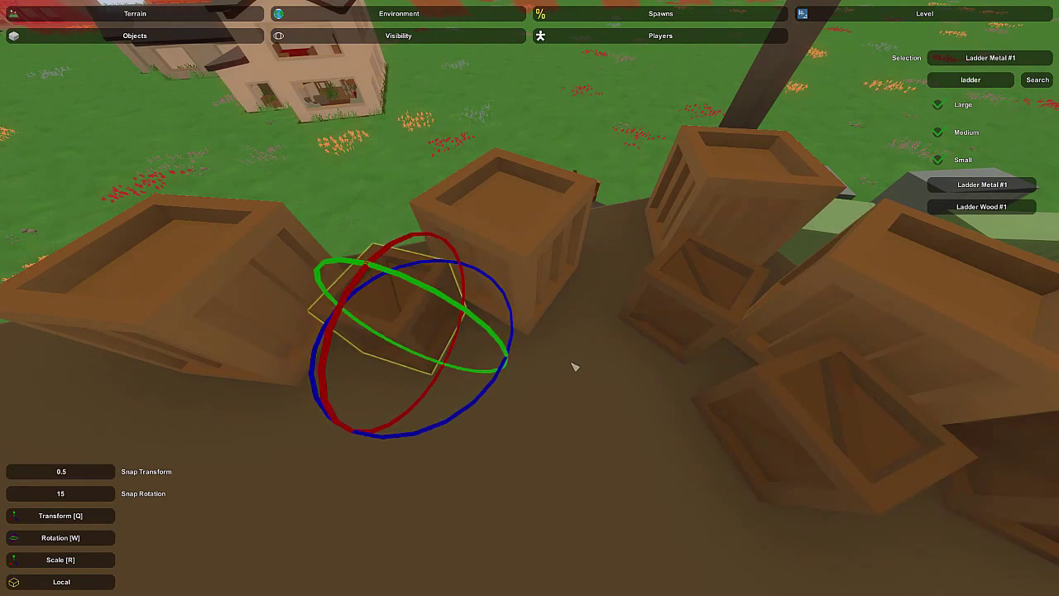
right_click_drag(573, 367, 538, 263)
key("e")
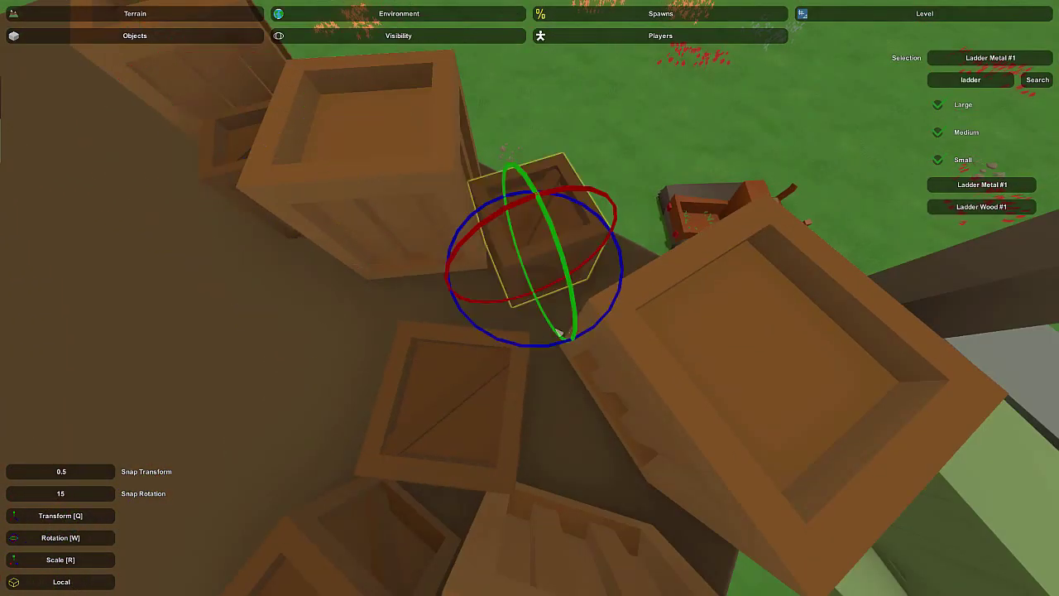
Step: Stack one small crate on top of a large crate and another on top of a small crate
right_click_drag(526, 309, 539, 295)
key("e")
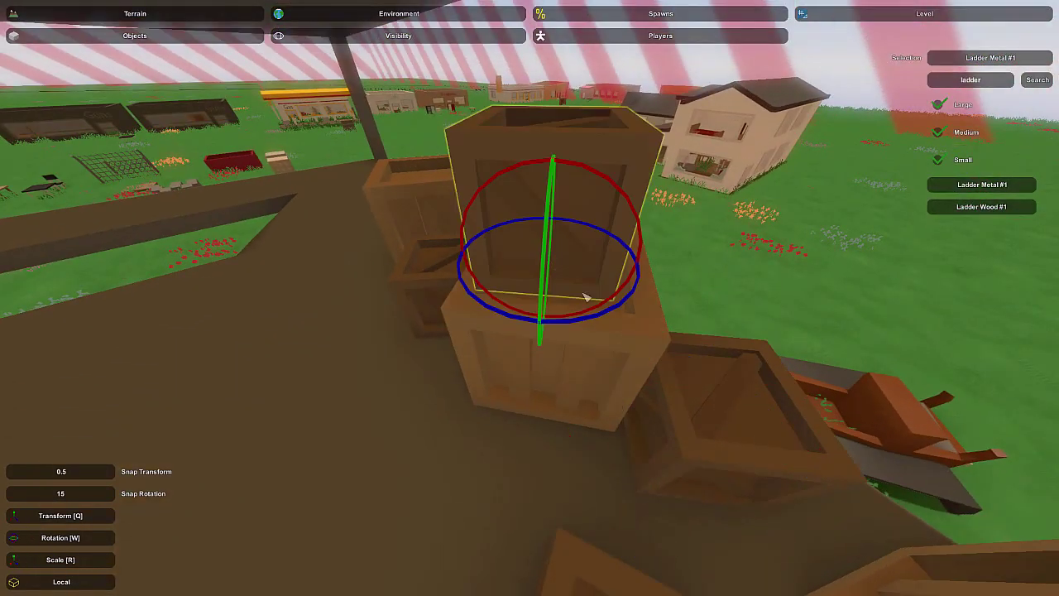
right_click_drag(581, 327, 500, 332)
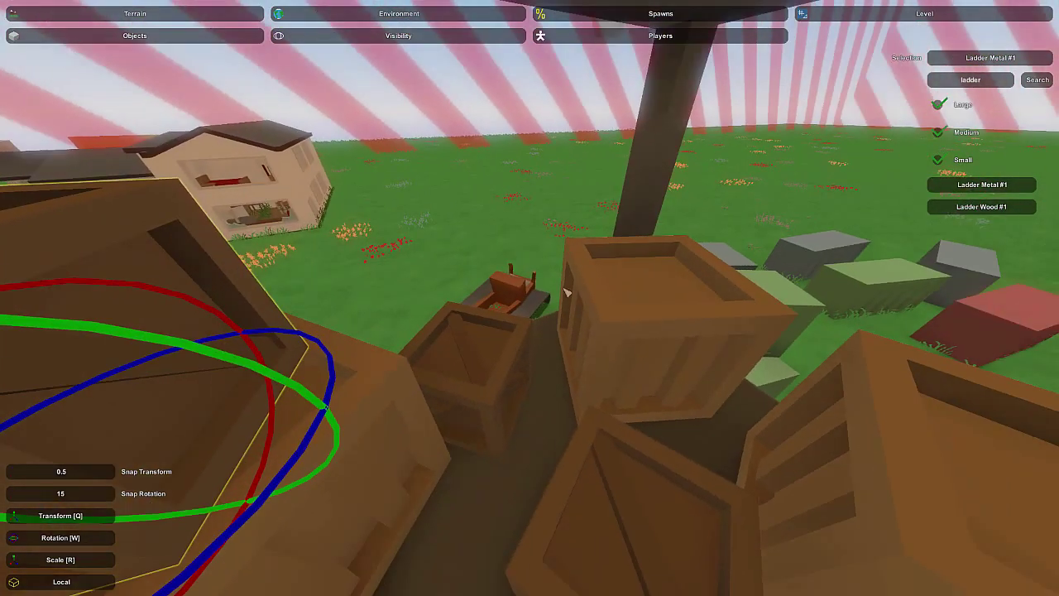
key("e")
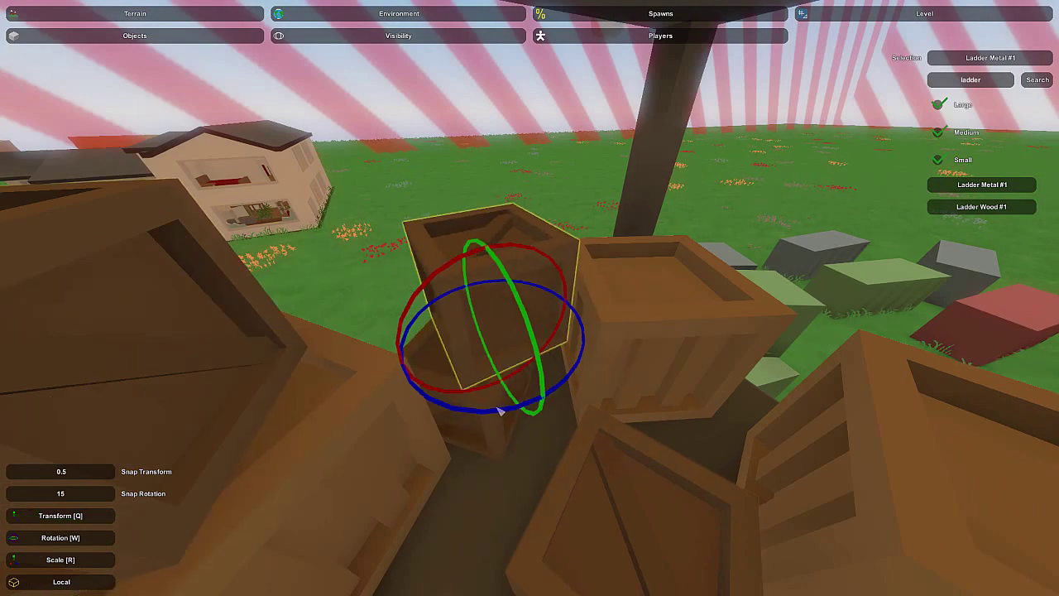
Step: Examine the crate pile and the unfinished building's floors from outside and inside
right_click_drag(477, 347, 463, 323)
key("a")
key("w")
key("d")
key("s")
right_click_drag(529, 298, 531, 364)
key("d")
key("w")
right_click_drag(625, 262, 539, 300)
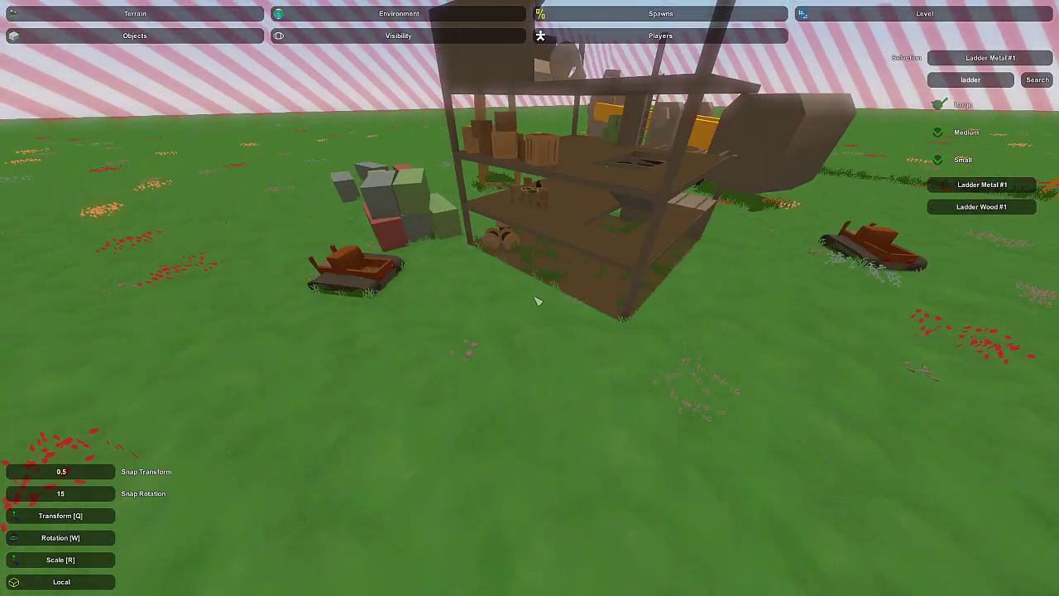
right_click_drag(574, 213, 513, 321)
key("w")
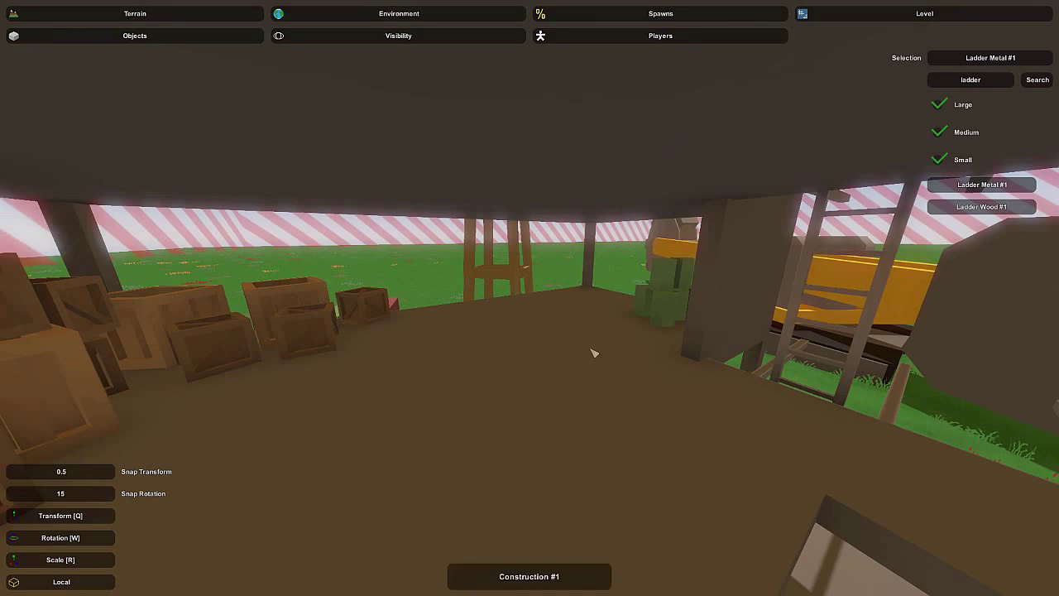
key("s")
right_click_drag(501, 410, 331, 248)
key("w")
key("s")
key("w")
key("s")
key("w")
Step: Place a wooden pallet on the building's ground floor next to the corner pillar
left_click(530, 298)
key("w")
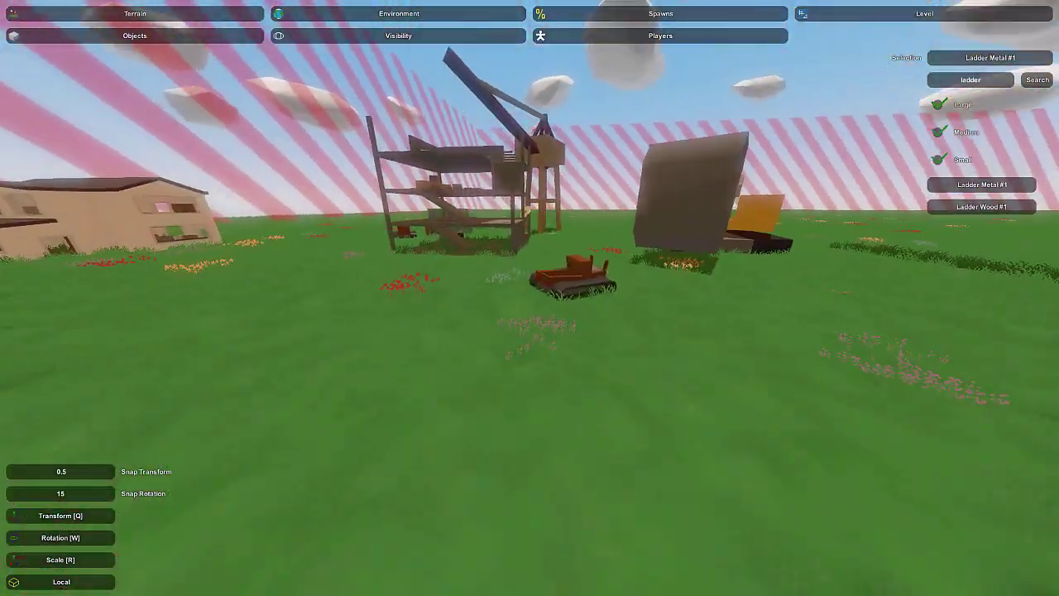
key("w")
mouse_move(529, 298)
right_mouse_down()
mouse_move(538, 248)
mouse_move(530, 265)
mouse_move(563, 268)
mouse_move(464, 289)
mouse_move(484, 269)
mouse_move(532, 301)
right_mouse_up()
key("w")
right_click_drag(511, 311, 543, 305)
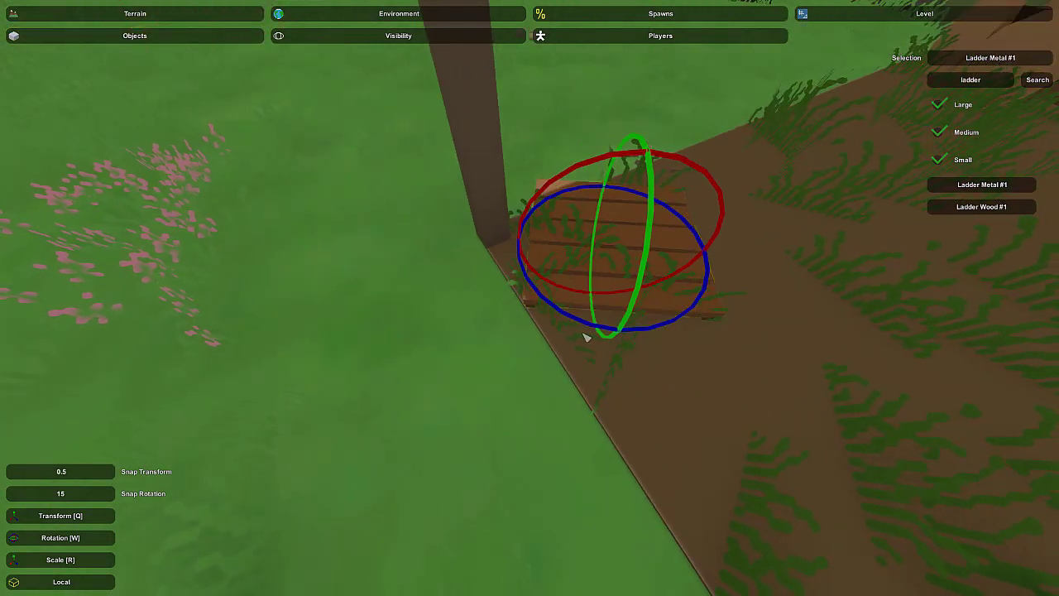
Step: Stack a second wooden pallet on the first and turn it out of line with the one below
mouse_move(530, 298)
right_mouse_down()
mouse_move(556, 232)
mouse_move(529, 248)
mouse_move(550, 257)
mouse_move(536, 282)
right_mouse_up()
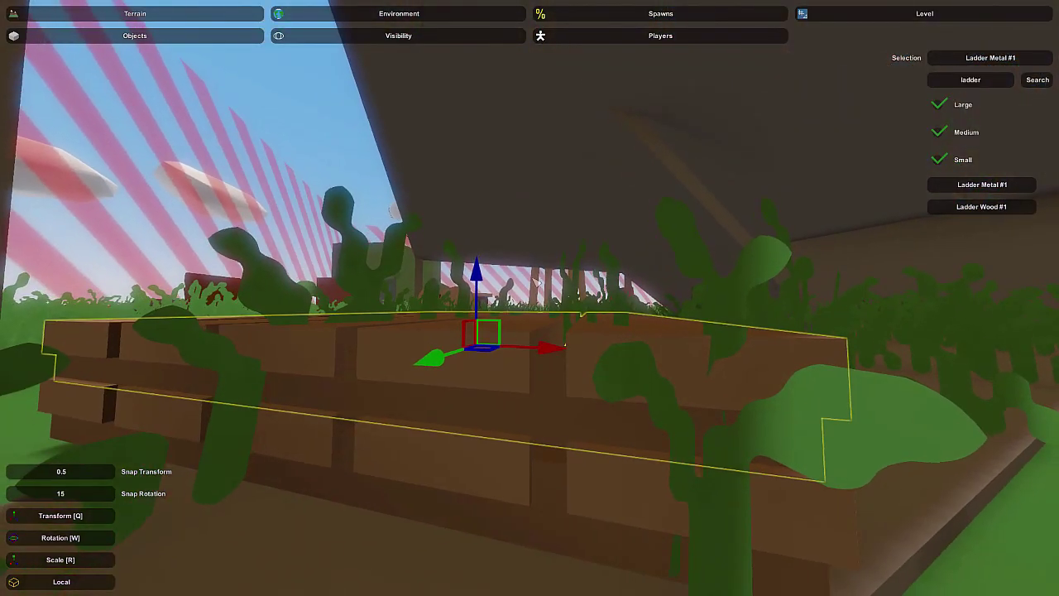
key("w")
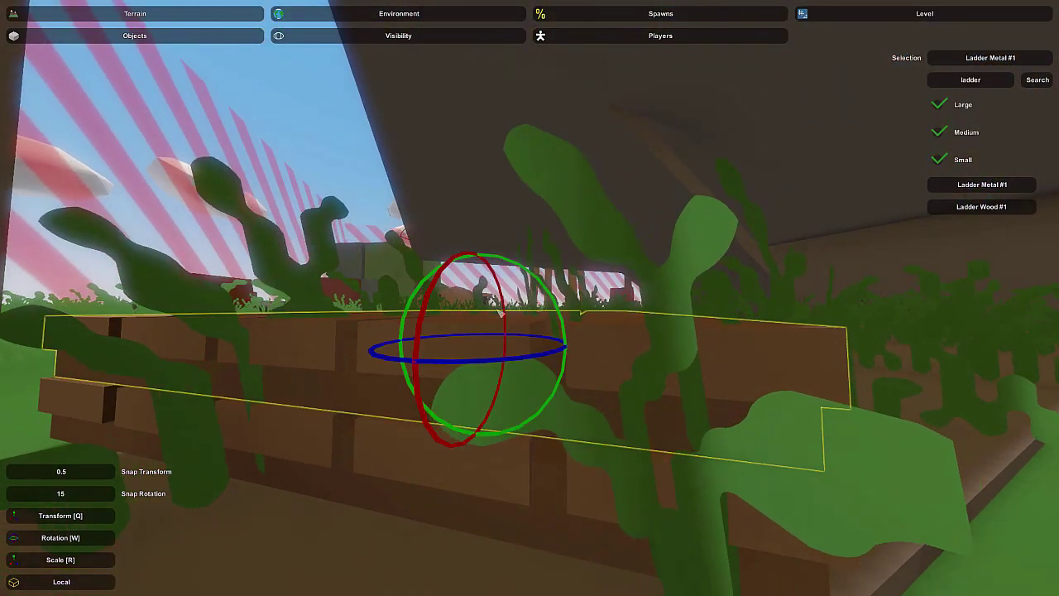
mouse_move(501, 364)
left_mouse_down()
mouse_move(484, 371)
mouse_move(494, 374)
left_mouse_up()
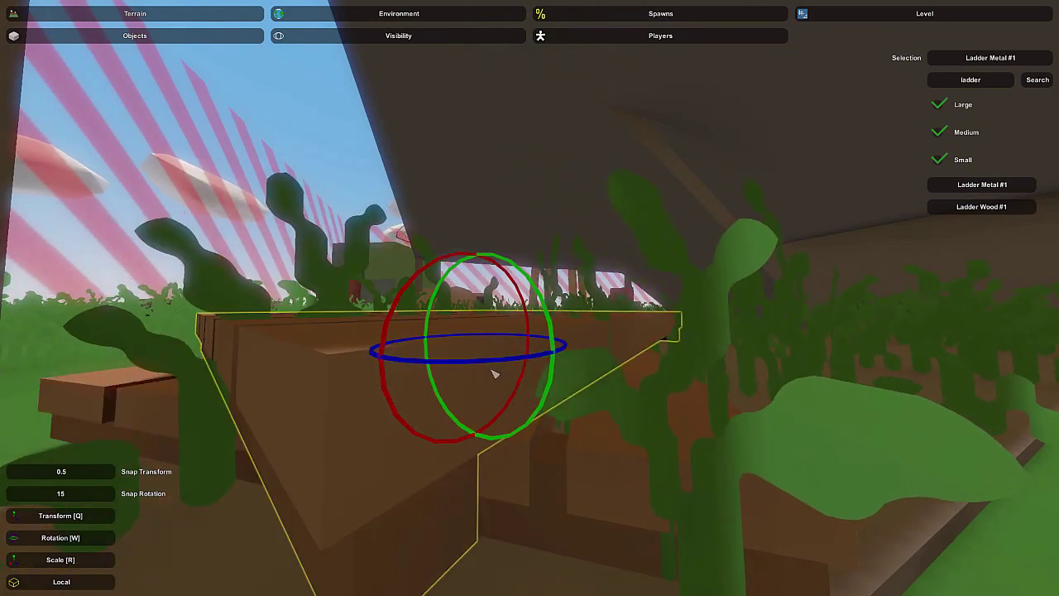
key("q")
Step: Add two more pallets on top of the stack, raising each one and turning it to a different angle
right_click_drag(496, 366, 598, 296)
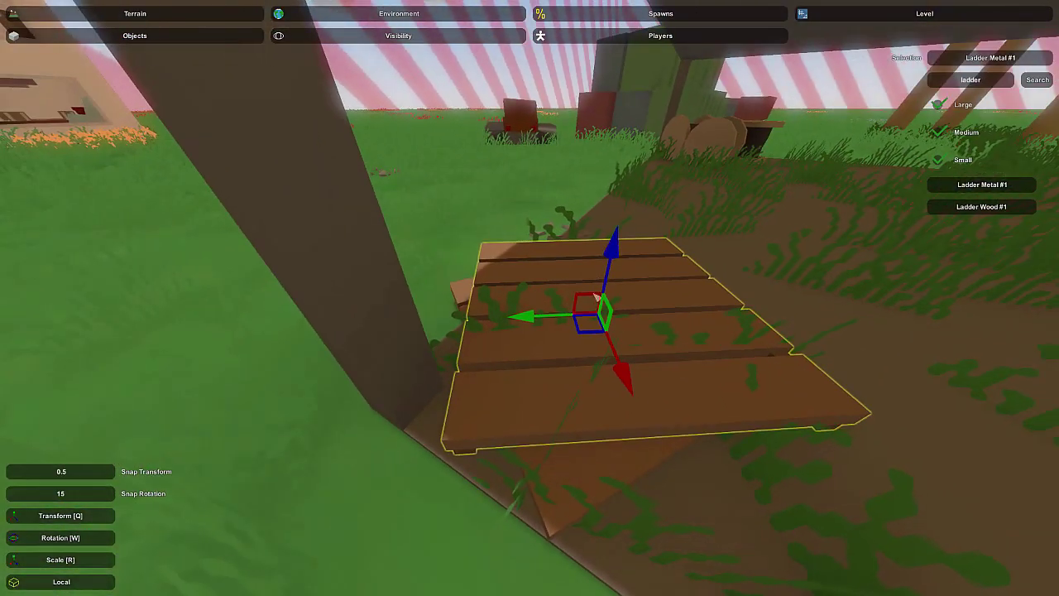
left_click_drag(616, 257, 624, 237)
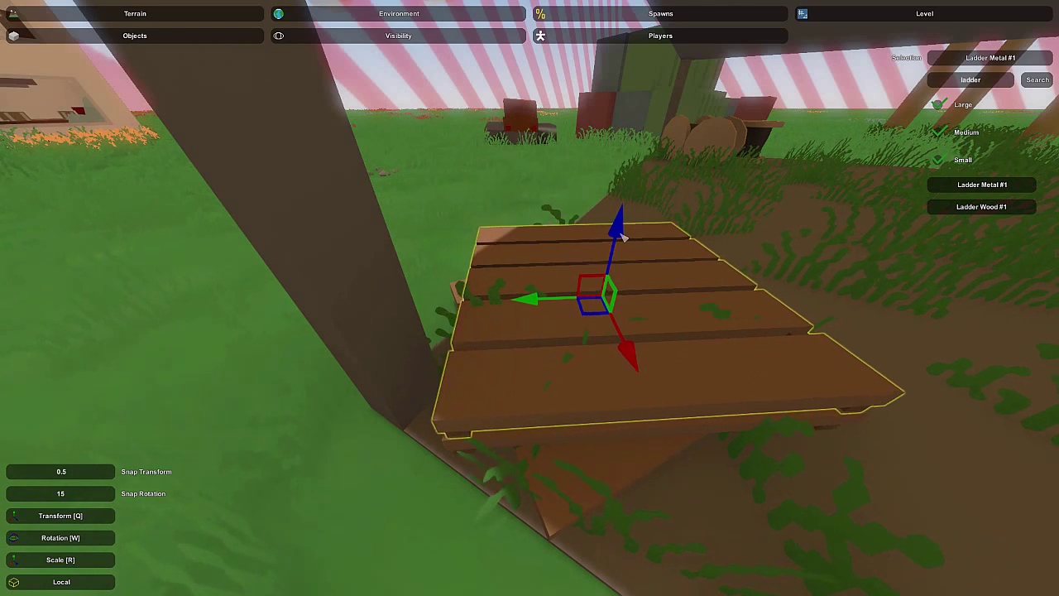
left_click_drag(659, 364, 680, 361)
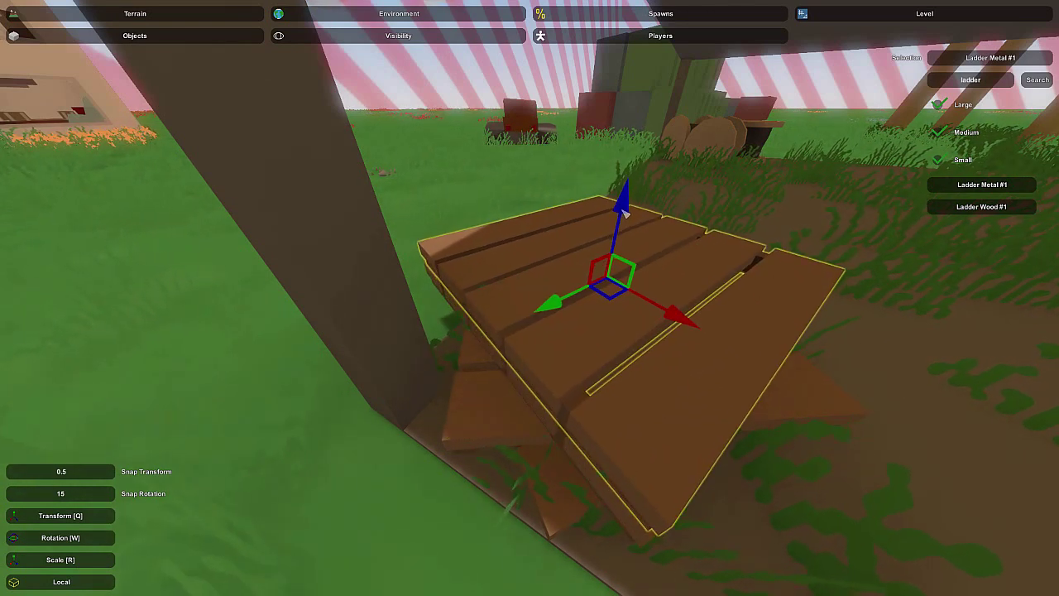
left_click_drag(638, 357, 644, 351)
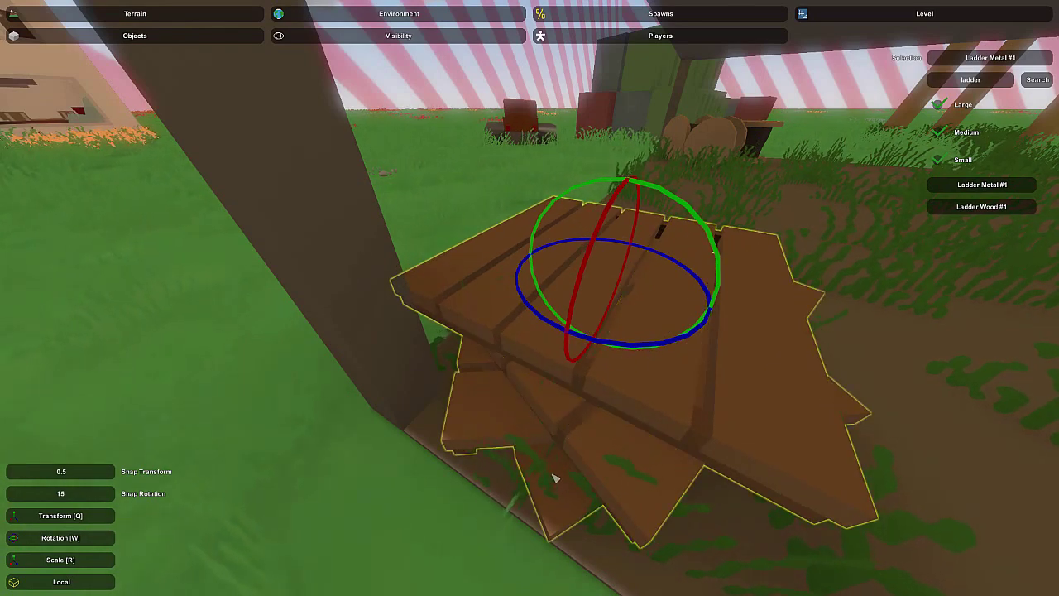
Step: Raise a copy of the whole pallet group onto the stack and turn it for a taller, uneven pile
left_click_drag(629, 213, 653, 101)
mouse_move(654, 101)
right_mouse_down()
mouse_move(656, 116)
mouse_move(612, 91)
mouse_move(662, 103)
right_mouse_up()
right_click_drag(529, 298, 617, 319)
left_click_drag(575, 269, 583, 254)
key("w")
left_click_drag(537, 136, 527, 145)
Step: Examine the pallet stack at the building's corner from several sides
left_click(391, 152)
key("s")
right_click_drag(392, 152, 596, 227)
key("a")
key("Escape")
key("d")
right_click_drag(670, 271, 534, 306)
key("a")
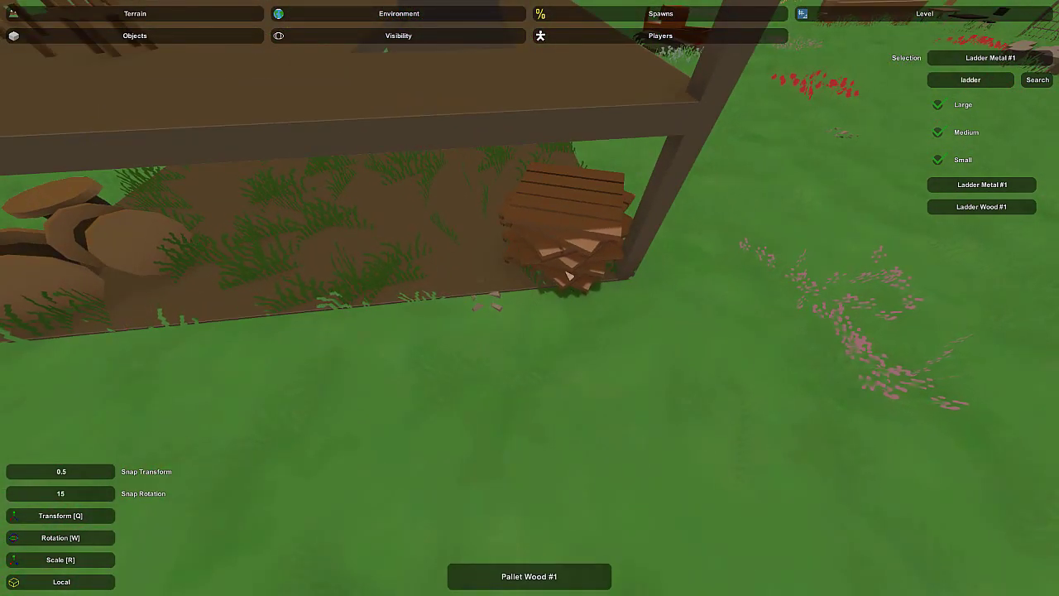
key("w")
right_click_drag(546, 250, 554, 207)
key("s")
right_click_drag(554, 273, 533, 304)
key("w")
Step: Place another wooden pallet on the ground beside the building's diagonal beam and turn it to a new angle
left_click(430, 240)
key("w")
right_click_drag(431, 240, 323, 224)
right_click_drag(530, 298, 724, 396)
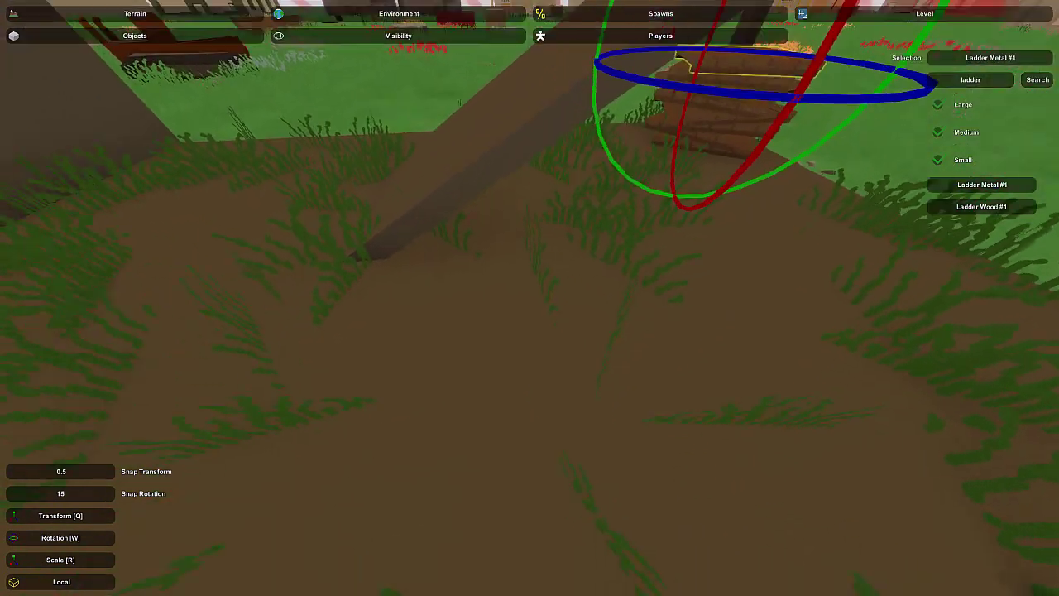
left_click_drag(550, 306, 556, 349)
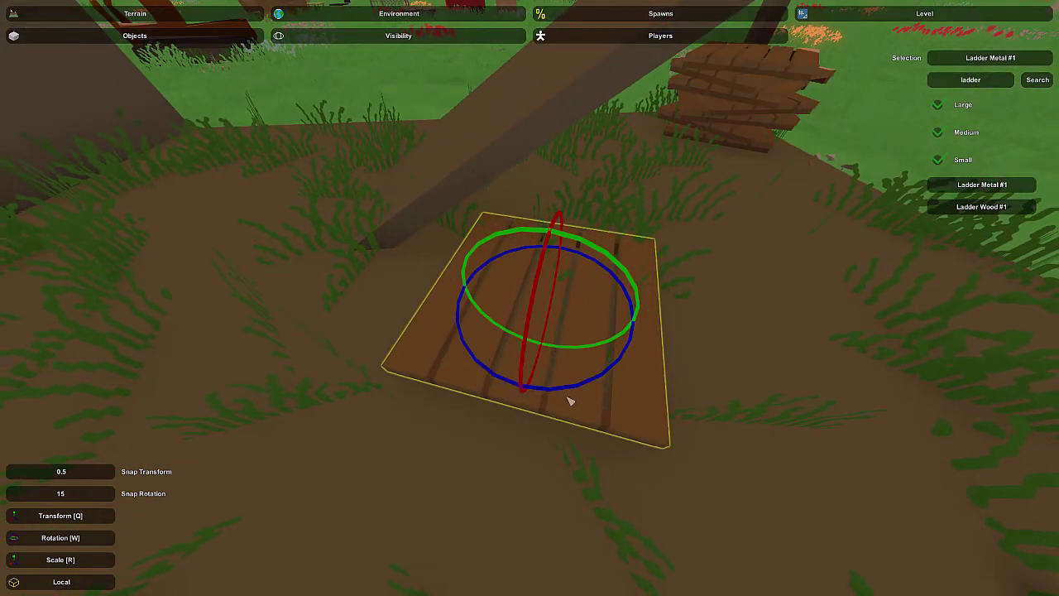
left_click_drag(559, 392, 583, 390)
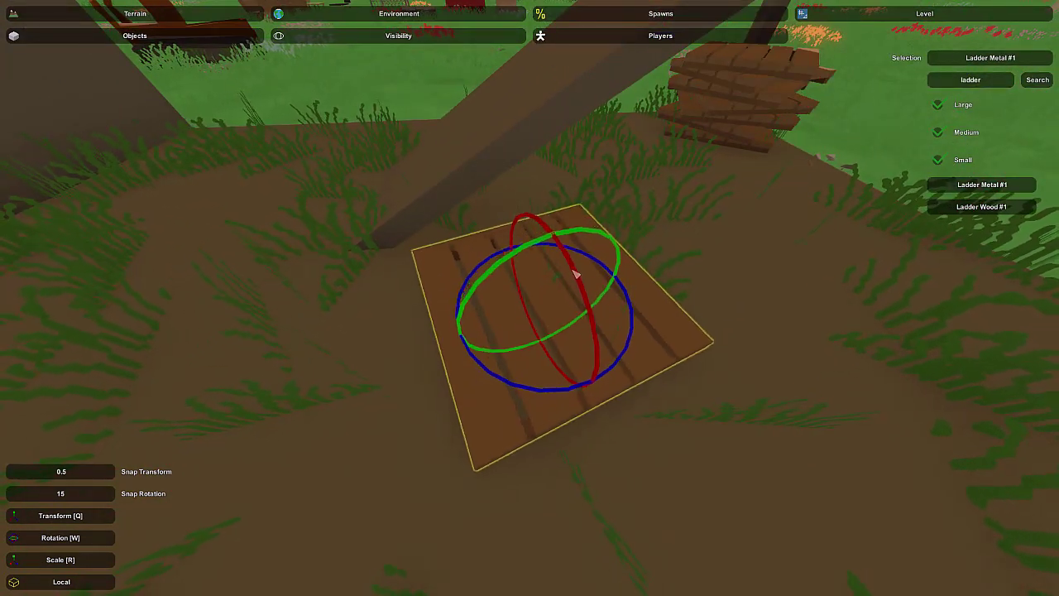
Step: Tilt the wooden pallet upright and shift it so it leans against the building's diagonal beam
left_click_drag(575, 273, 591, 294)
key("q")
right_click_drag(607, 315, 534, 304)
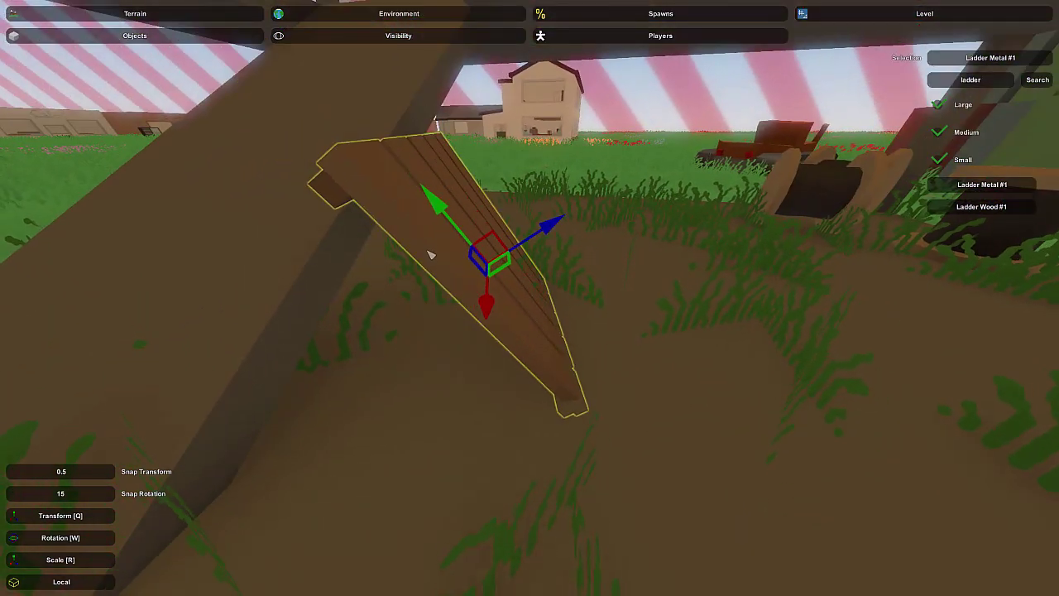
key("a")
right_click_drag(418, 255, 517, 293)
key("d")
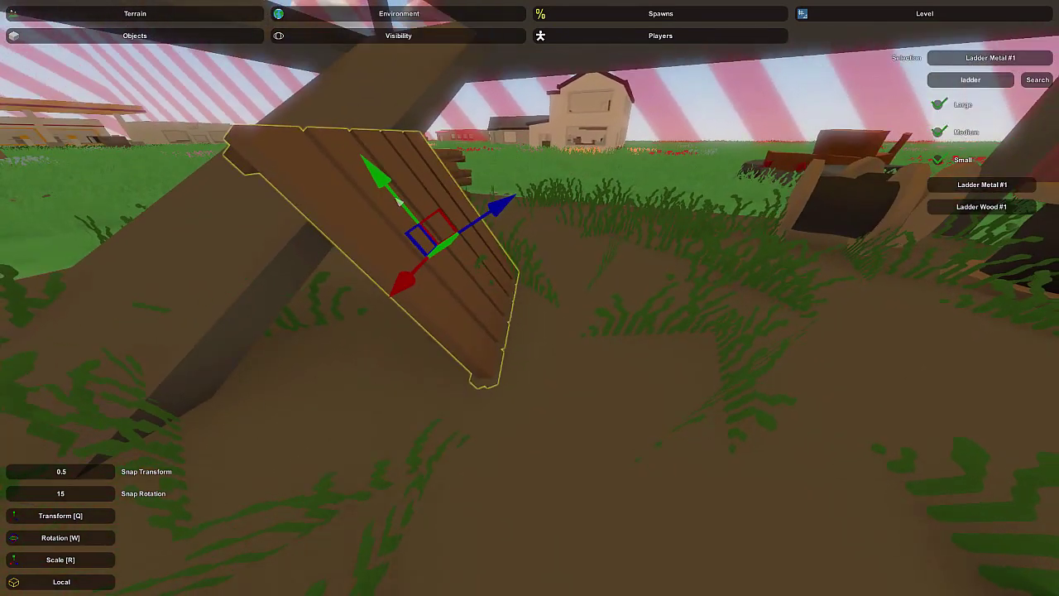
left_click_drag(398, 201, 387, 184)
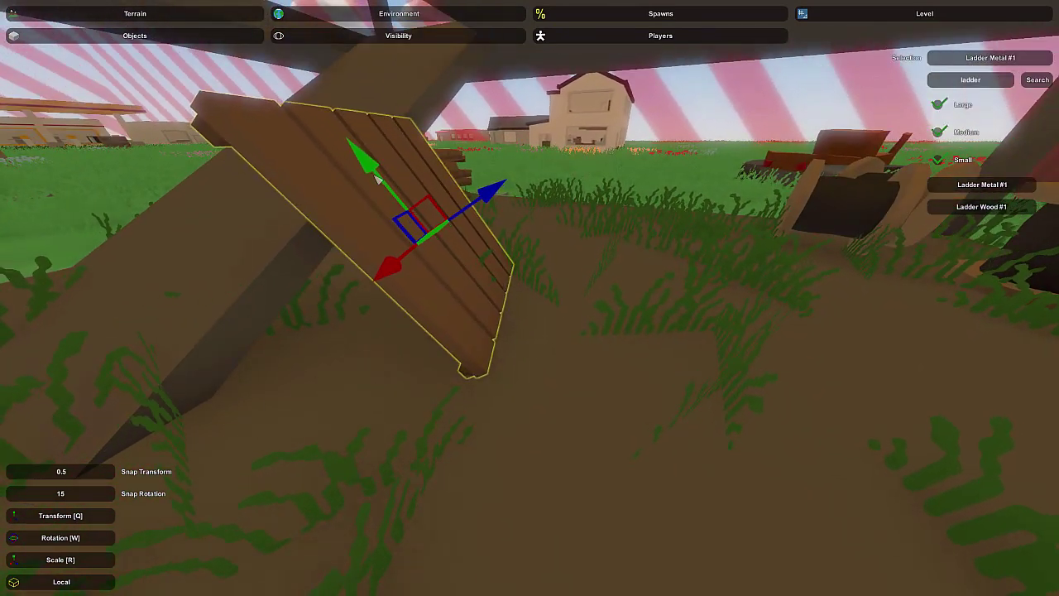
Step: Check the leaning pallet from the opposite side and fine-tune its position against the diagonal beam
left_click(350, 203)
key("w")
right_click_drag(350, 204, 530, 298)
key("s")
left_click(488, 279)
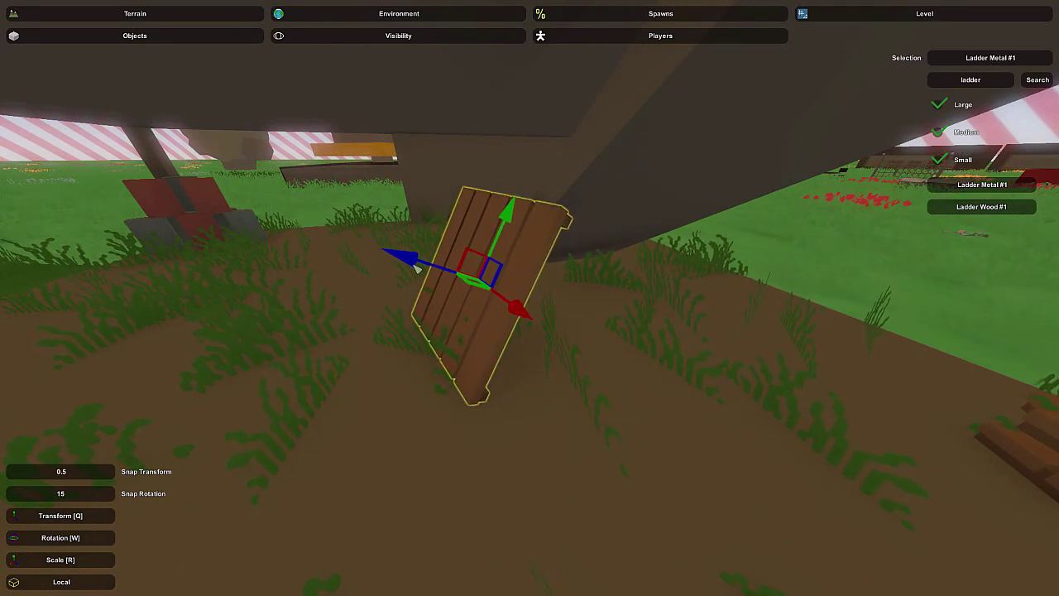
left_click(510, 226)
right_click_drag(529, 298, 534, 303)
Step: Place a copy of the square brick stack beside the first on the concrete platform and turn it to a different angle
left_click(615, 278)
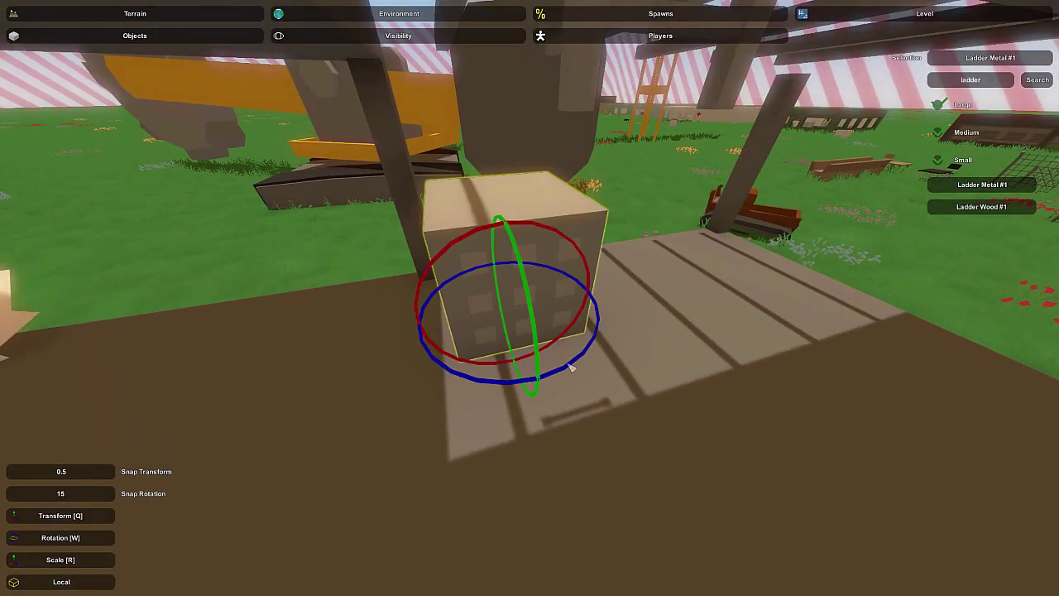
key("q")
right_click_drag(559, 377, 548, 317)
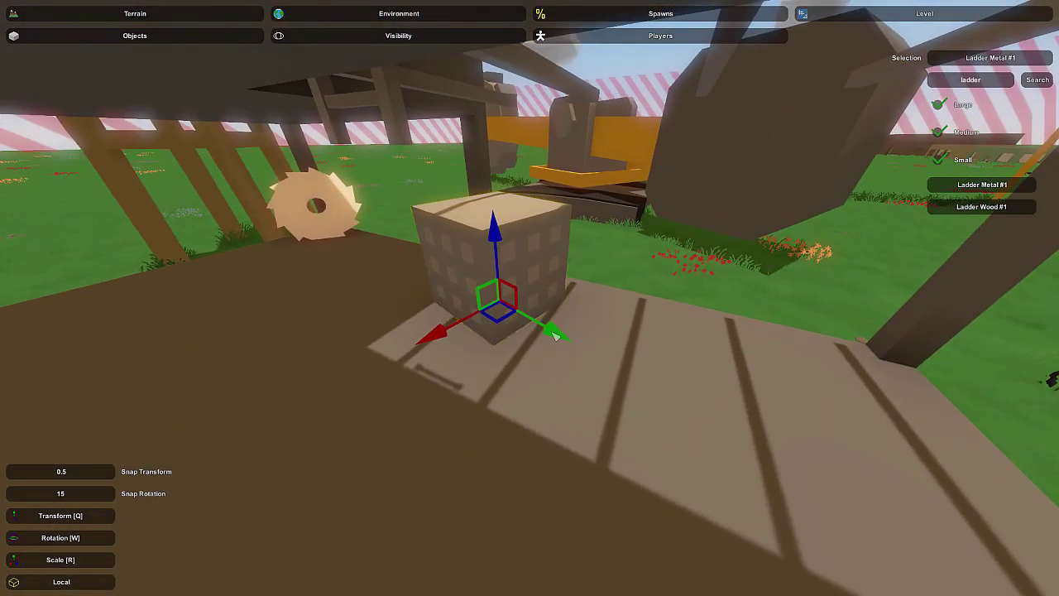
left_click_drag(555, 333, 617, 379)
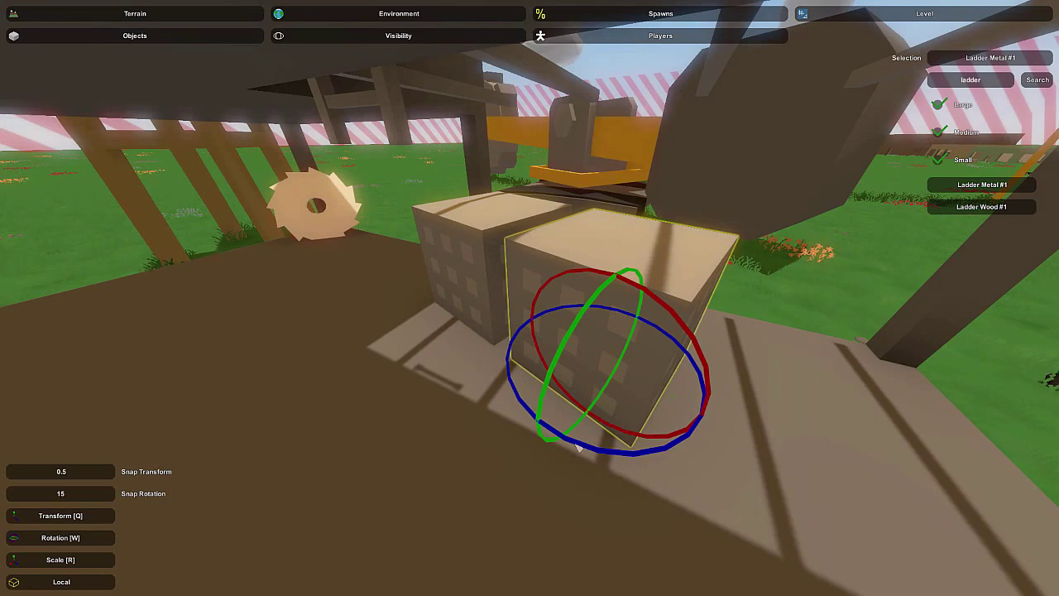
left_click_drag(577, 447, 592, 410)
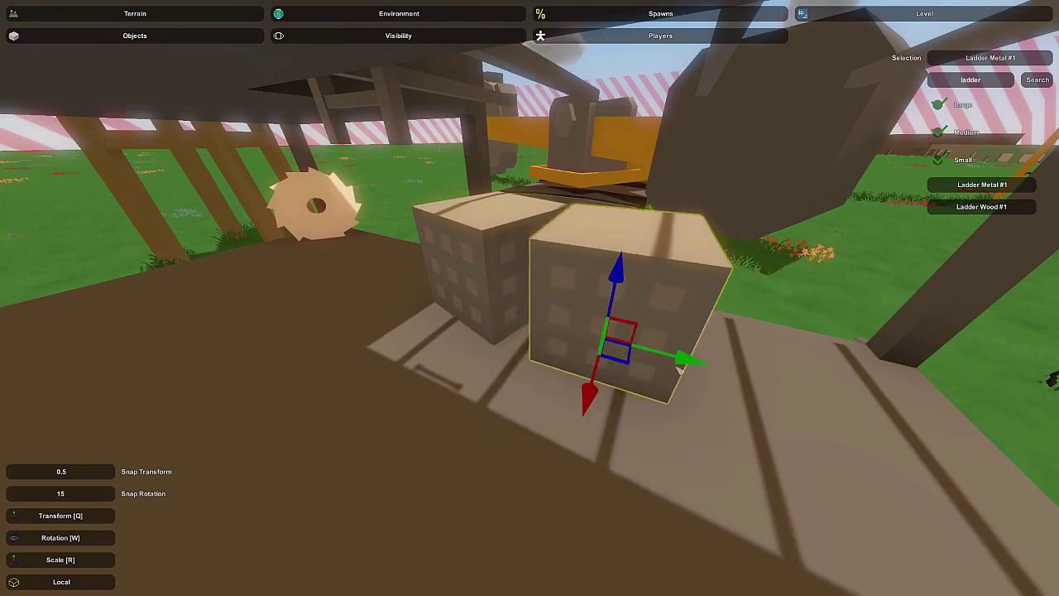
left_click_drag(679, 370, 717, 375)
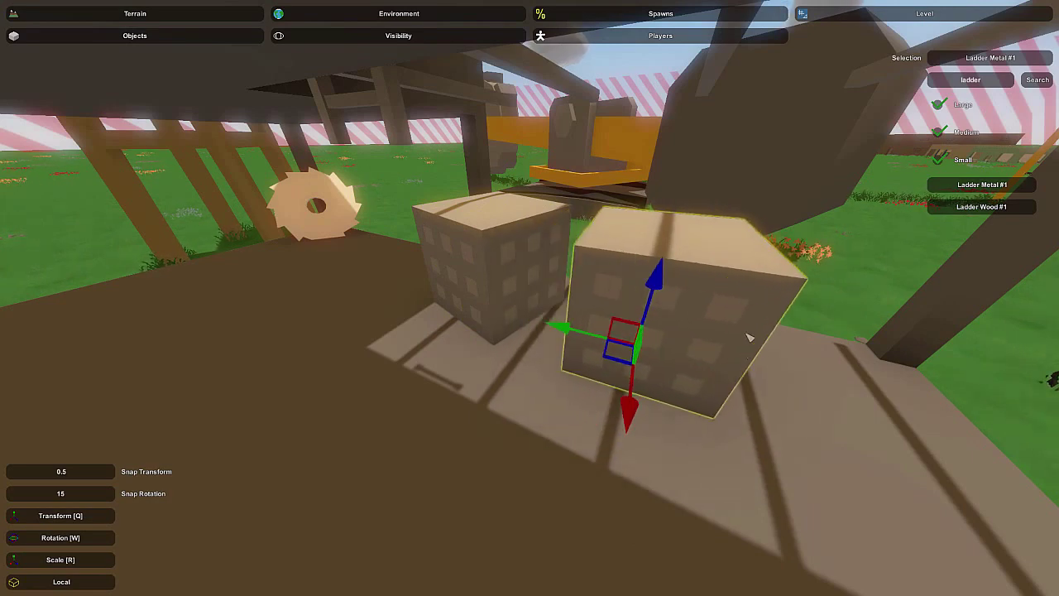
Step: Add a third brick stack at the free end of the platform and turn it slightly to vary the row
right_click_drag(529, 297, 534, 305)
left_click_drag(504, 305, 611, 393)
left_click(599, 426)
left_click(624, 369)
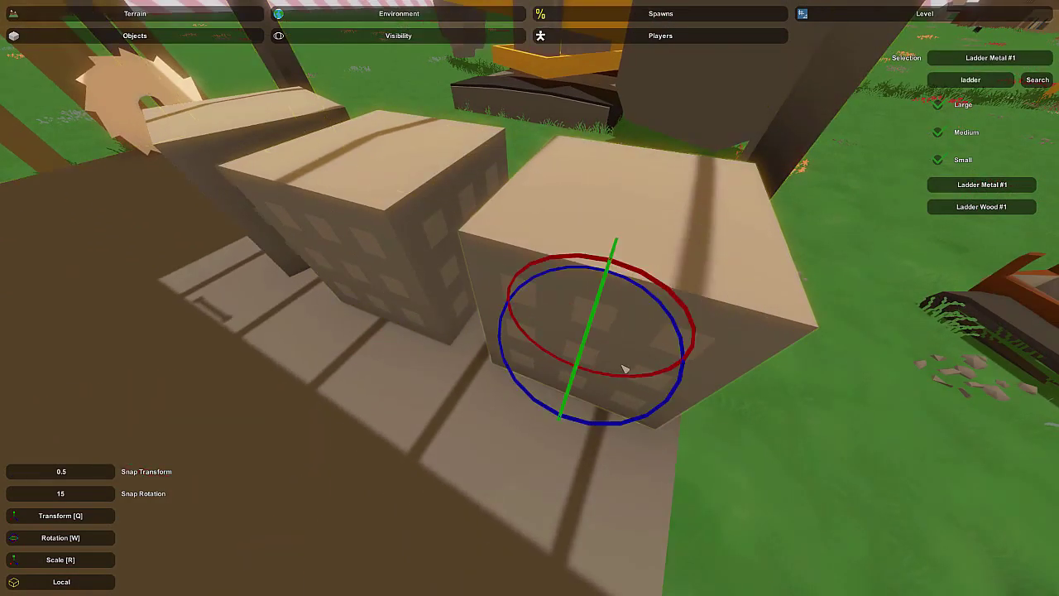
left_click(712, 338)
key("s")
right_click_drag(711, 338, 530, 298)
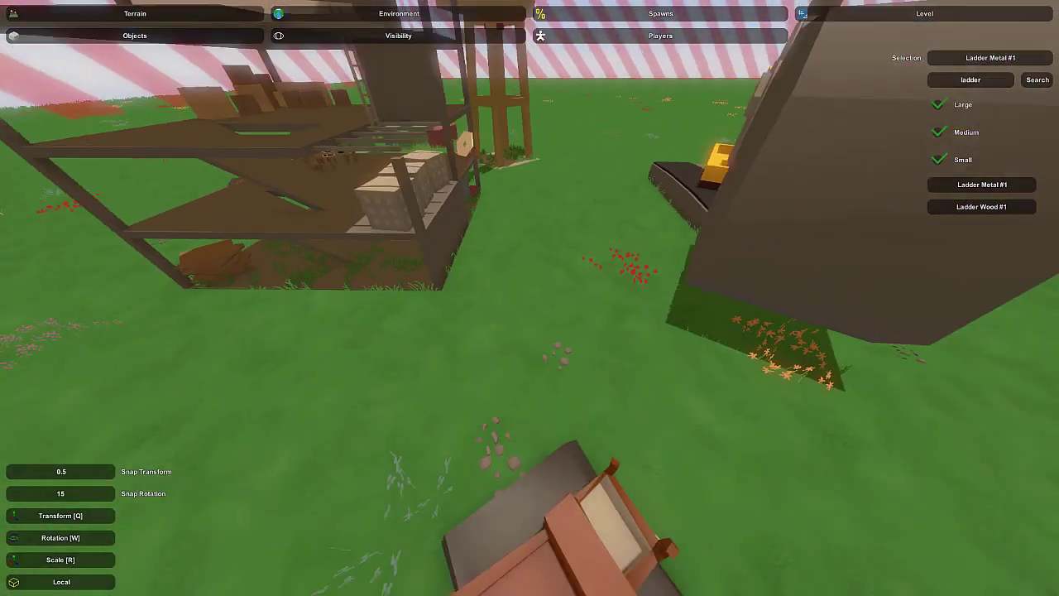
Step: Place a red dumpster on the grass against the building's wall, below the row of brick stacks
key("Escape")
left_click(552, 242)
key("Escape")
right_click_drag(552, 242, 523, 309)
key("w")
key("s")
key("d")
key("w")
left_click(536, 300)
key("w")
key("w")
key("a")
key("w")
key("w")
key("d")
key("w")
key("s")
key("d")
key("a")
key("a")
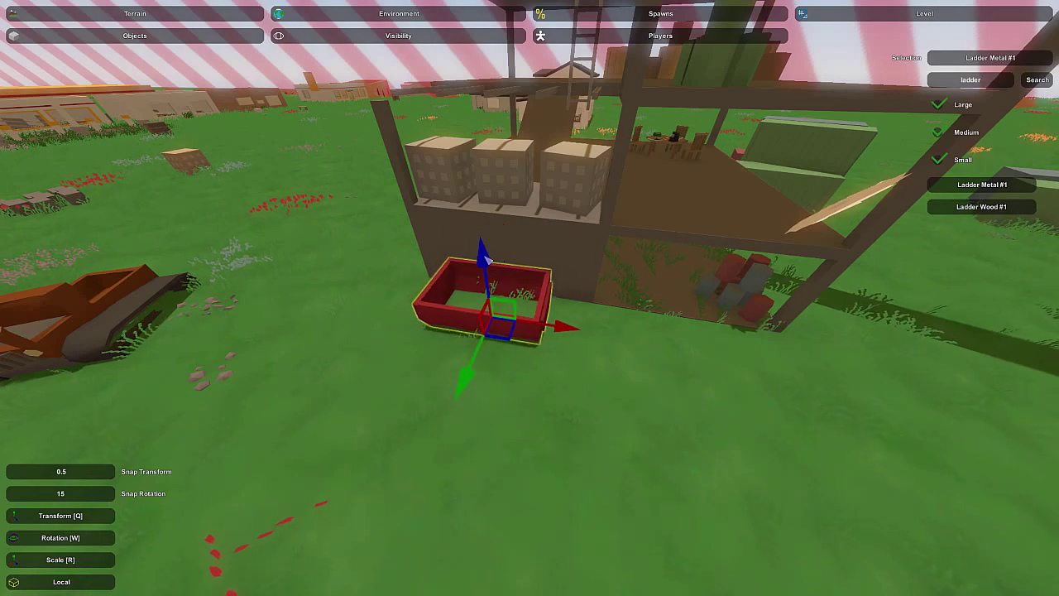
key("w")
right_click_drag(529, 298, 488, 343)
key("Escape")
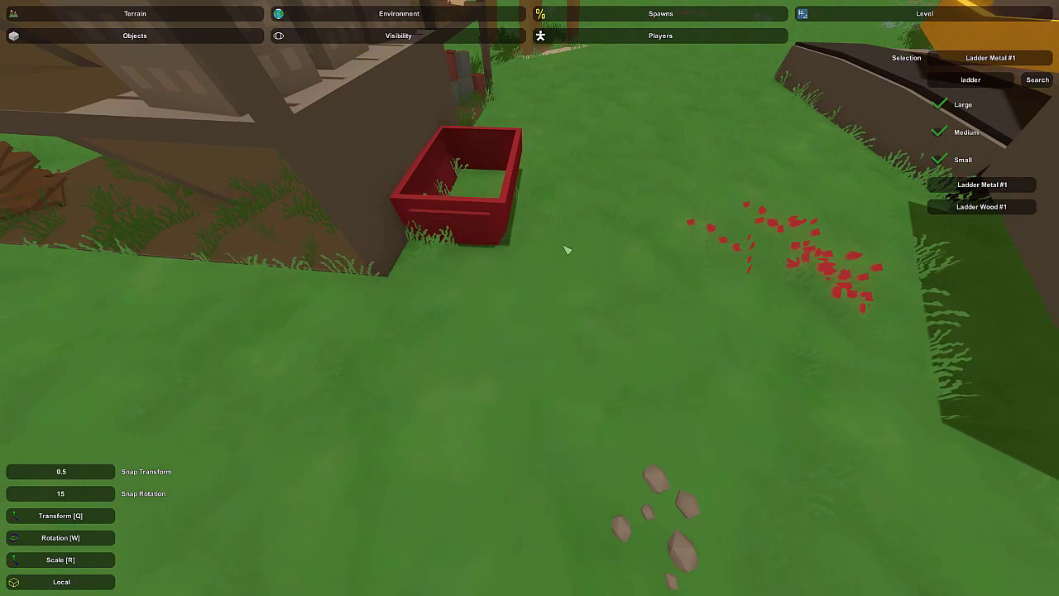
Step: Search the object list for "garbage" and choose Garbage #1
key("w")
right_click_drag(567, 250, 339, 223)
key("d")
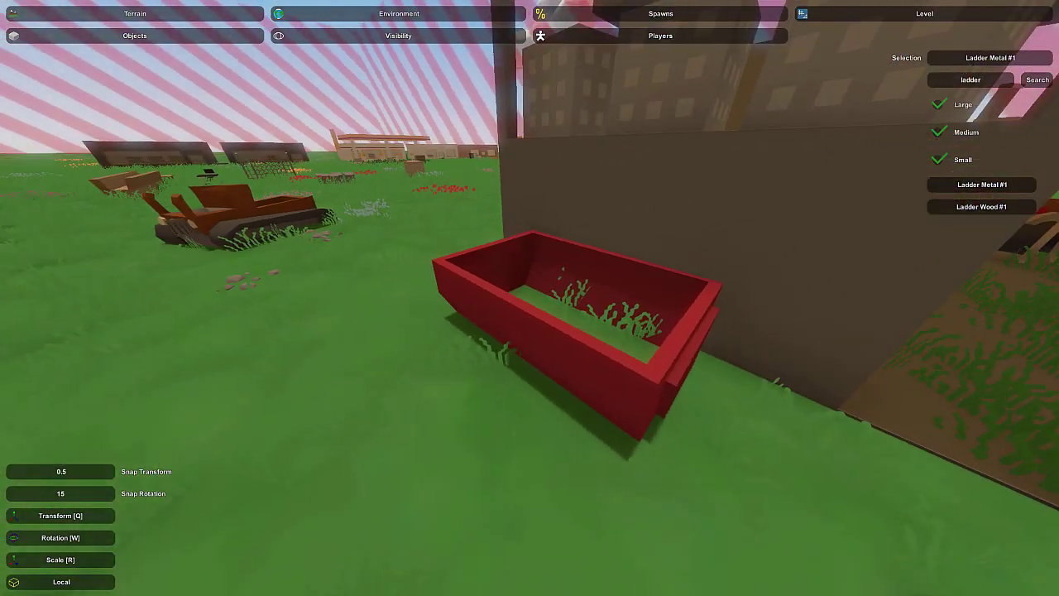
right_click_drag(585, 336, 658, 234)
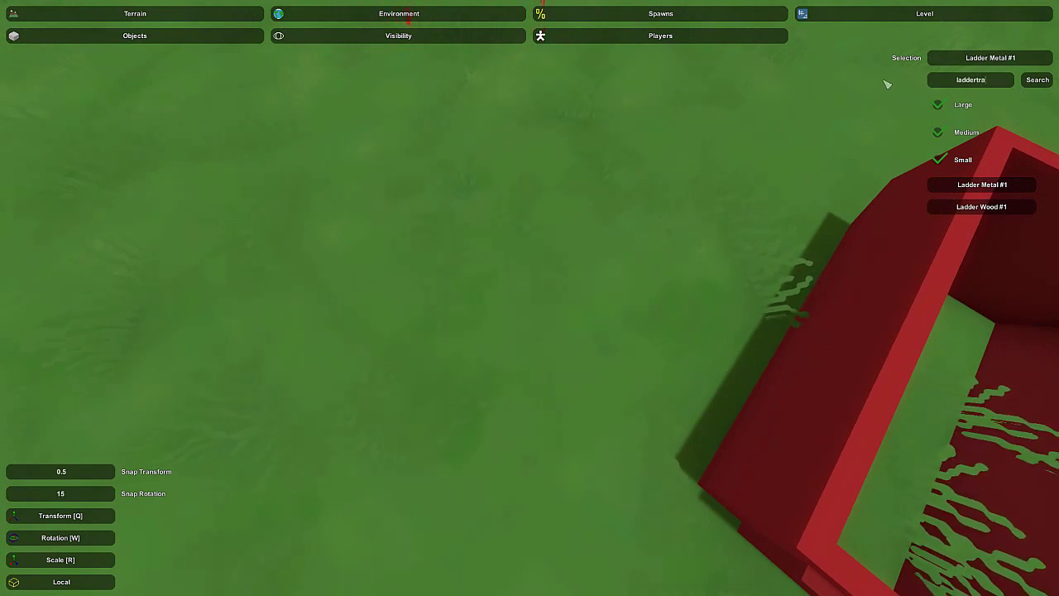
type("sh")
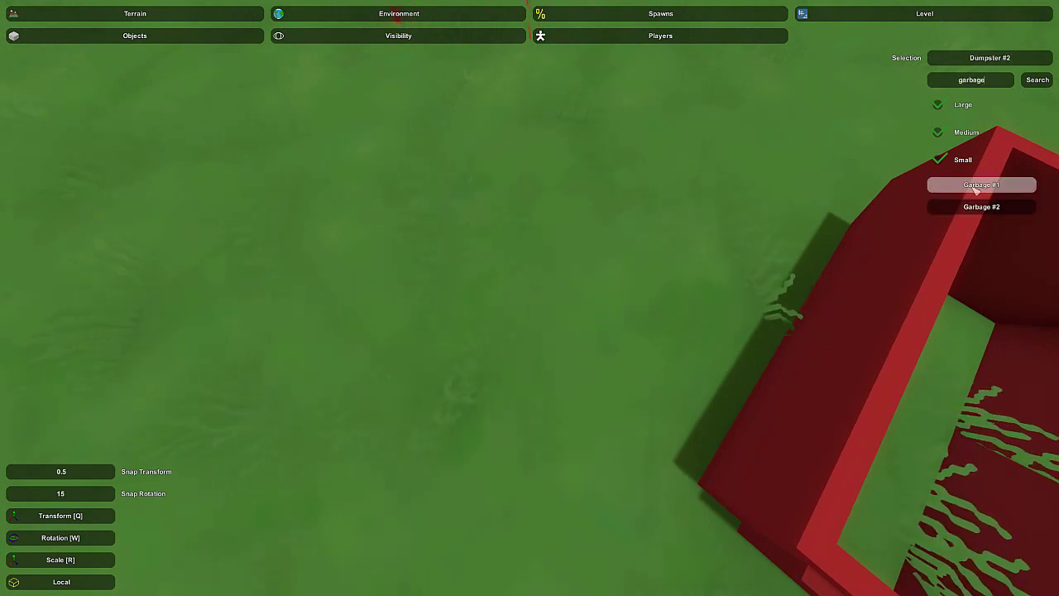
left_click(962, 182)
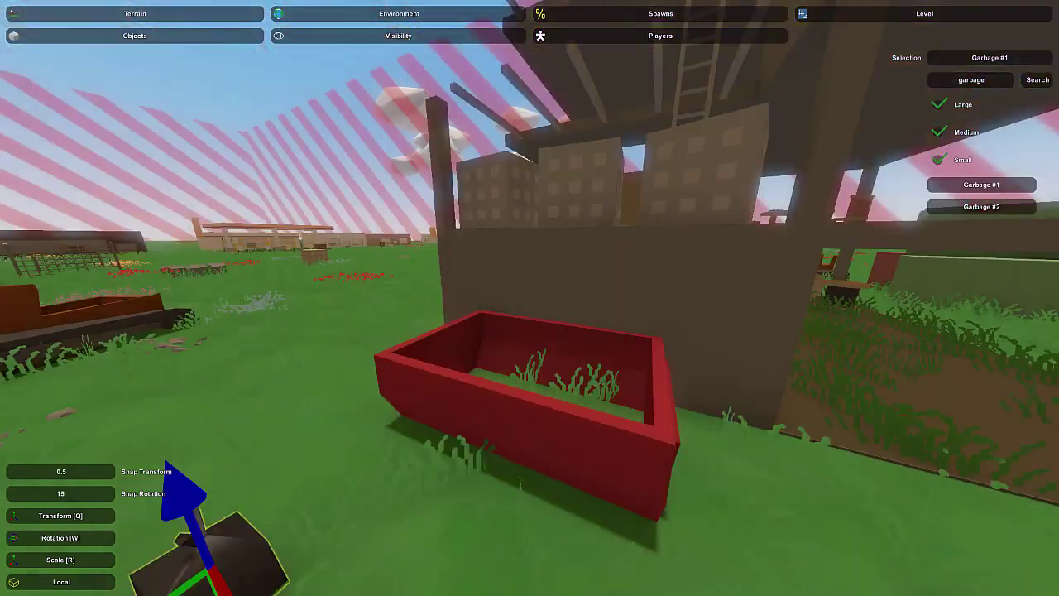
Step: Place a black garbage bag inside the dumpster near its far end
key("w")
right_click_drag(529, 298, 464, 306)
key("e")
key("w")
key("d")
left_click_drag(641, 302, 658, 312)
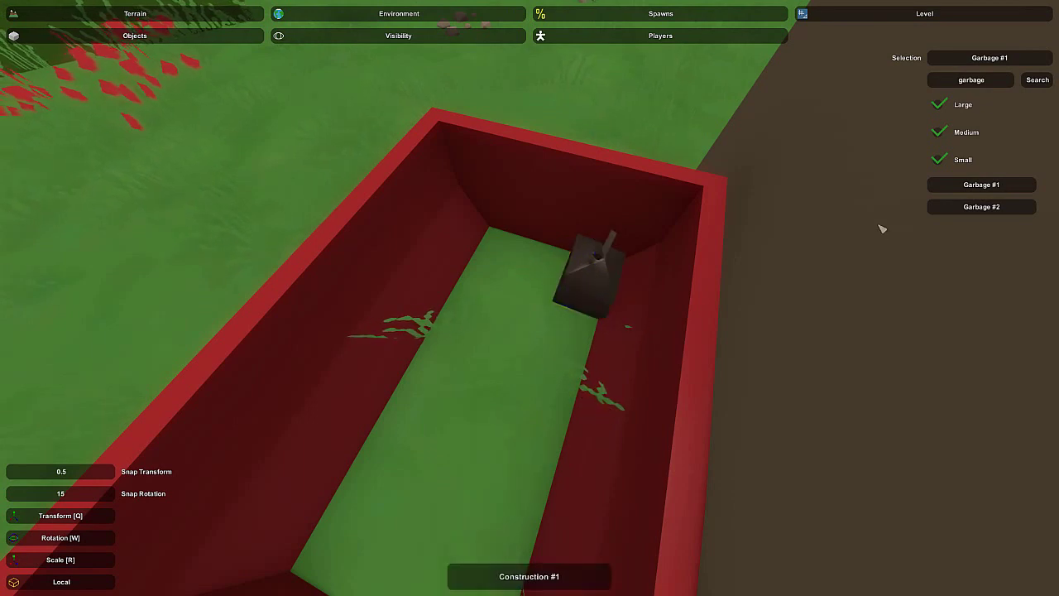
Step: Place two orange Garbage #2 bags in the dumpster and turn the second one toward the side next to the building
left_click(981, 207)
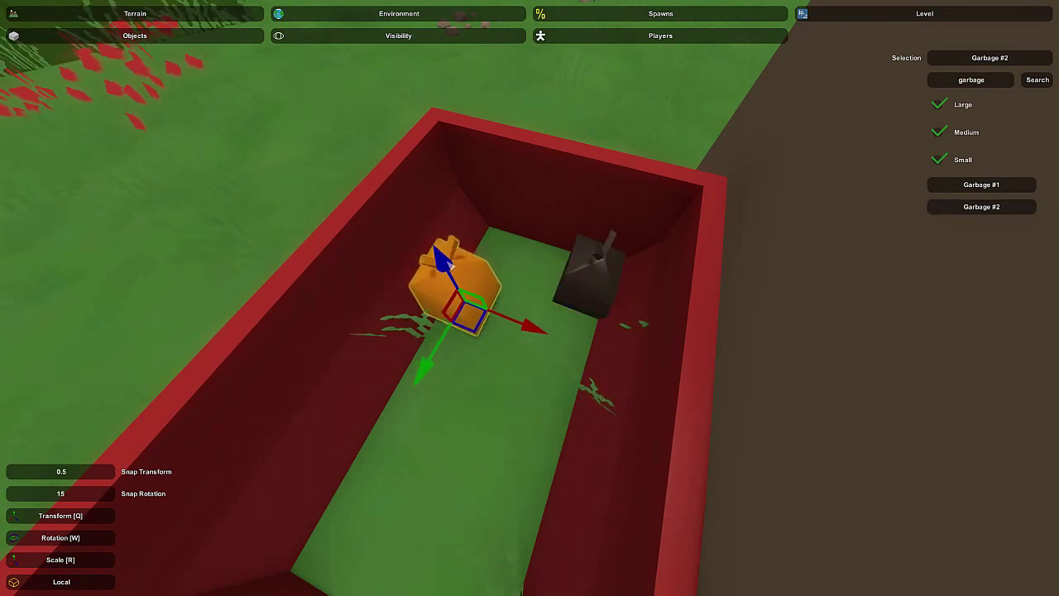
key("e")
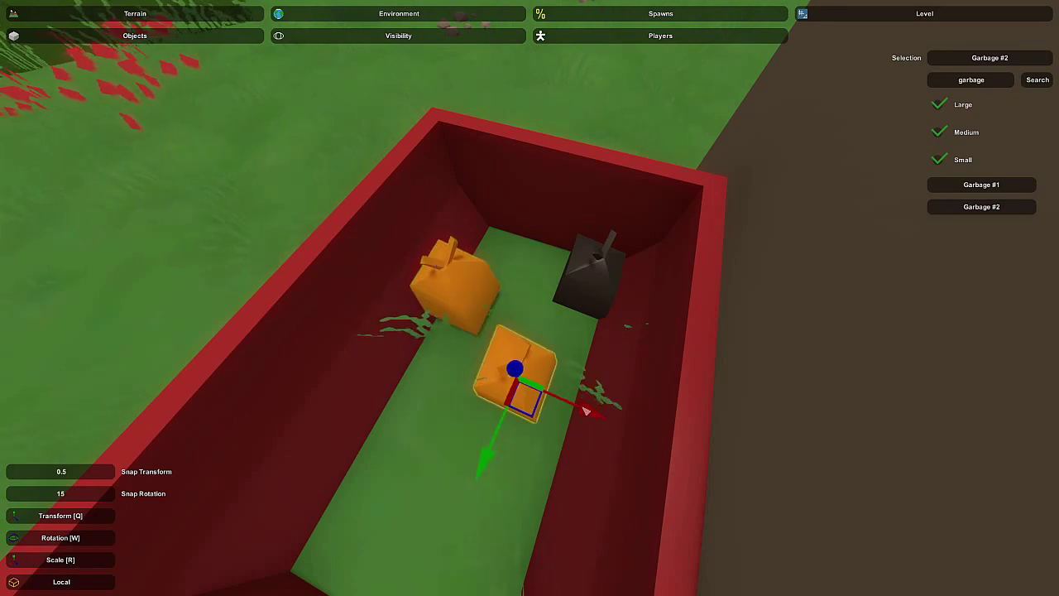
mouse_move(584, 410)
left_mouse_down()
mouse_move(617, 429)
mouse_move(597, 403)
left_mouse_up()
key("w")
left_click_drag(590, 447, 601, 439)
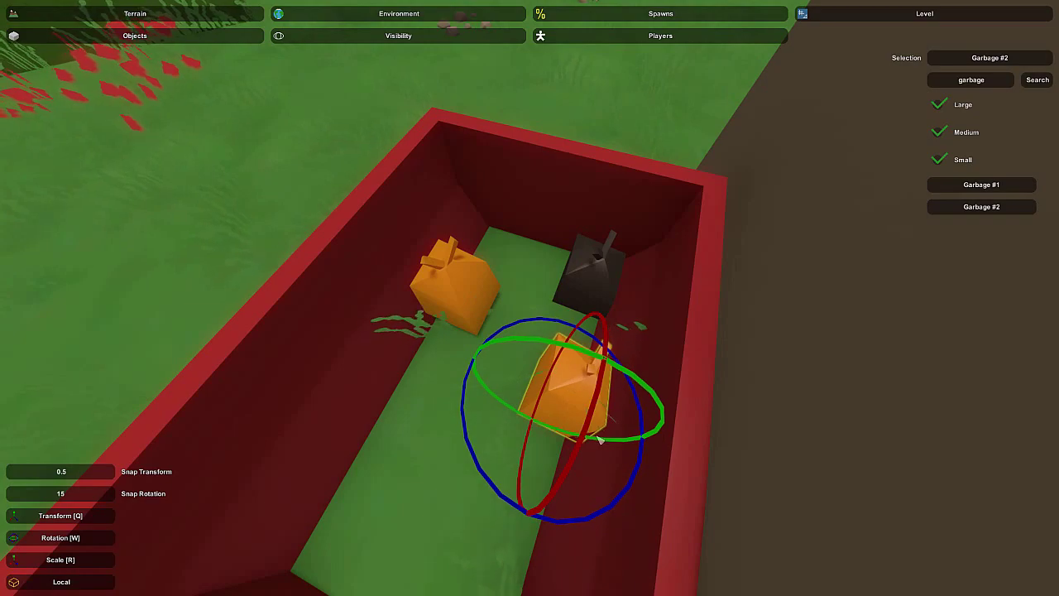
Step: Add a copy of the black garbage bag between the orange bags and the first black bag, turned to a new angle
left_click(570, 296)
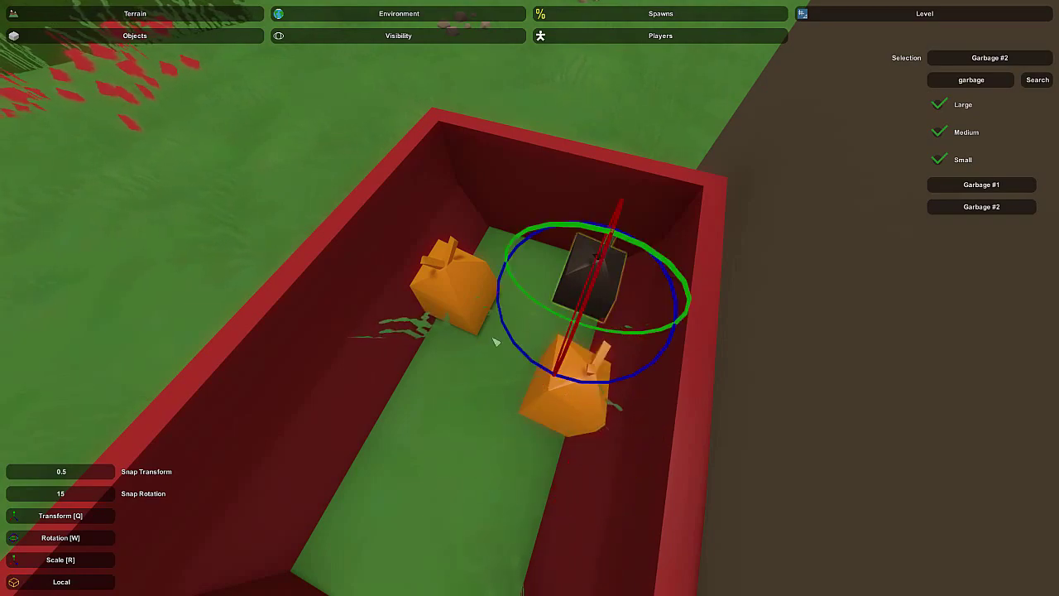
key("e")
key("d")
right_click_drag(416, 406, 182, 364)
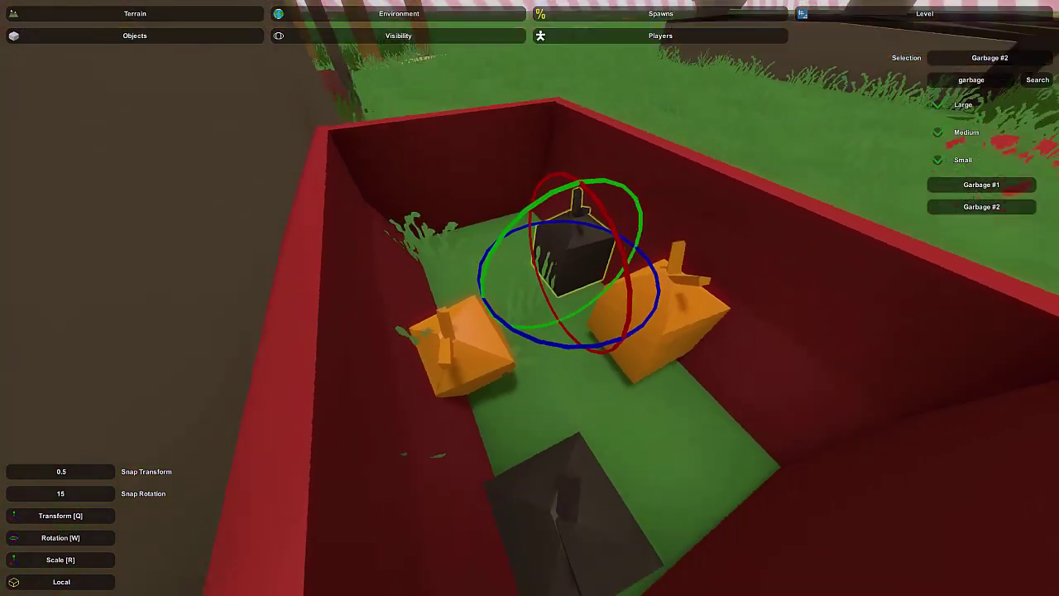
right_click_drag(530, 314, 548, 338)
key("e")
left_click_drag(589, 291, 596, 295)
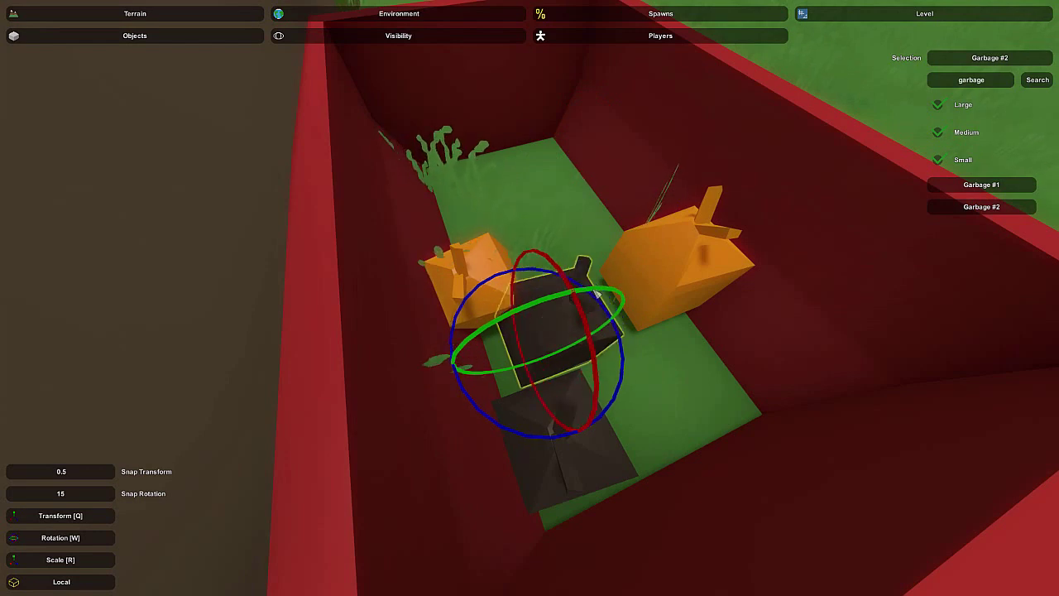
key("q")
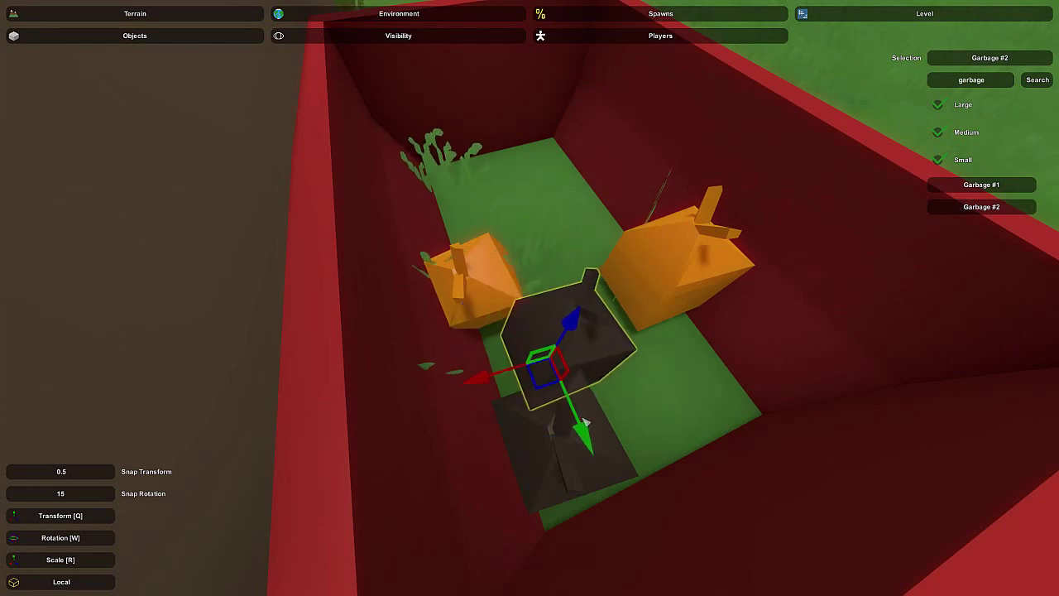
Step: Add a third black bag tipped on its side and move it against the dumpster's outer wall beside the orange bag
key("e")
key("w")
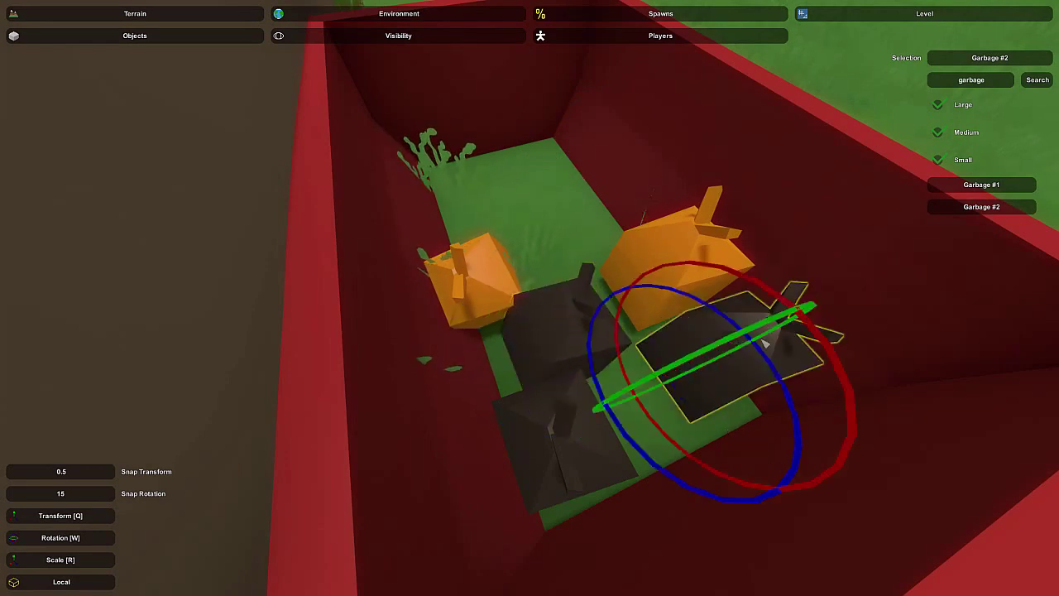
left_click_drag(815, 335, 815, 353)
key("q")
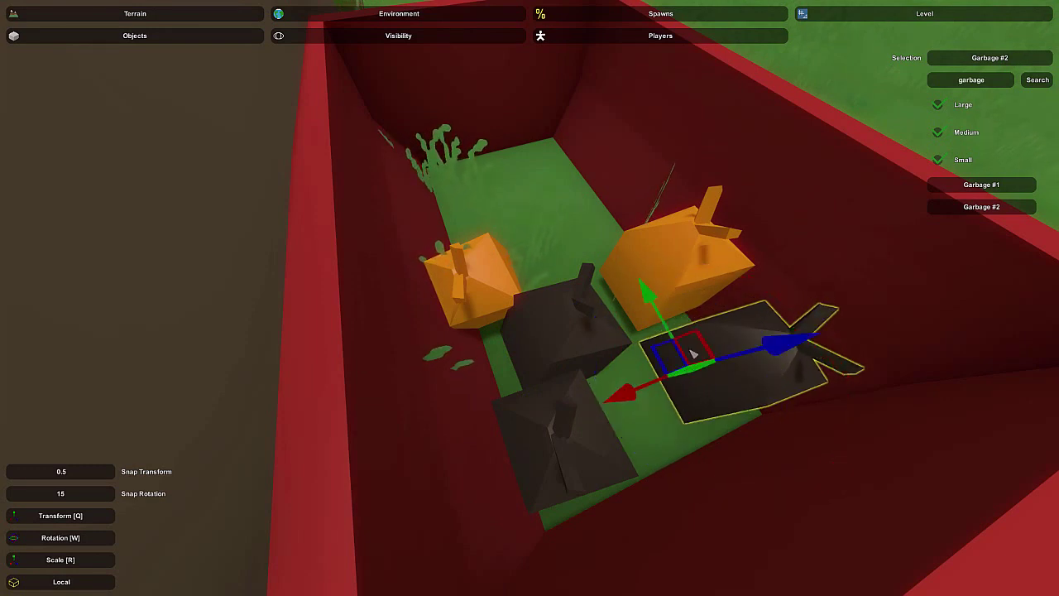
left_click_drag(647, 307, 632, 277)
left_click_drag(769, 313, 785, 305)
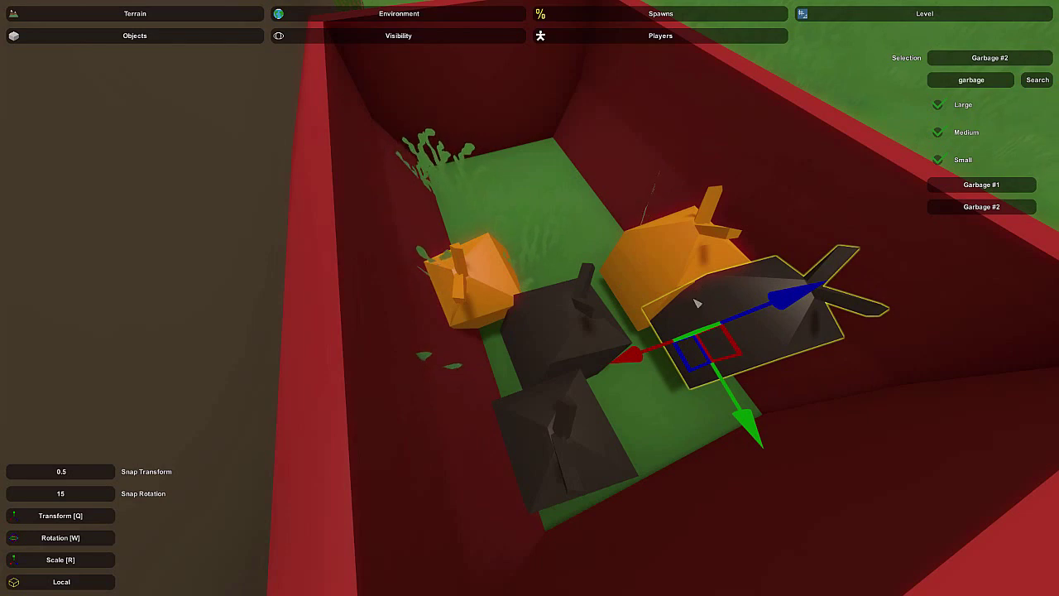
Step: Add a fourth black bag in the remaining gap at the dumpster's end and rotate it upright
key("e")
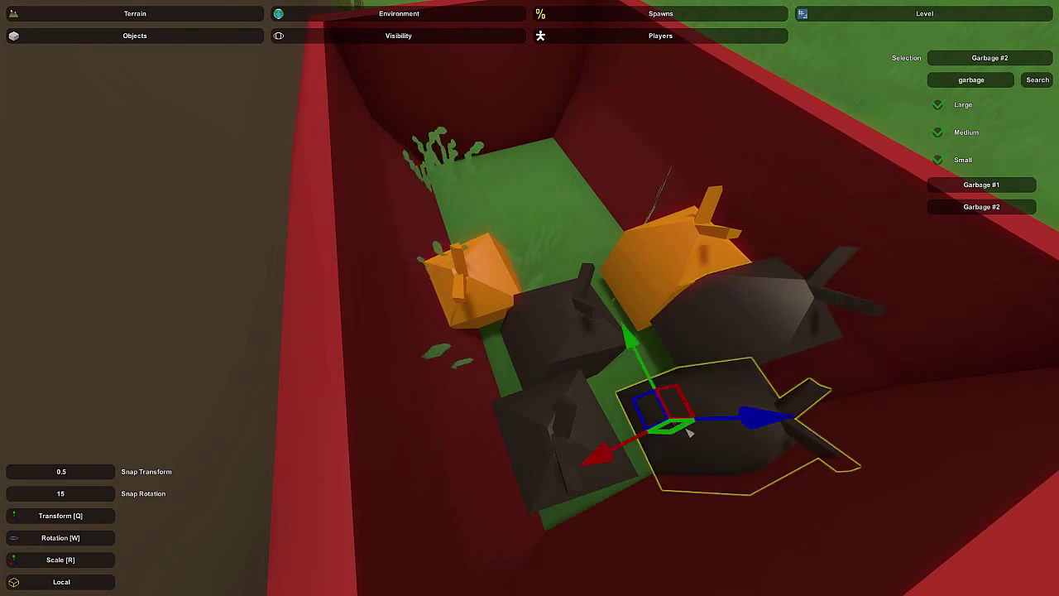
key("w")
left_click_drag(728, 375, 680, 387)
left_click(687, 418)
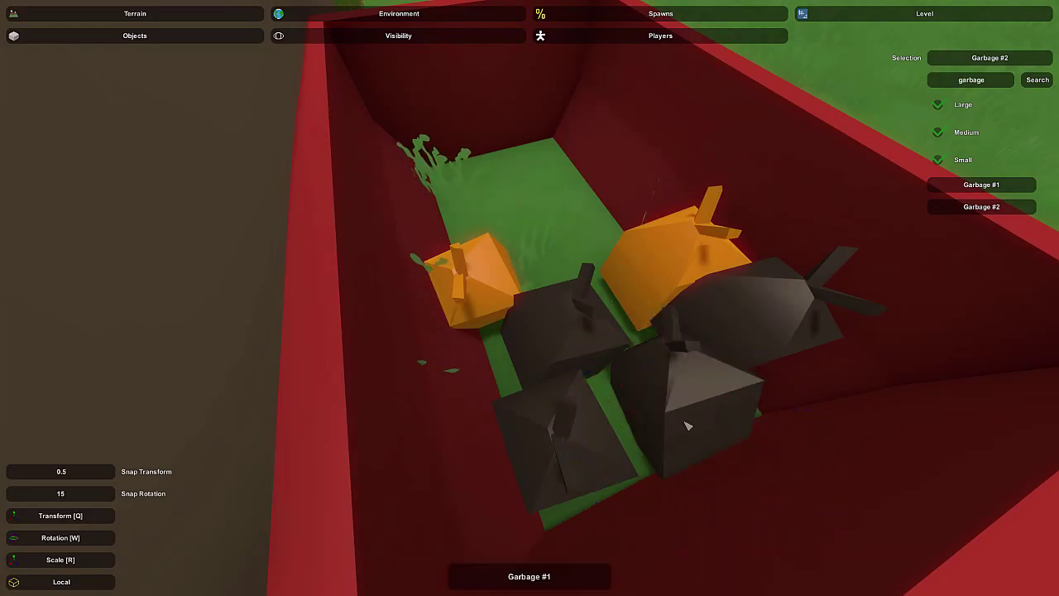
Step: Place a rubble pile on the grass between the red dumpster and the bulldozer
key("s")
right_click_drag(688, 426, 526, 302)
key("w")
left_click(556, 319)
key("w")
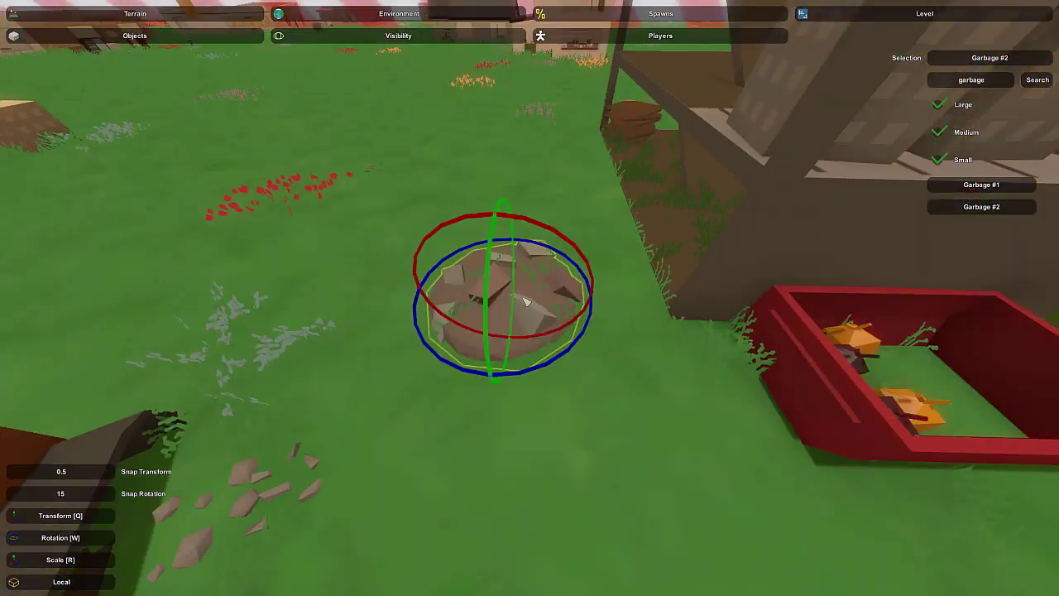
Step: Place a copy of the rubble pile inside the dumpster among the garbage bags
right_click_drag(618, 335, 318, 264)
key("w")
key("e")
key("d")
key("w")
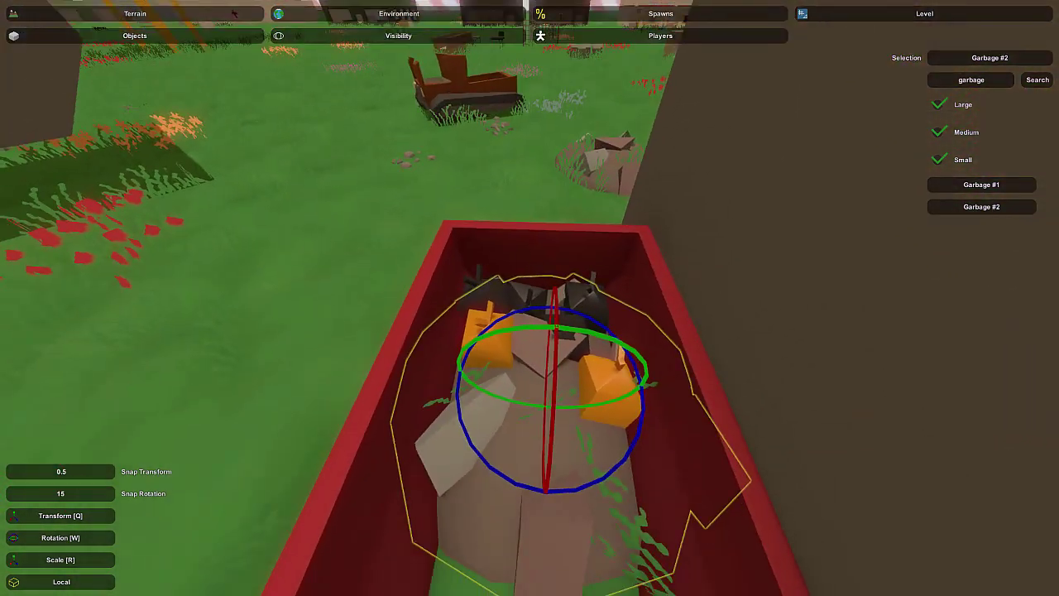
Step: Scale the rubble pile narrower so it fits between the dumpster's walls and adjust its position
right_click_drag(529, 273, 536, 308)
key("a")
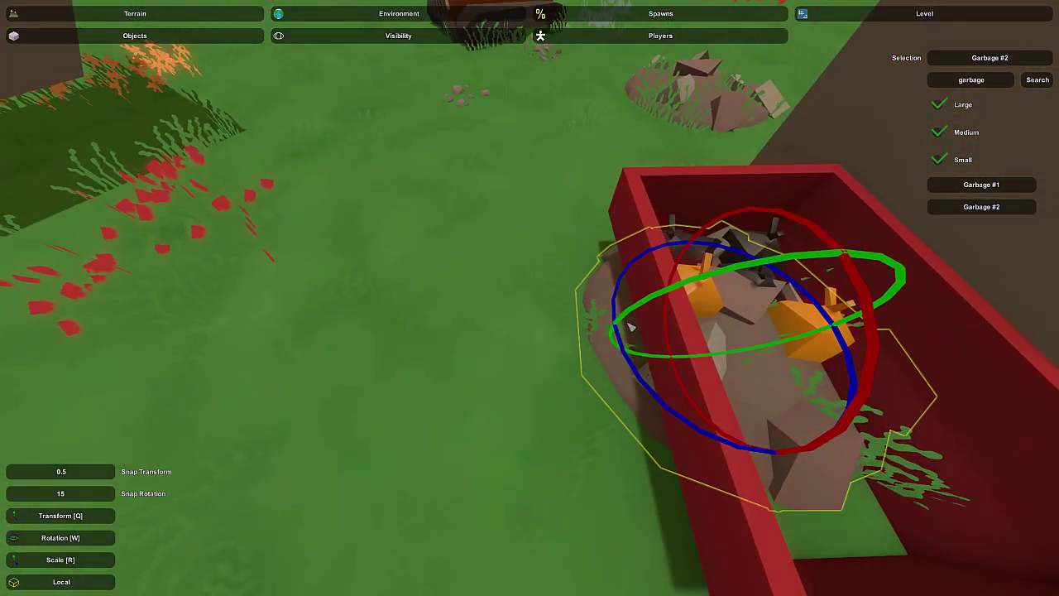
key("q")
left_click_drag(629, 325, 633, 328)
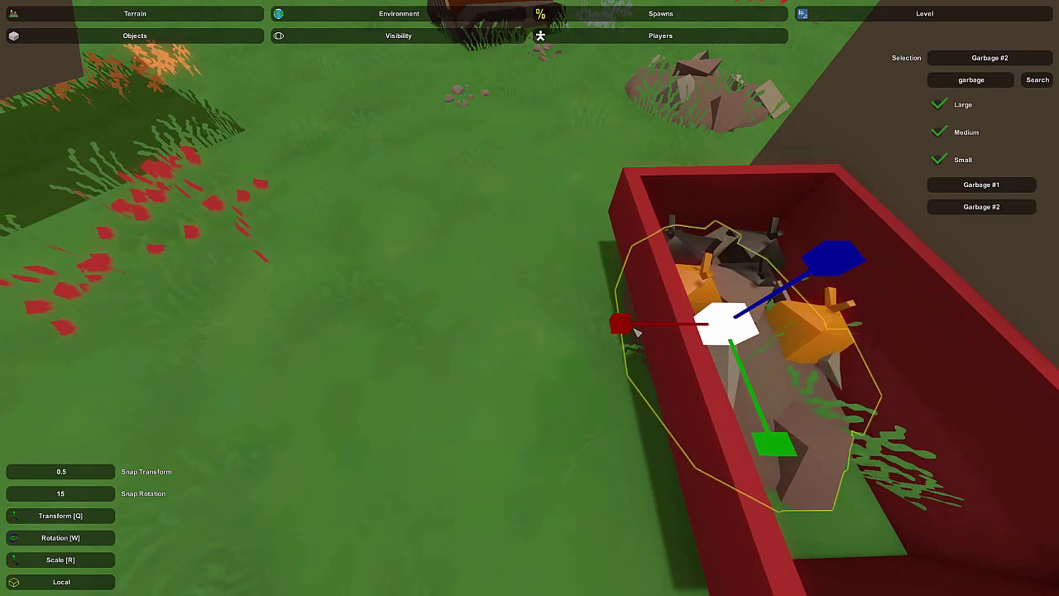
mouse_move(529, 298)
right_mouse_down()
mouse_move(629, 303)
mouse_move(530, 298)
right_mouse_up()
key("w")
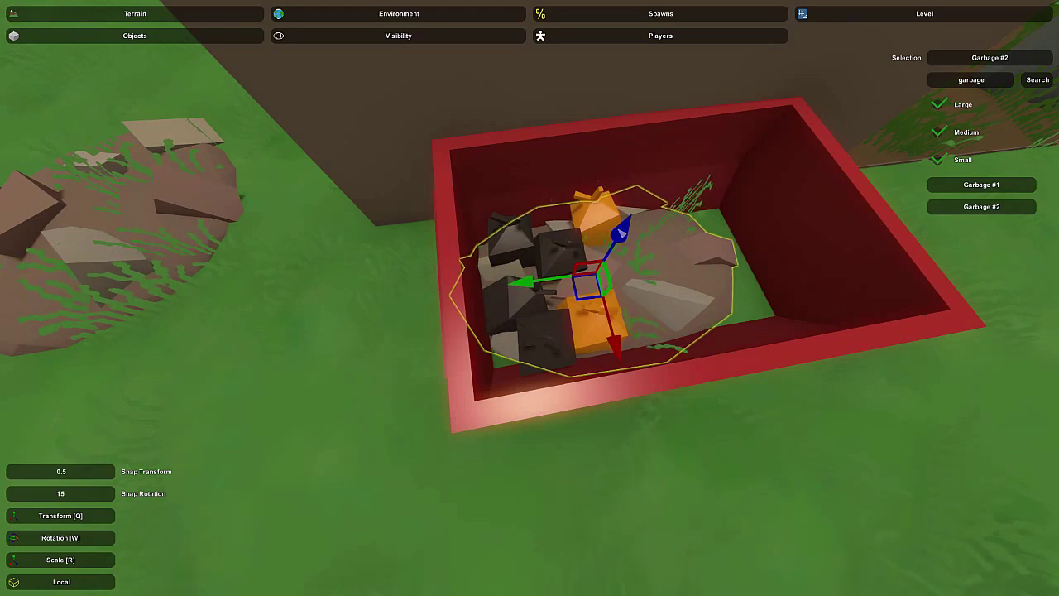
Step: Shift the rubble pile along the dumpster's length to centre it between the end walls, and deselect it
right_click_drag(623, 226, 530, 298)
key("a")
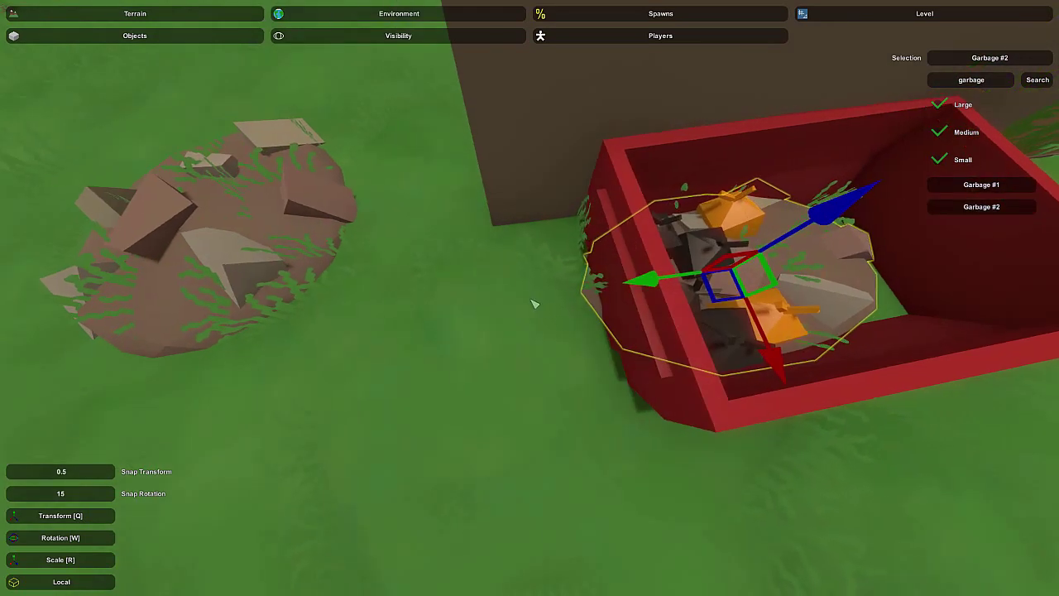
left_click_drag(680, 286, 697, 284)
key("d")
right_click_drag(696, 284, 513, 298)
key("a")
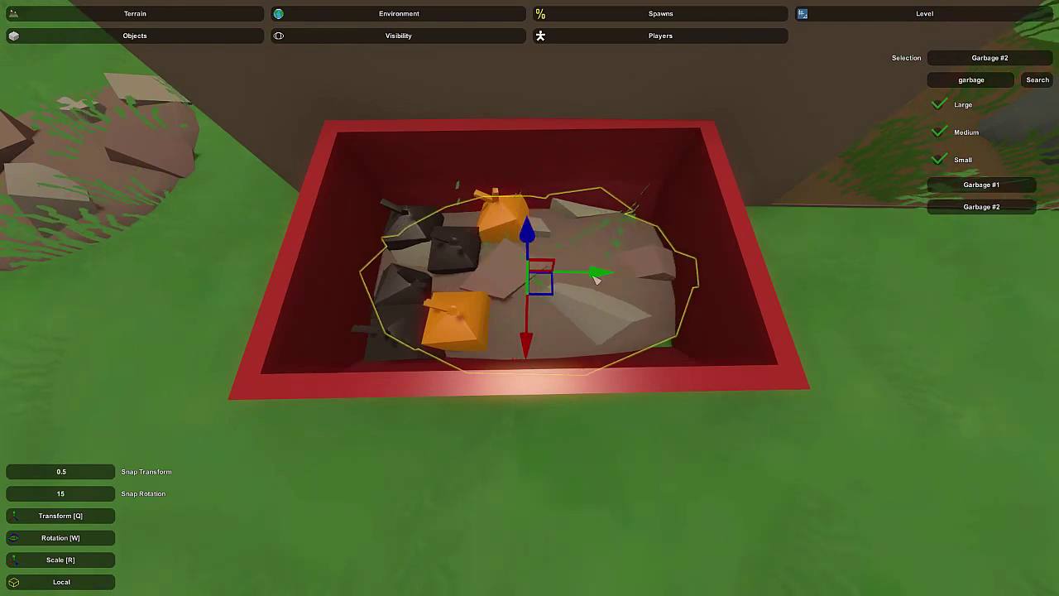
left_click(598, 302)
Step: Add a third orange garbage bag in the dumpster's corner beside the black bags and rotate it upright
key("a")
right_click_drag(598, 302, 608, 269)
key("d")
key("w")
key("s")
key("w")
key("s")
key("s")
key("w")
key("s")
right_click_drag(530, 298, 513, 406)
key("w")
key("w")
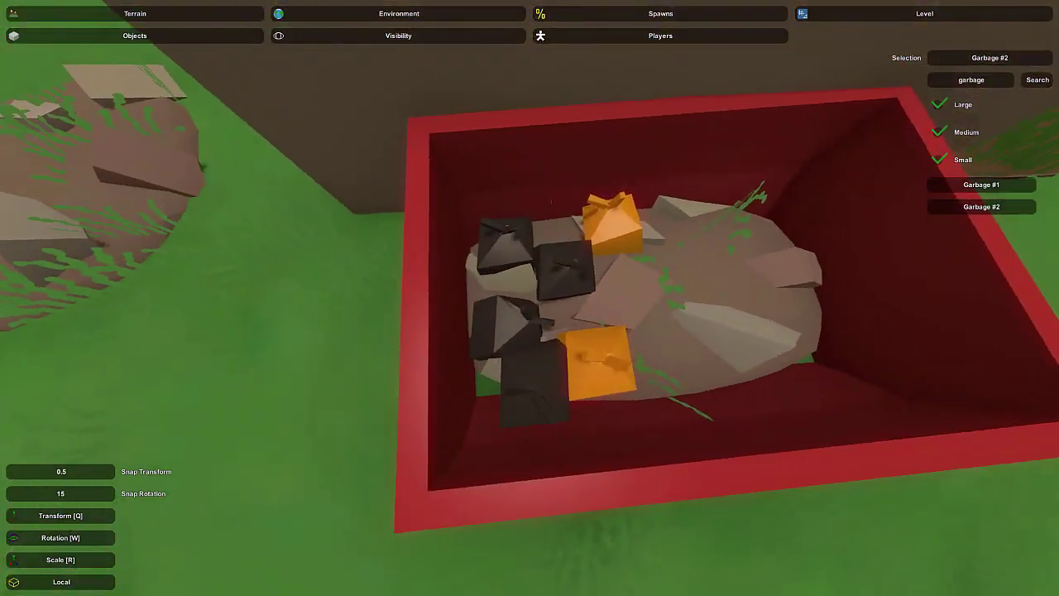
left_click(611, 226)
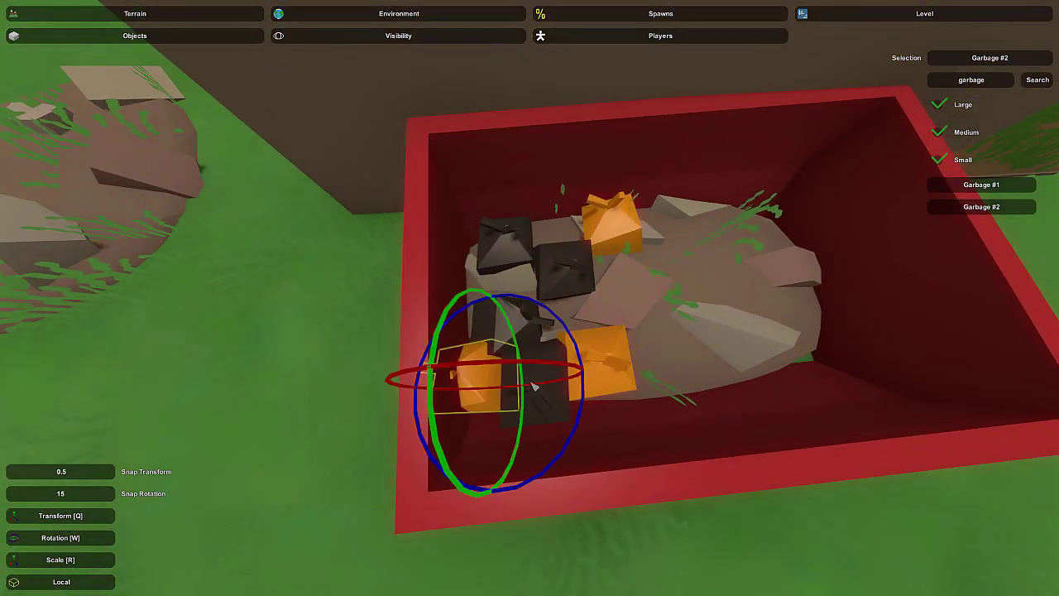
left_click(484, 405)
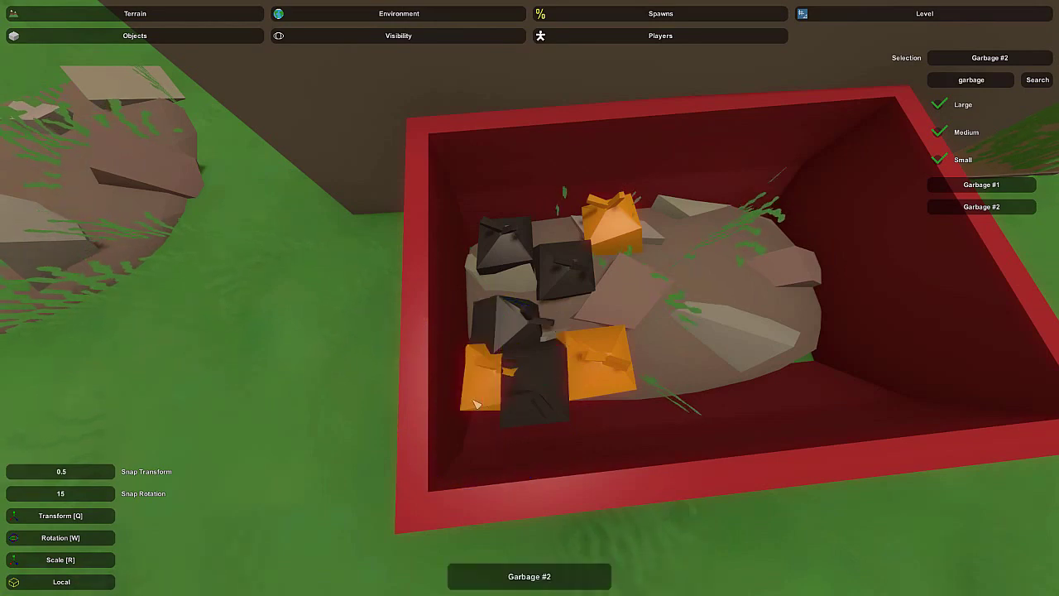
Step: Save the level with the filled dumpster
key("d")
right_click_drag(477, 405, 488, 352)
key("a")
key("s")
right_click_drag(529, 297, 365, 331)
key("Escape")
left_click(551, 247)
key("Escape")
Step: Move the rubble pile from the grass to the unfinished building's ground floor beside the wall and adjust its height
left_click(679, 179)
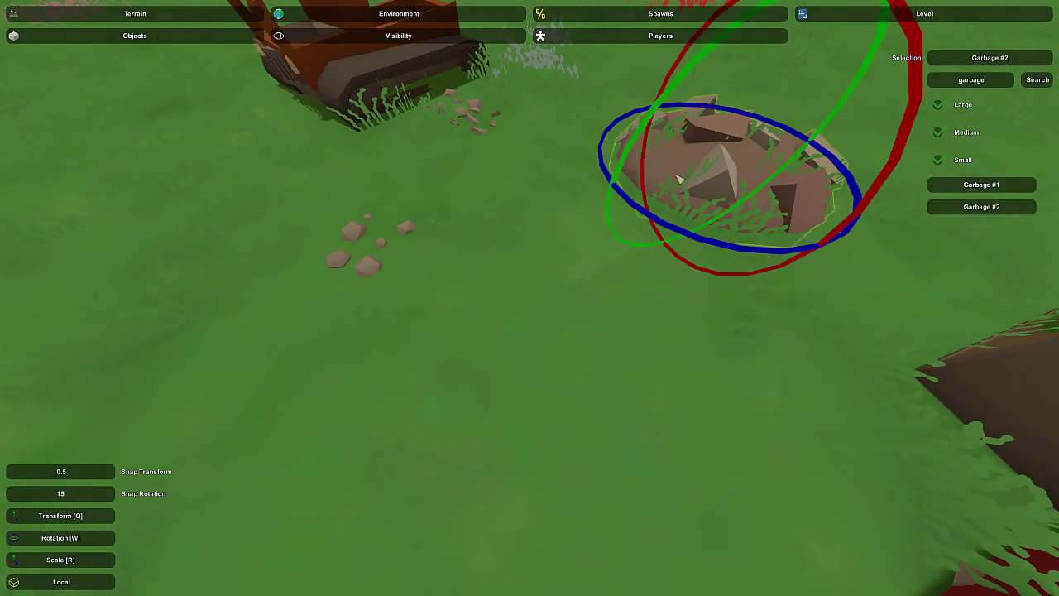
key("s")
right_click_drag(678, 179, 645, 79)
key("w")
right_click_drag(530, 298, 505, 308)
key("e")
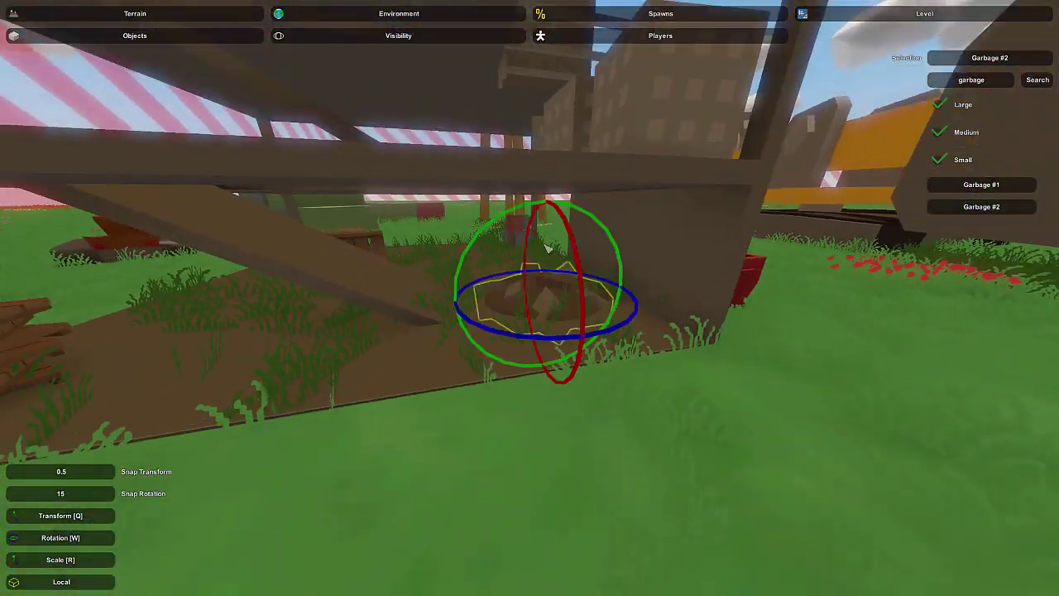
key("q")
left_click_drag(548, 235, 547, 228)
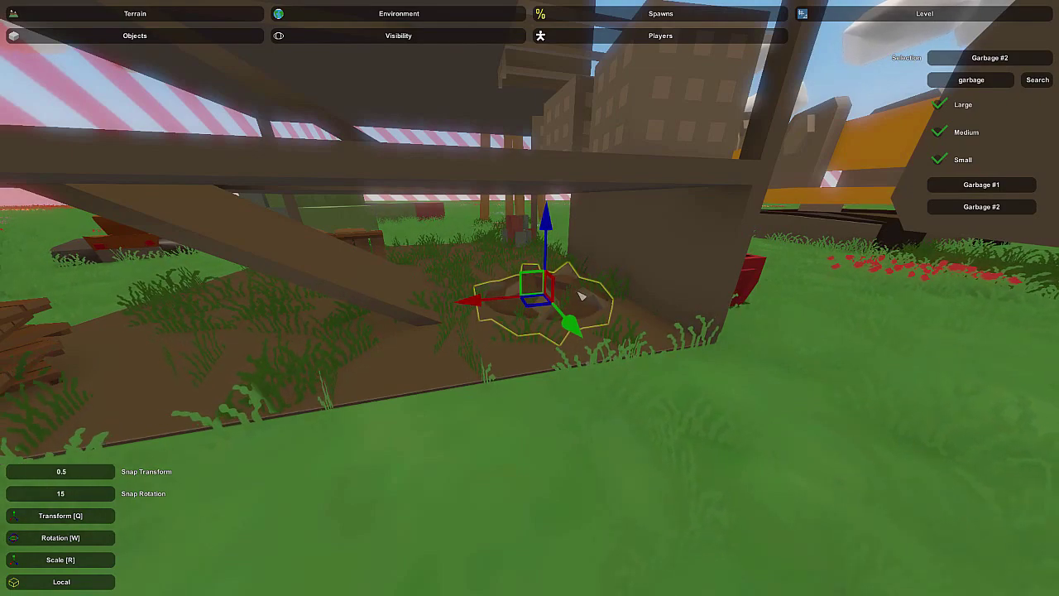
Step: Place the rubble pile, partly buried, on the grass in front of the unfinished building's open side
key("s")
right_click_drag(582, 298, 604, 331)
key("w")
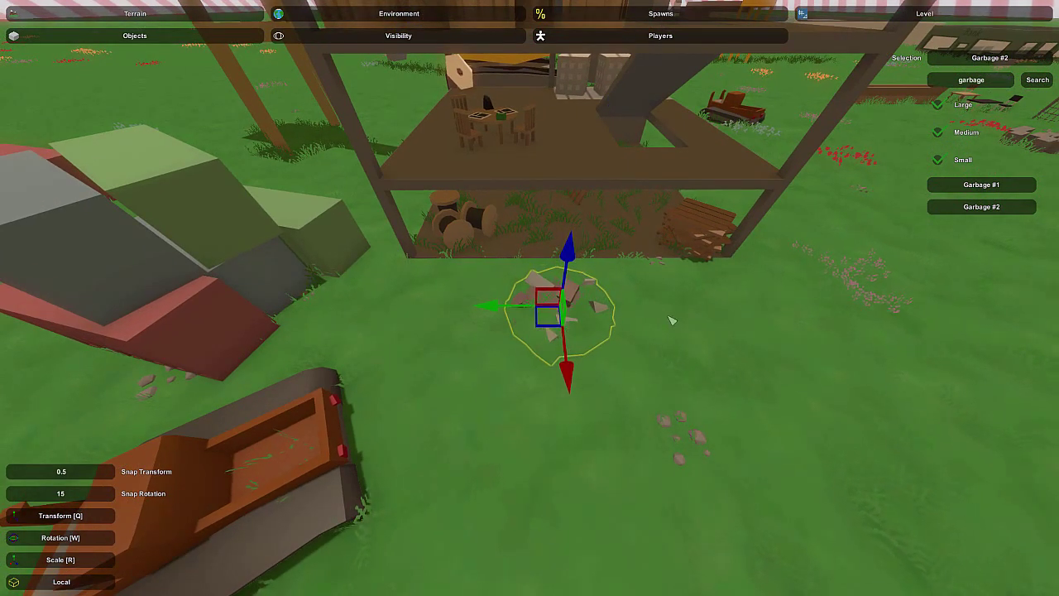
Step: Place another rubble pile beside the first near the pallet stack, rotate it and sink it into the grass
key("e")
key("w")
left_click_drag(685, 248, 689, 273)
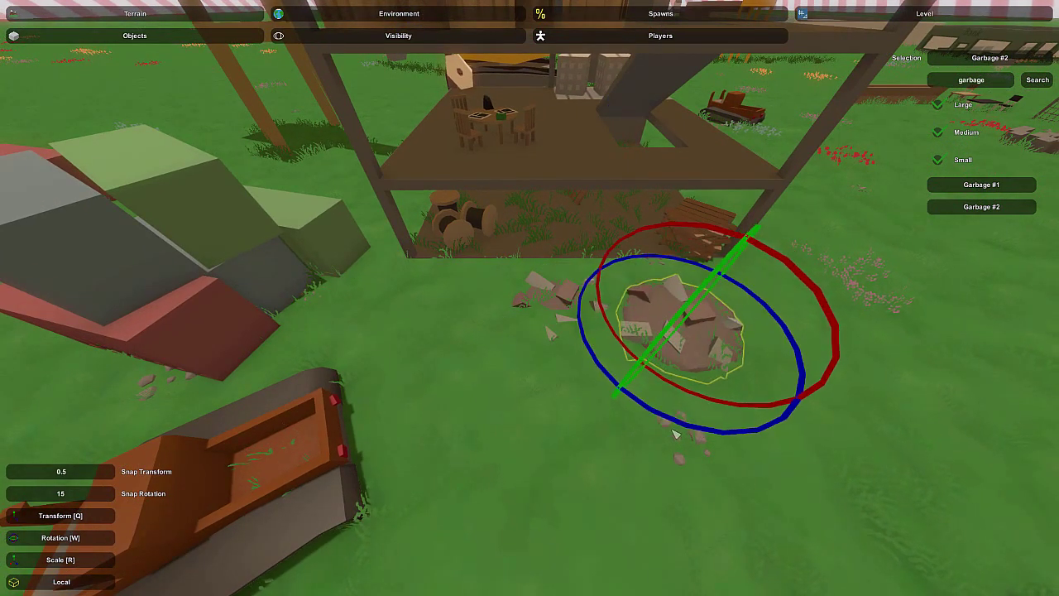
key("q")
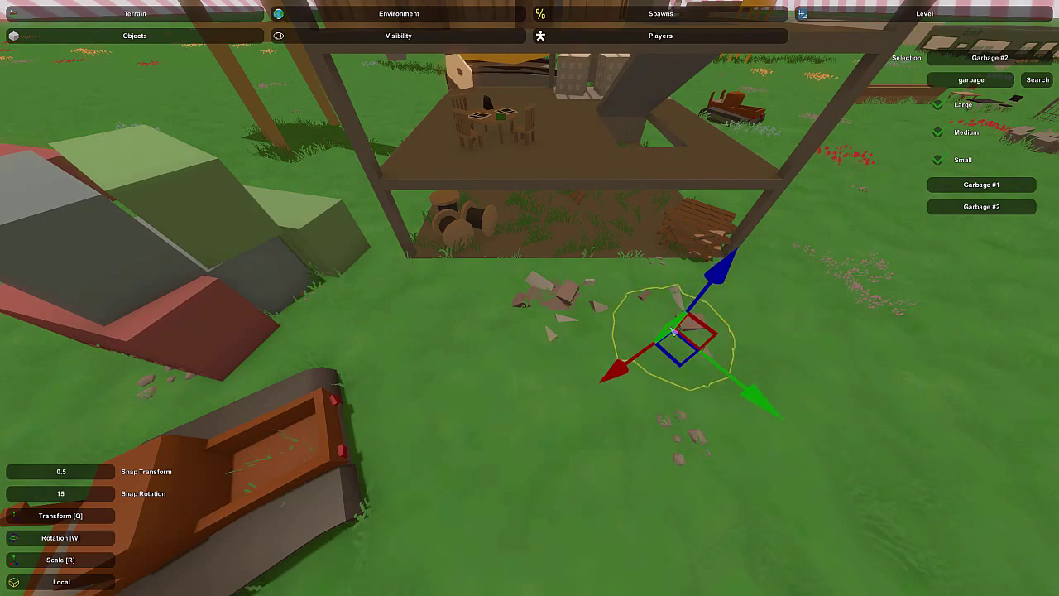
right_click_drag(674, 331, 580, 324)
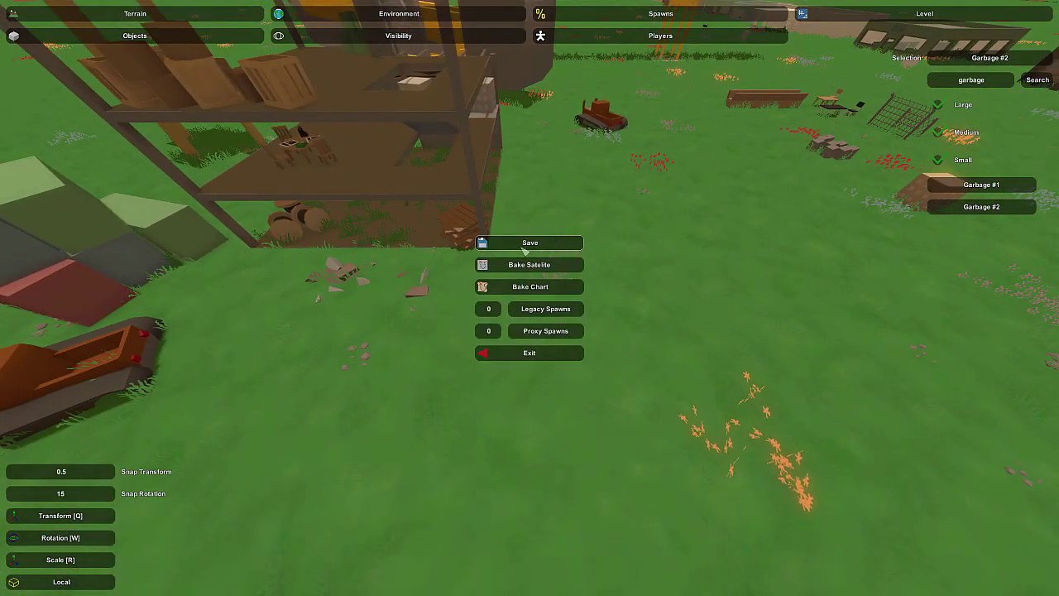
Step: Bring the scattered Rebar #1 pieces from the open grass onto the unfinished building's ground floor near the barrels
key("w")
right_click_drag(412, 279, 417, 240)
right_click_drag(529, 298, 451, 331)
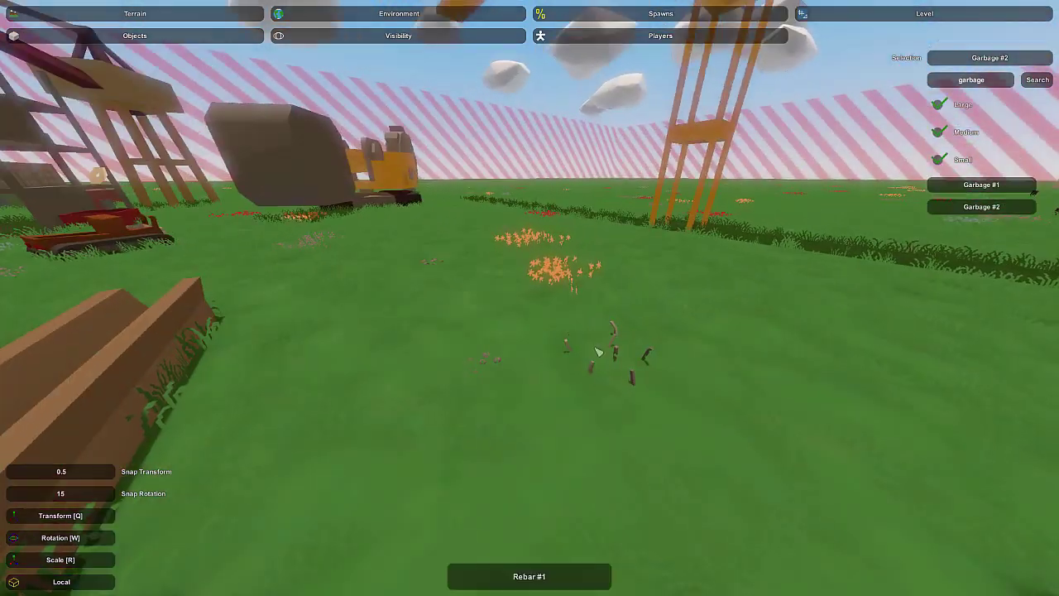
left_click(601, 374)
right_click_drag(602, 374, 414, 377)
key("w")
key("w")
right_click_drag(530, 298, 529, 327)
key("e")
left_click(576, 318)
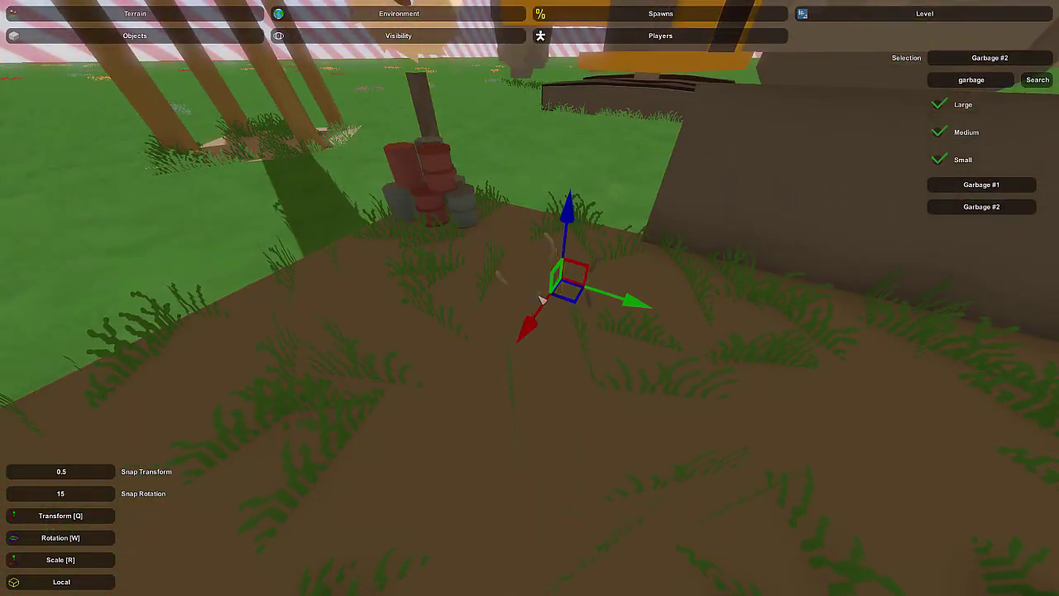
Step: Place the rebar pieces on the building's top floor between the corner pillar and the concrete pipes
right_click_drag(591, 271, 273, 240)
key("w")
key("s")
mouse_move(530, 297)
right_mouse_down()
mouse_move(711, 248)
mouse_move(741, 257)
mouse_move(612, 331)
mouse_move(532, 299)
right_mouse_up()
key("e")
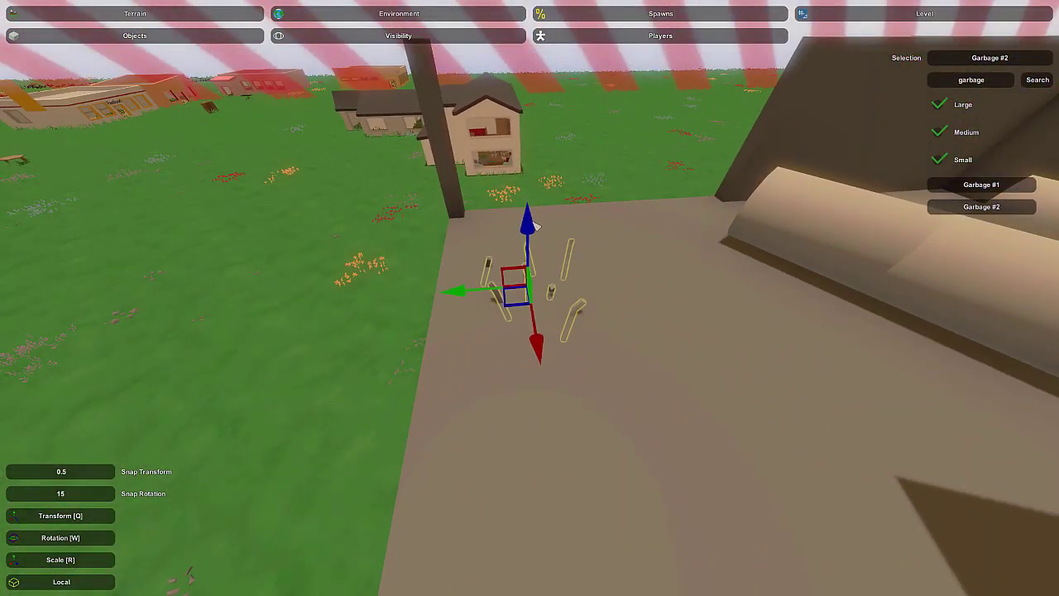
Step: Place rebar pieces upside down on the underside of the building's top slab
key("a")
right_click_drag(532, 221, 696, 194)
key("w")
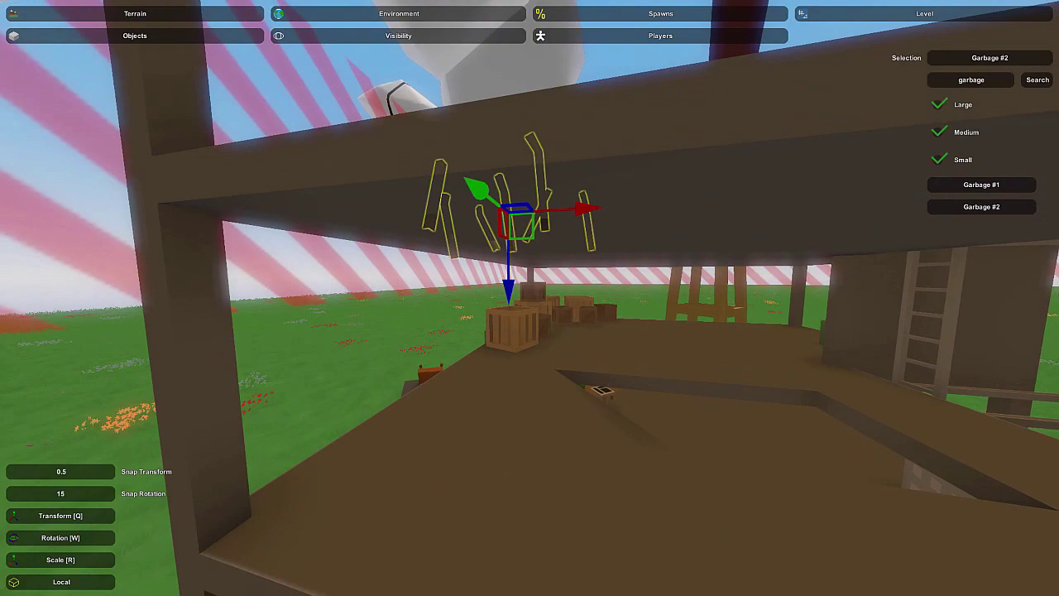
Step: Try to select the rebar pieces on the underside and top of the building's upper slab
left_click(453, 256)
key("s")
right_click_drag(453, 256, 592, 246)
key("a")
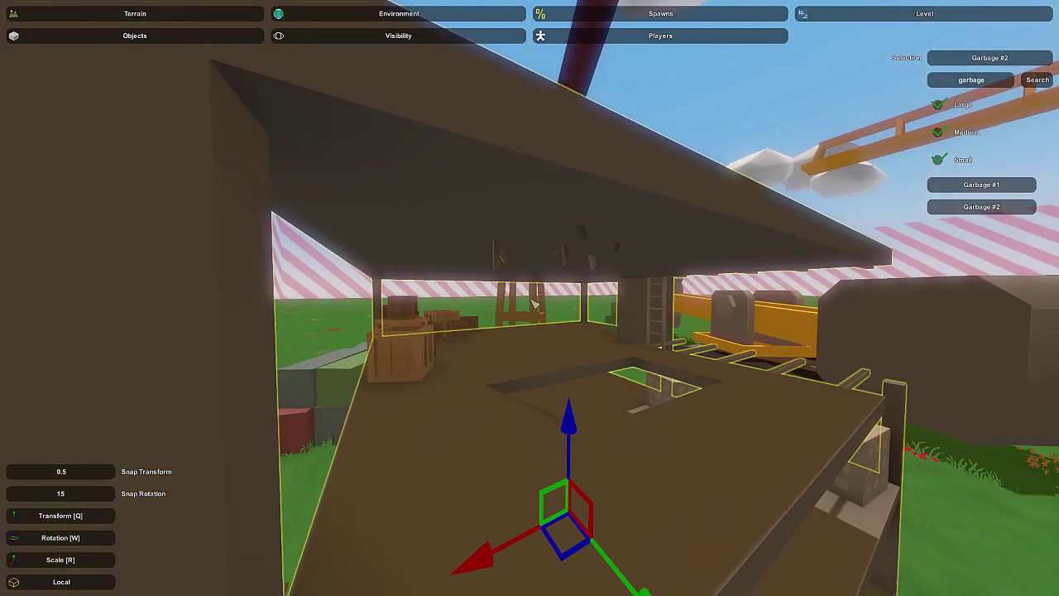
left_click(502, 259)
left_click(503, 259)
right_click_drag(502, 259, 530, 414)
left_click(536, 312)
key("w")
left_click(518, 263)
key("s")
right_click_drag(518, 264, 579, 273)
left_click(449, 249)
left_click(451, 253)
left_click(447, 252)
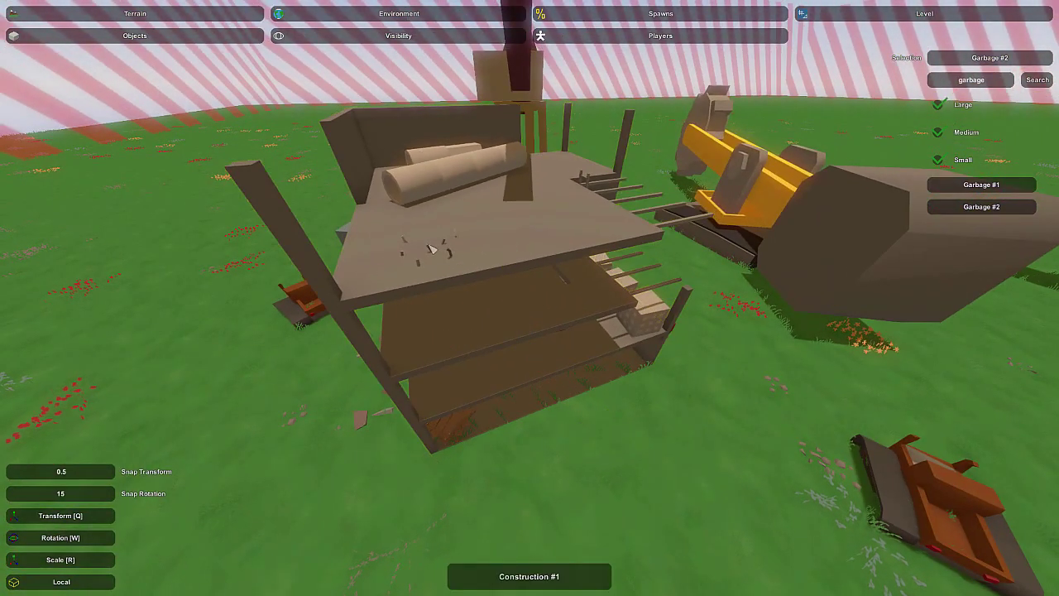
left_click(443, 252)
left_click(439, 253)
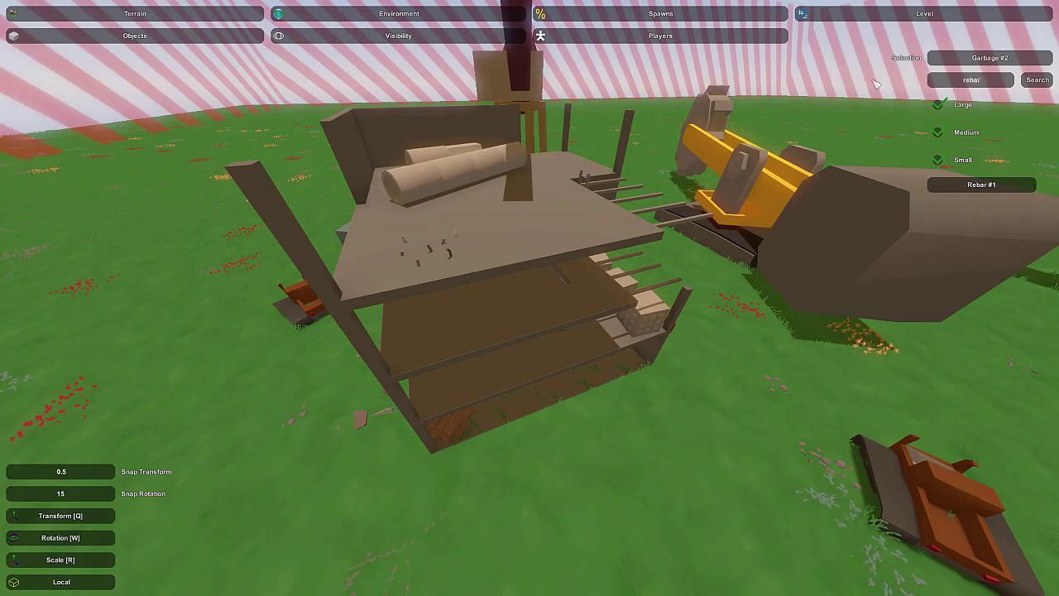
Step: Choose Rebar #1 from the objects found for "rebar" and place it in the red dumpster
left_click(1004, 191)
key("w")
right_click_drag(679, 454, 686, 530)
key("w")
right_click_drag(540, 283, 306, 286)
key("e")
left_click(587, 294)
key("d")
key("w")
key("a")
Step: Save the level with the added rebar
key("Escape")
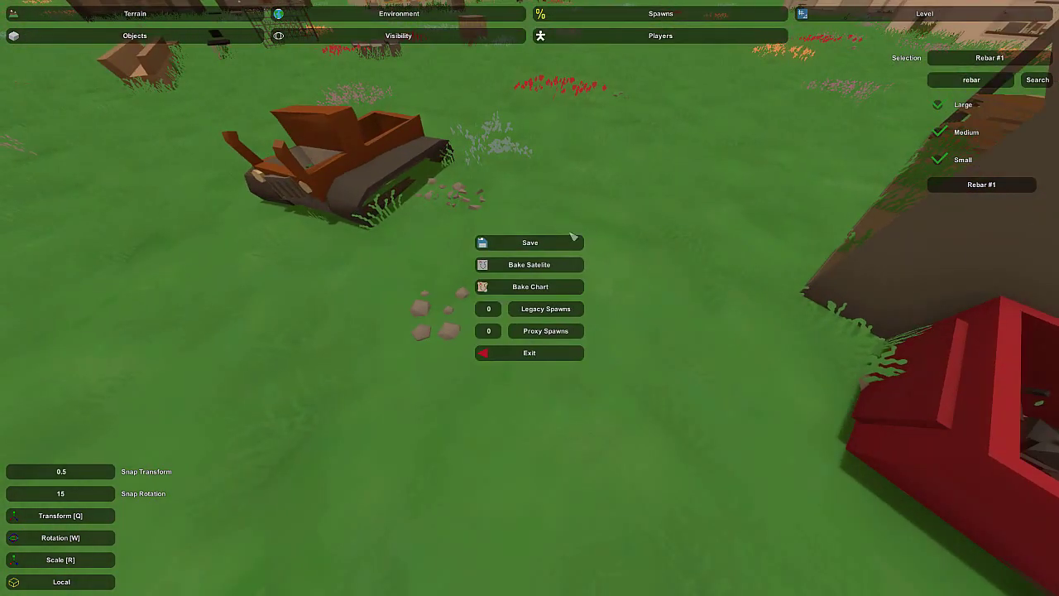
left_click(529, 248)
key("Escape")
Step: Find Bricks #1 with the search "bricks" and place the scattered bricks among the rubble in front of the building
key("w")
right_click_drag(529, 248, 1017, 194)
key("w")
key("w")
right_click_drag(828, 289, 534, 311)
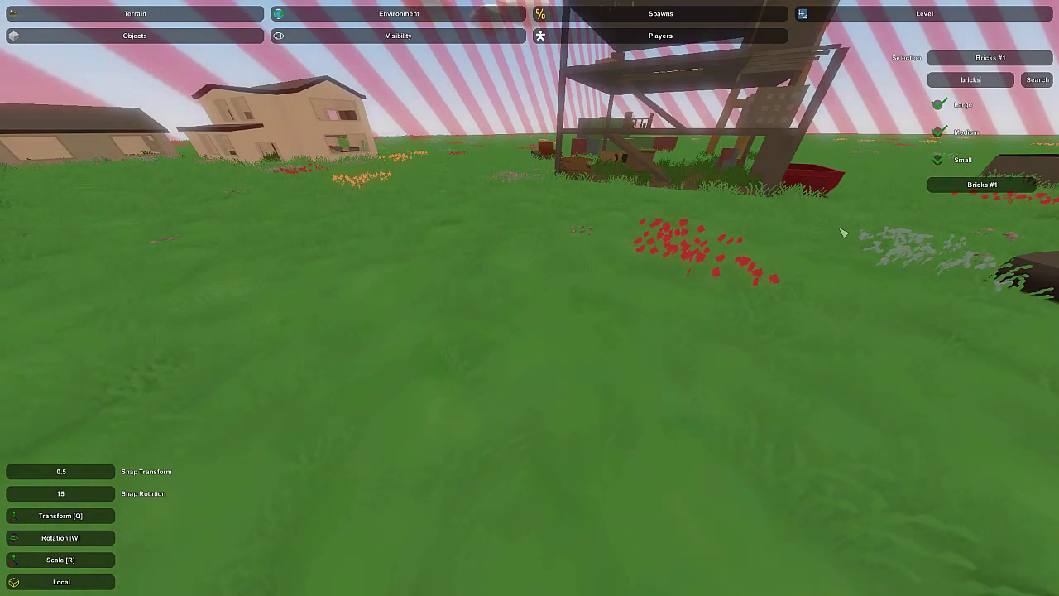
key("w")
right_click_drag(844, 233, 910, 290)
key("e")
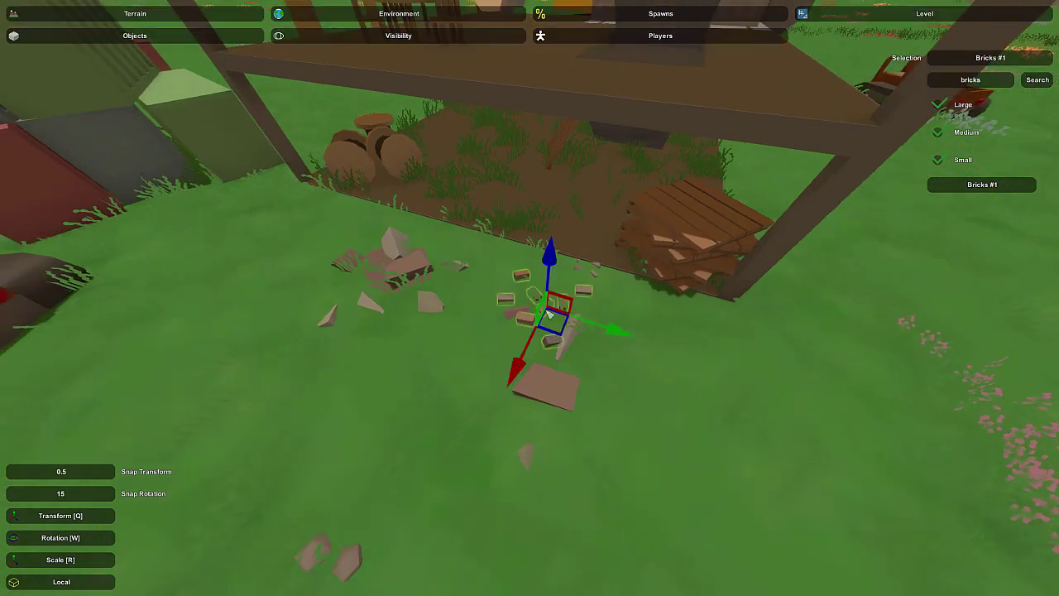
Step: Place the scattered bricks at the building's corner pillar beside the pallet stack
key("d")
right_click_drag(547, 313, 649, 310)
key("e")
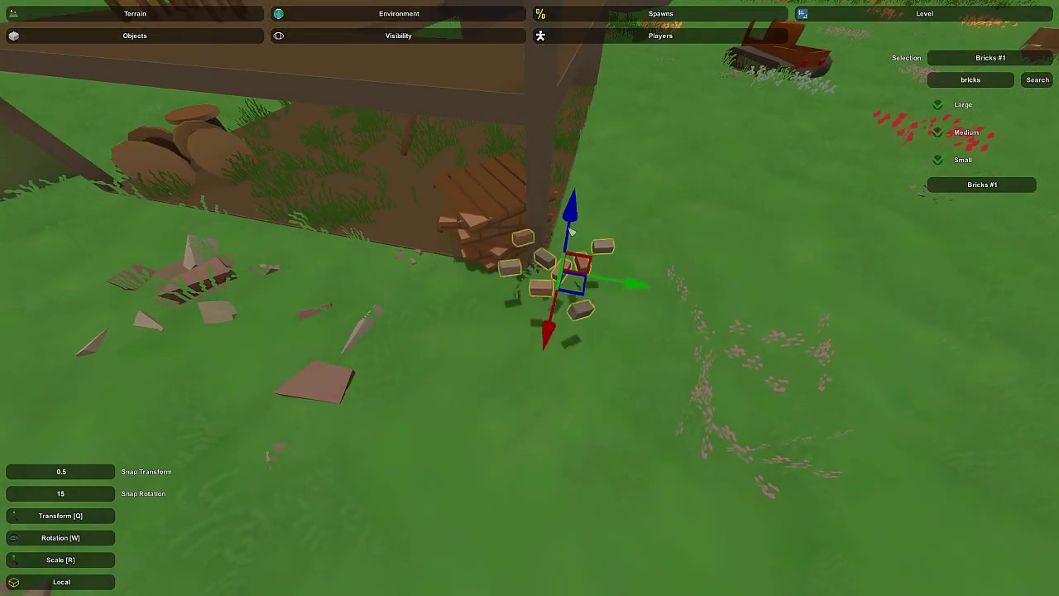
Step: Place scattered bricks on the building's ground floor between the cable spools and the pallet stack
right_click_drag(513, 311, 571, 306)
key("a")
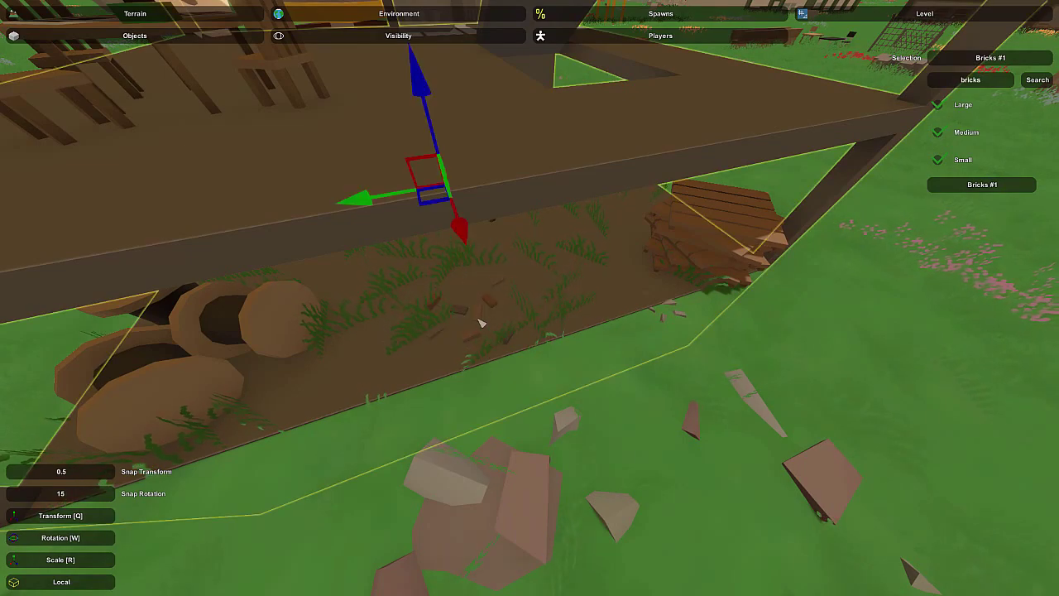
left_click(480, 321)
right_click_drag(483, 323, 535, 364)
key("w")
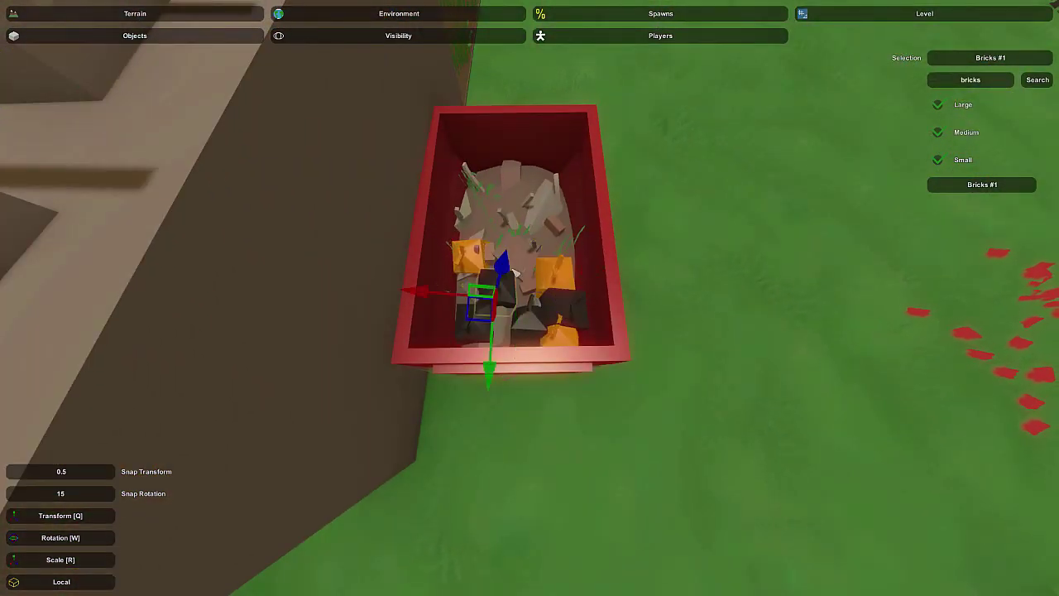
Step: Save the level with the scattered bricks
key("w")
right_click_drag(714, 251, 662, 265)
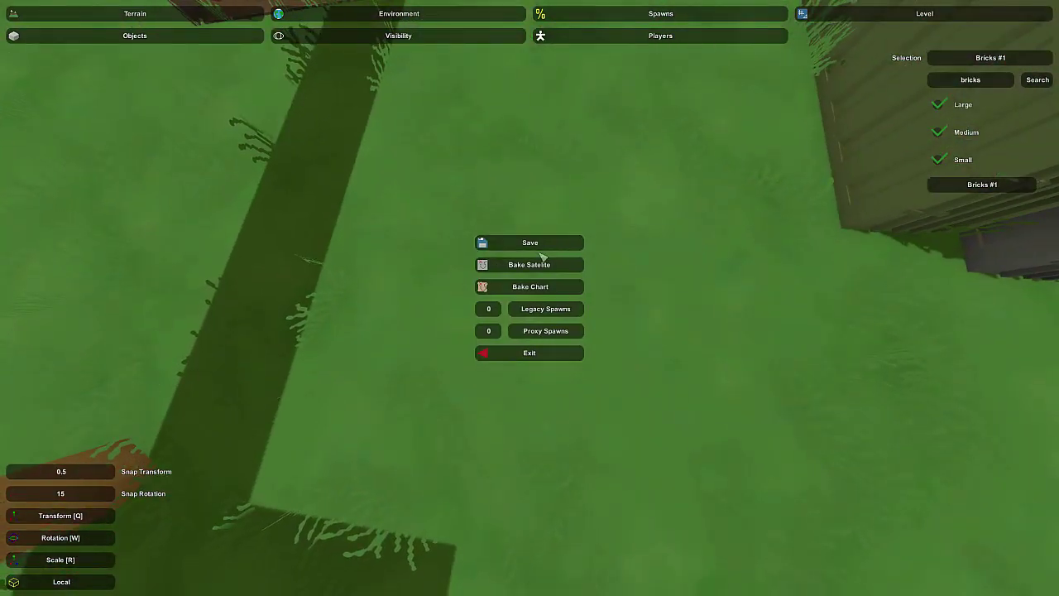
key("Escape")
Step: Inspect both tower cranes from base to jib and check their placement around the construction site
right_click_drag(542, 257, 534, 302)
left_click(533, 301)
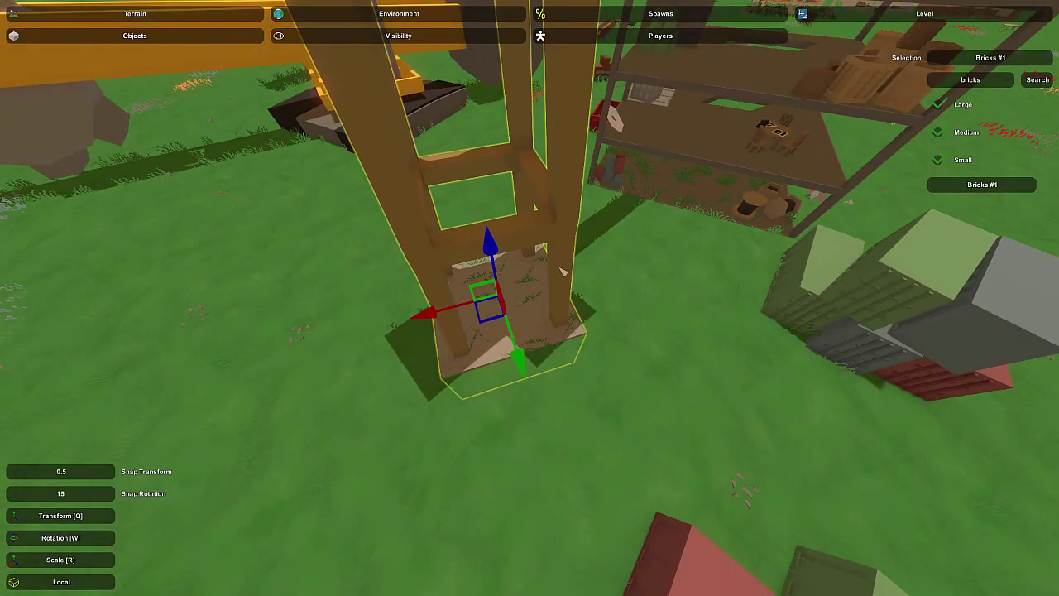
right_click_drag(562, 270, 712, 149)
key("w")
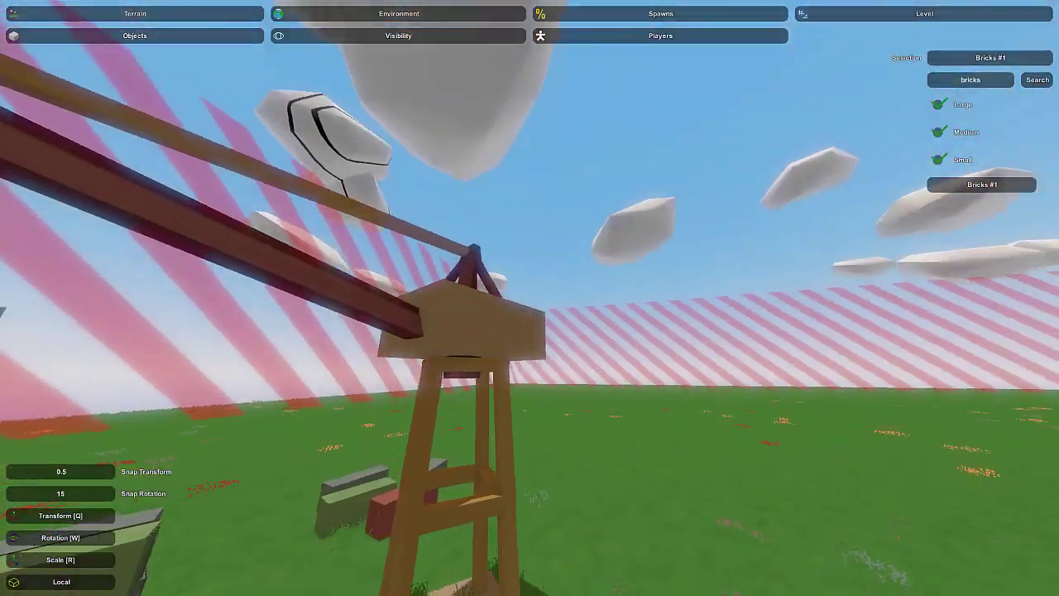
key("s")
right_click_drag(530, 298, 512, 326)
key("w")
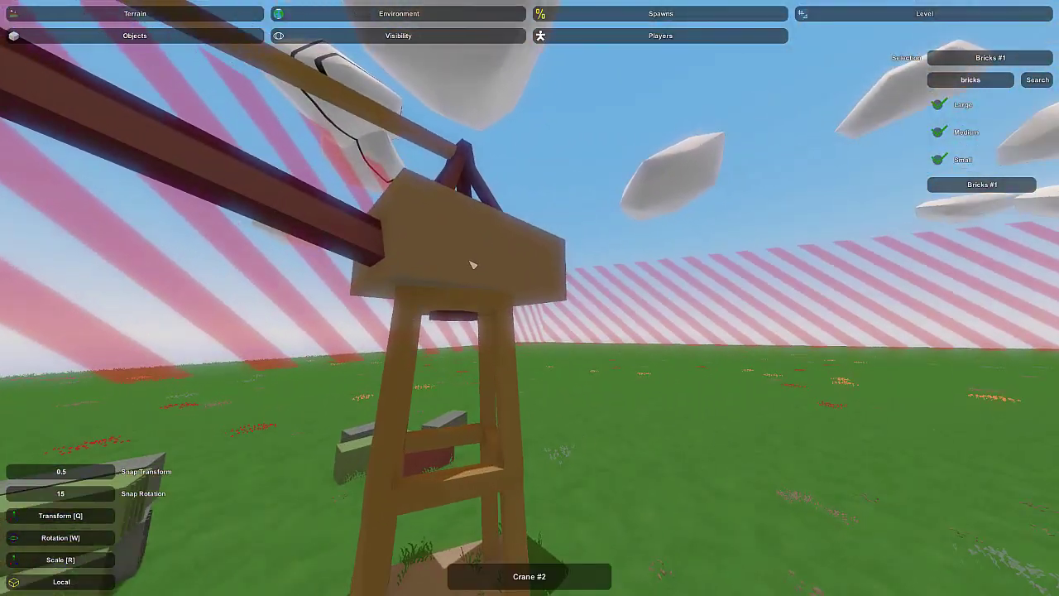
key("s")
right_click_drag(471, 265, 511, 293)
key("s")
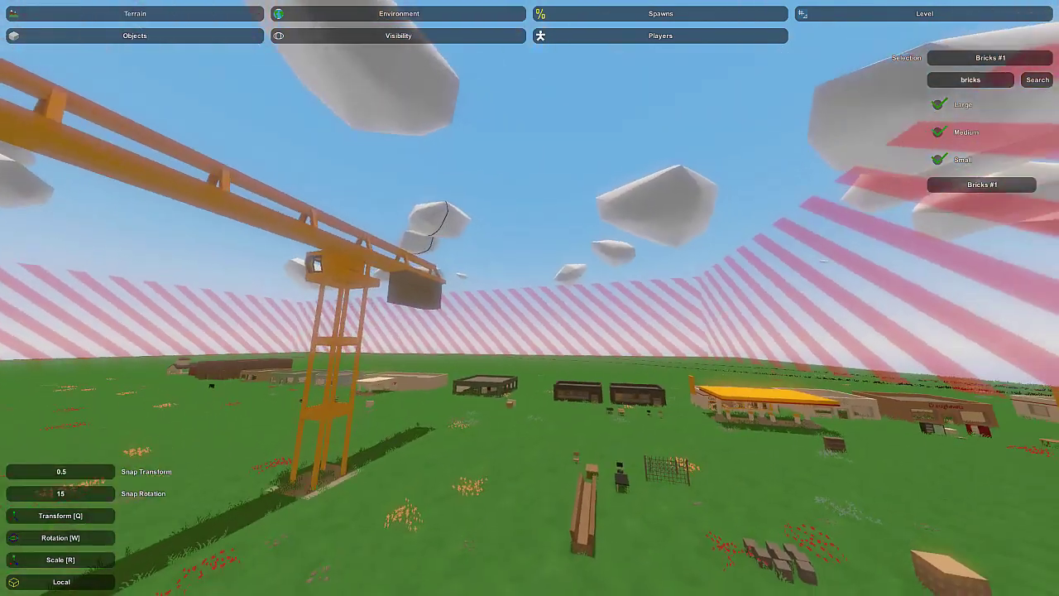
key("w")
right_click_drag(530, 298, 625, 467)
key("w")
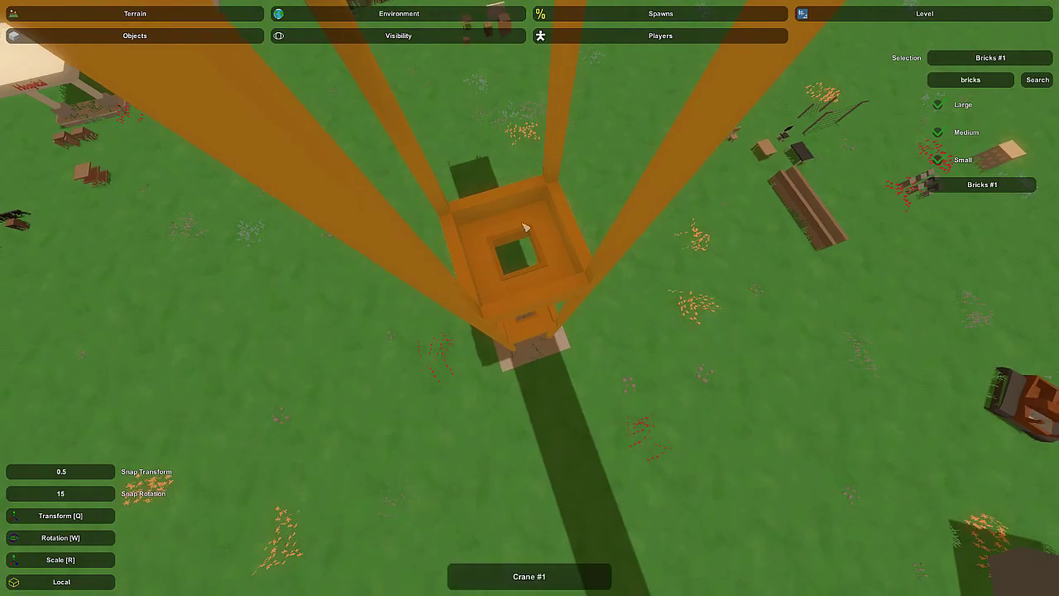
key("s")
right_click_drag(527, 227, 558, 132)
key("w")
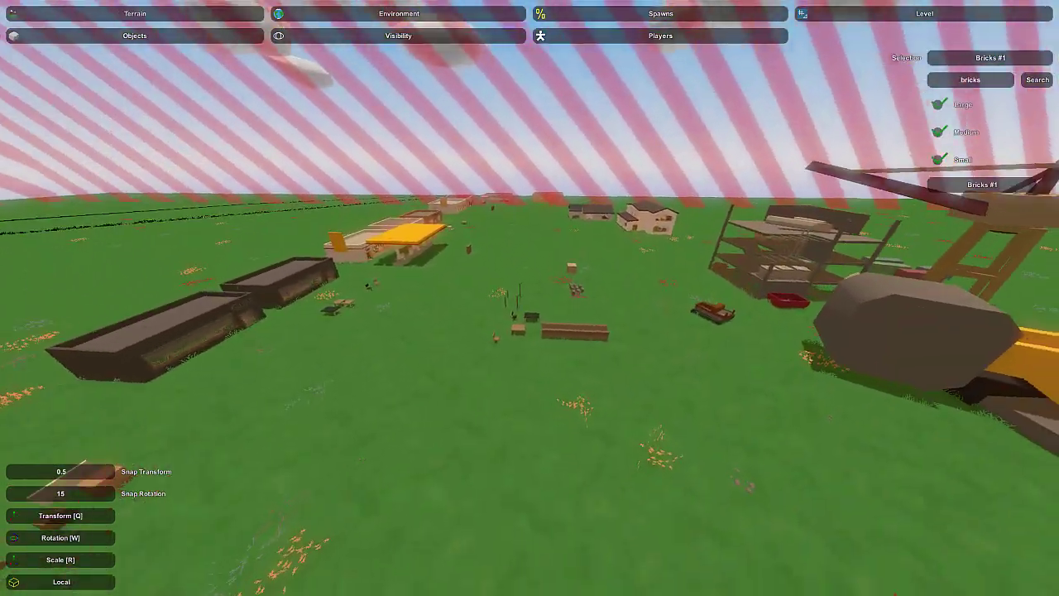
Step: Select the lever console and the keypad console among the control consoles on the grass and move them to the yellow crane's cab
key("w")
right_click_drag(529, 298, 538, 352)
key("w")
key("a")
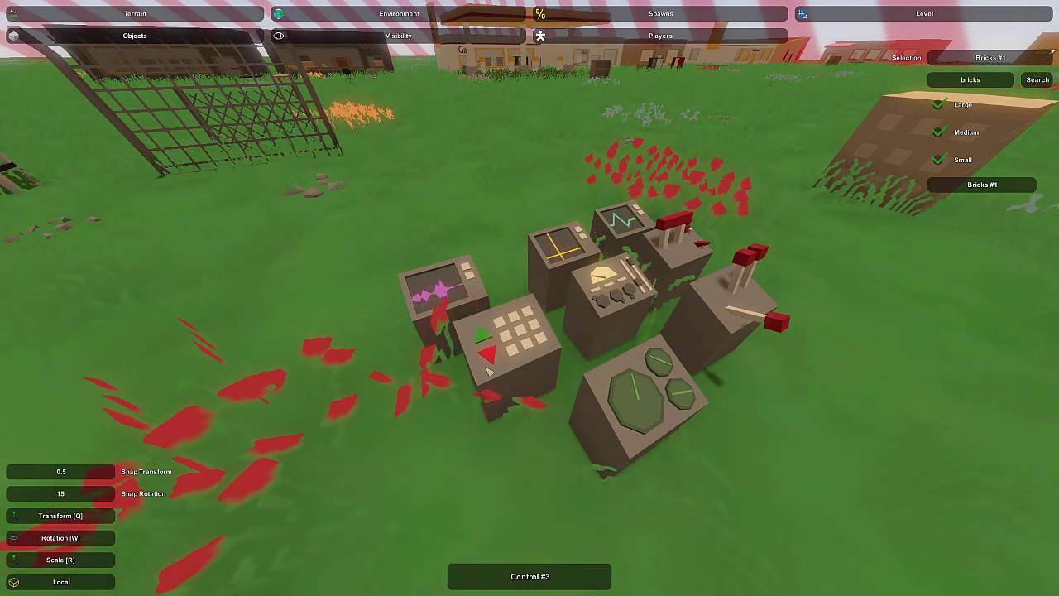
right_click_drag(721, 324, 678, 397)
key("d")
key("s")
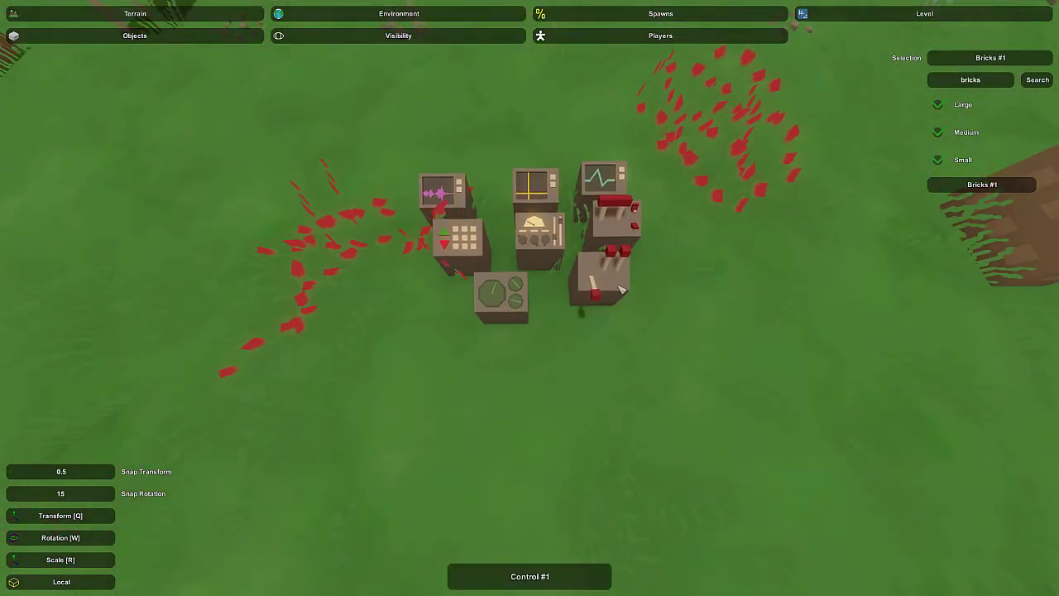
left_click(632, 225)
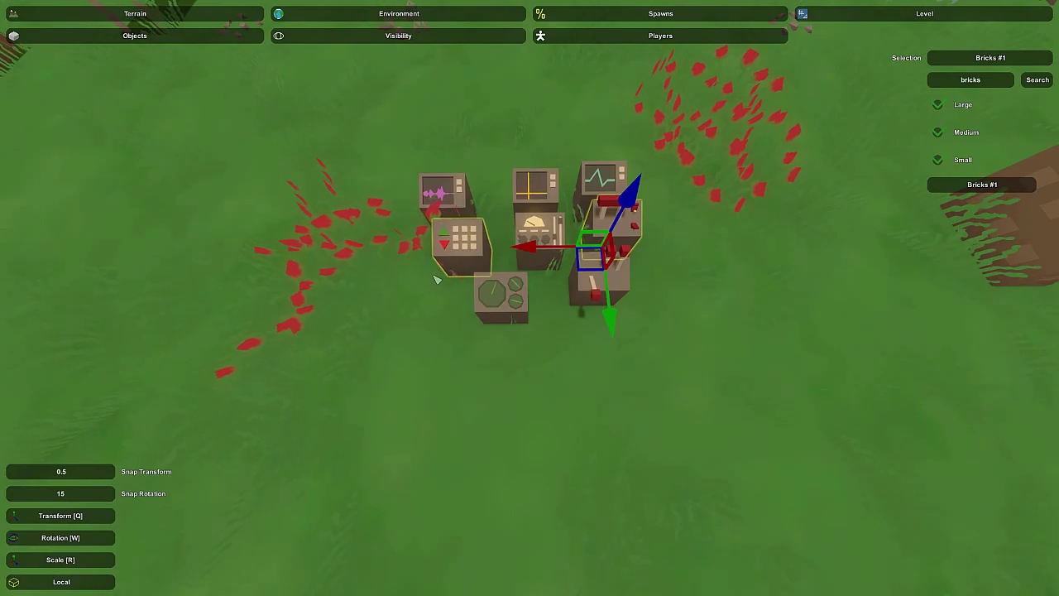
right_click_drag(437, 280, 464, 258)
key("s")
key("w")
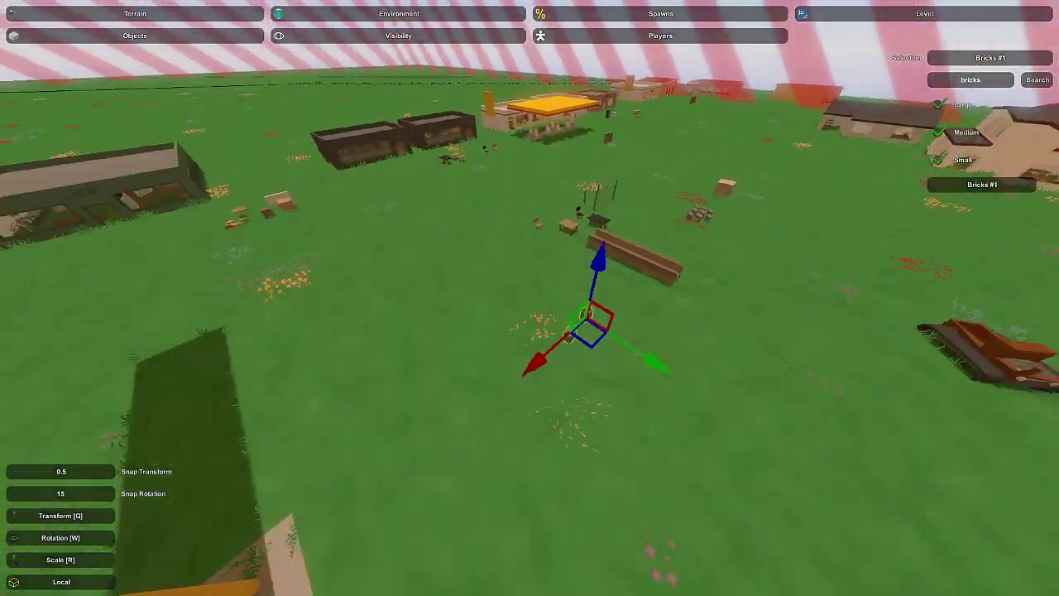
right_click_drag(529, 298, 387, 229)
key("w")
key("e")
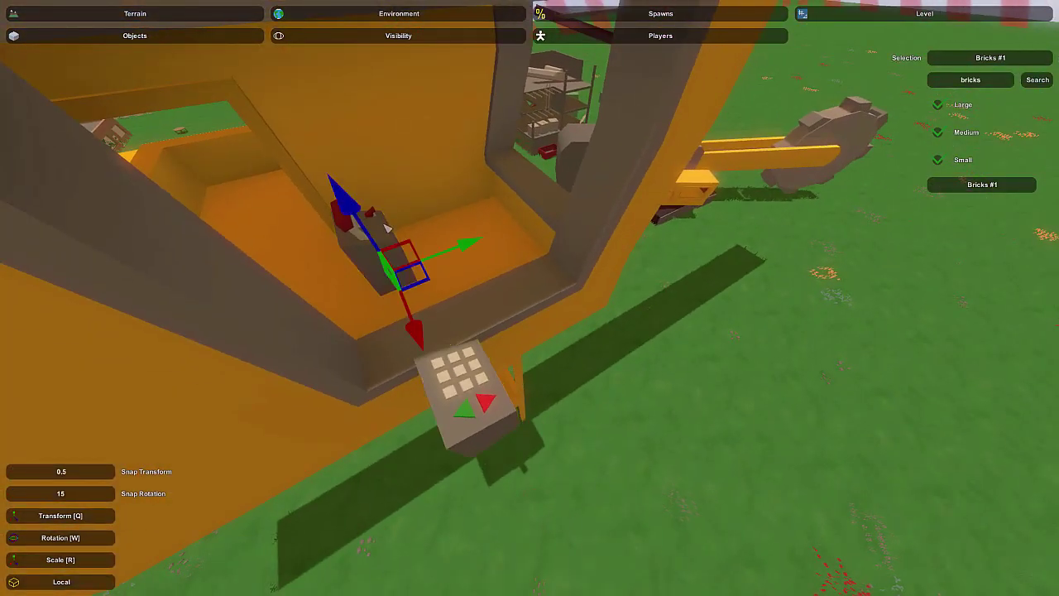
Step: Place the lever console inside the crane's cab below the front window, rotating it to line up with the wall and lowering it slightly
key("e")
key("w")
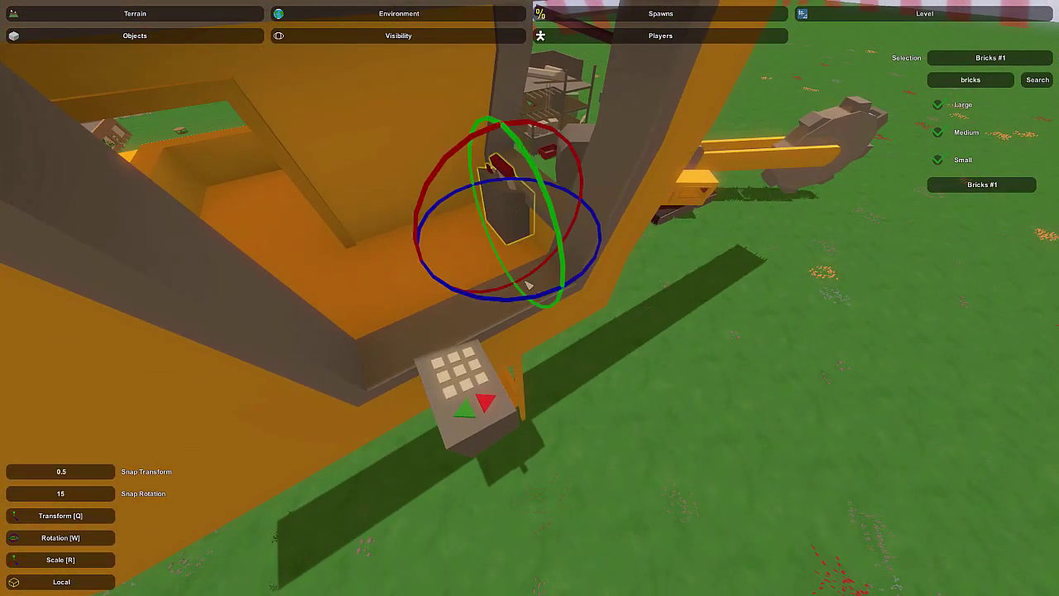
left_click_drag(526, 300, 417, 316)
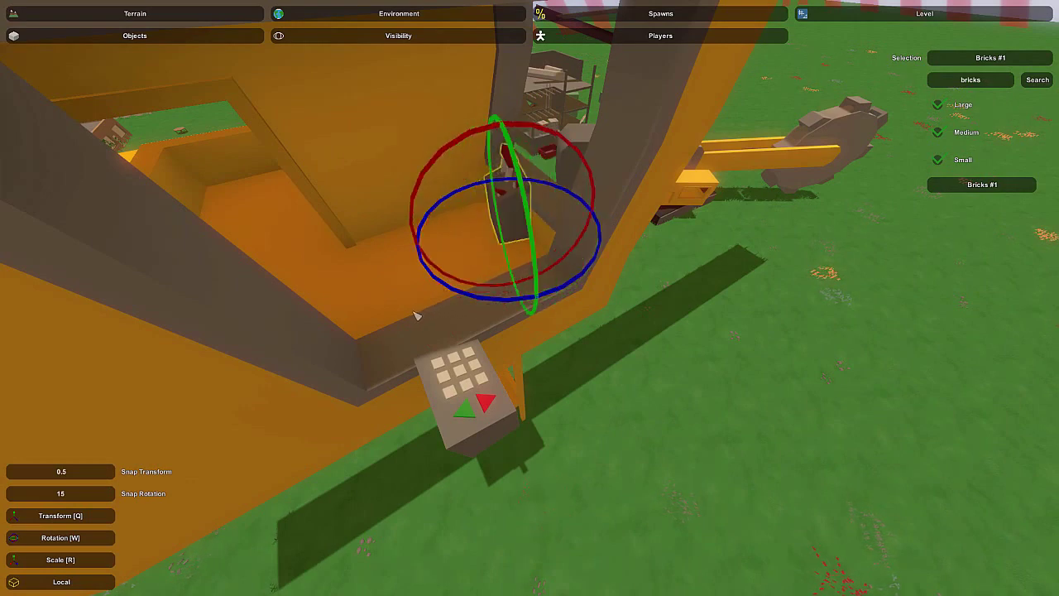
key("q")
right_click_drag(417, 316, 463, 348)
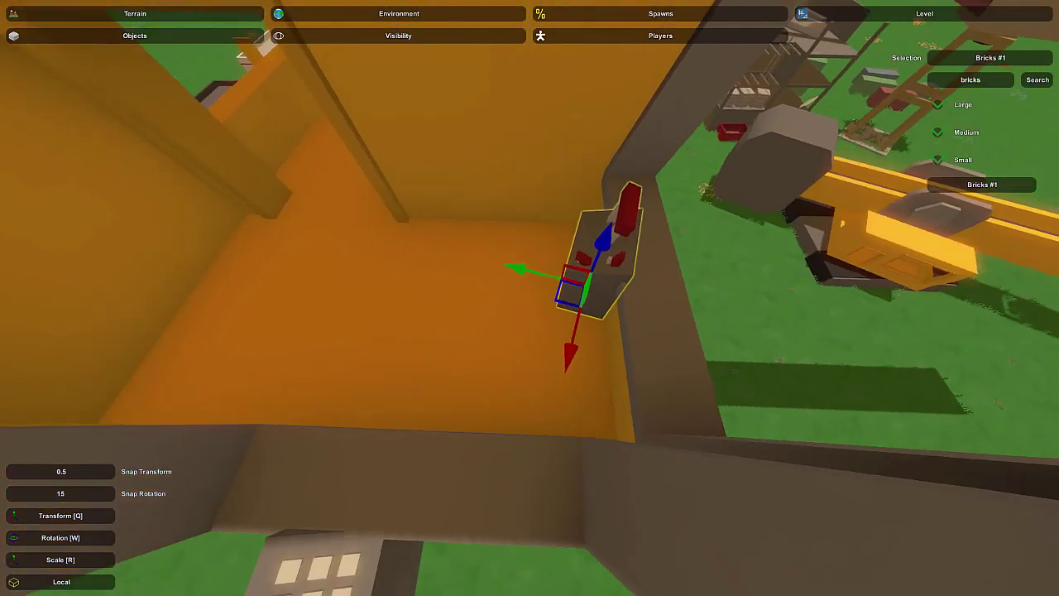
key("w")
left_click_drag(604, 373, 621, 378)
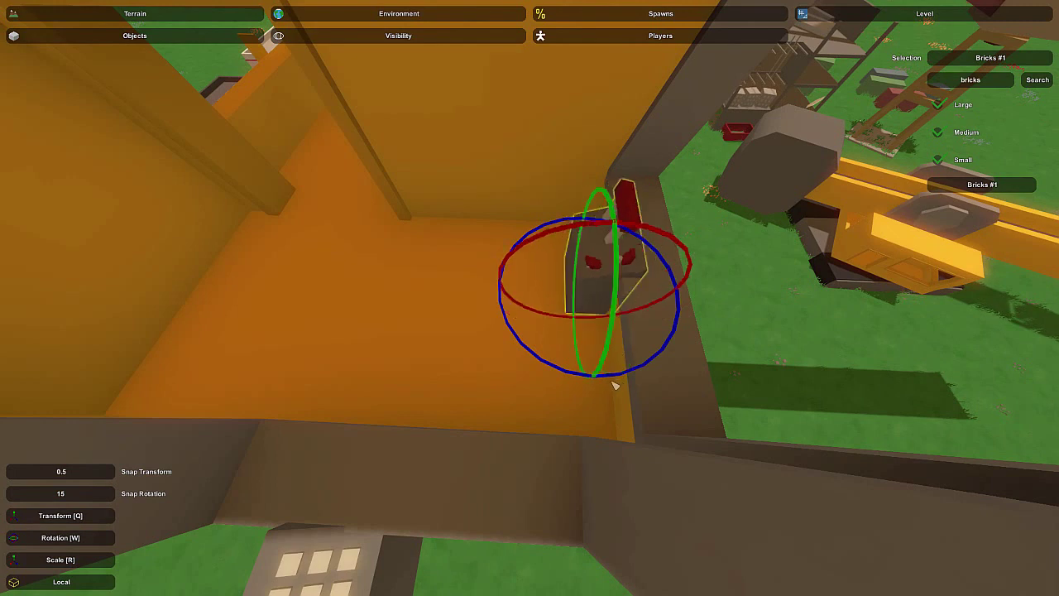
key("q")
left_click_drag(522, 287, 505, 303)
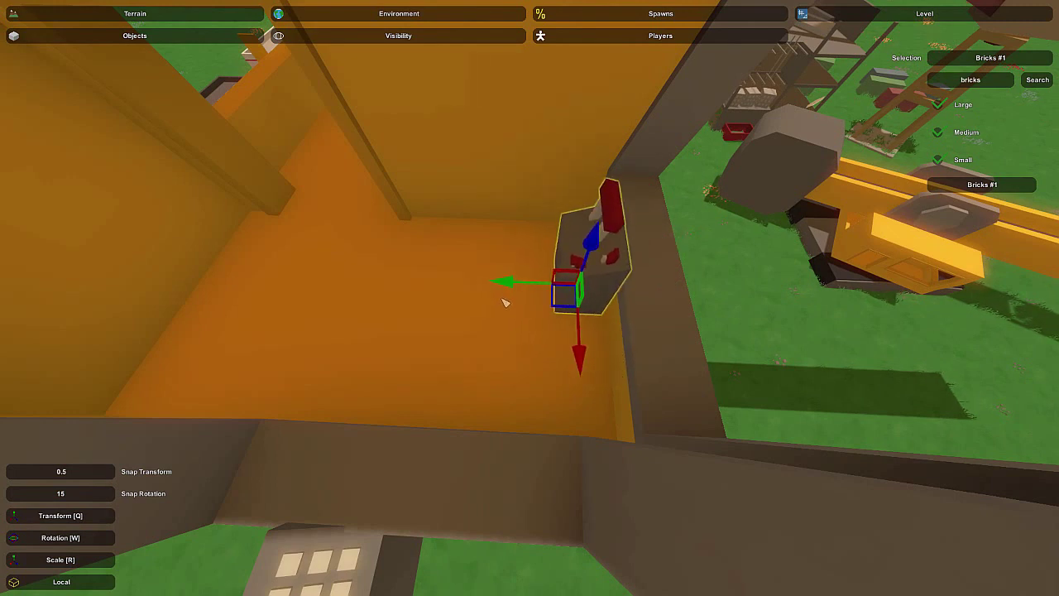
left_click_drag(590, 237, 597, 257)
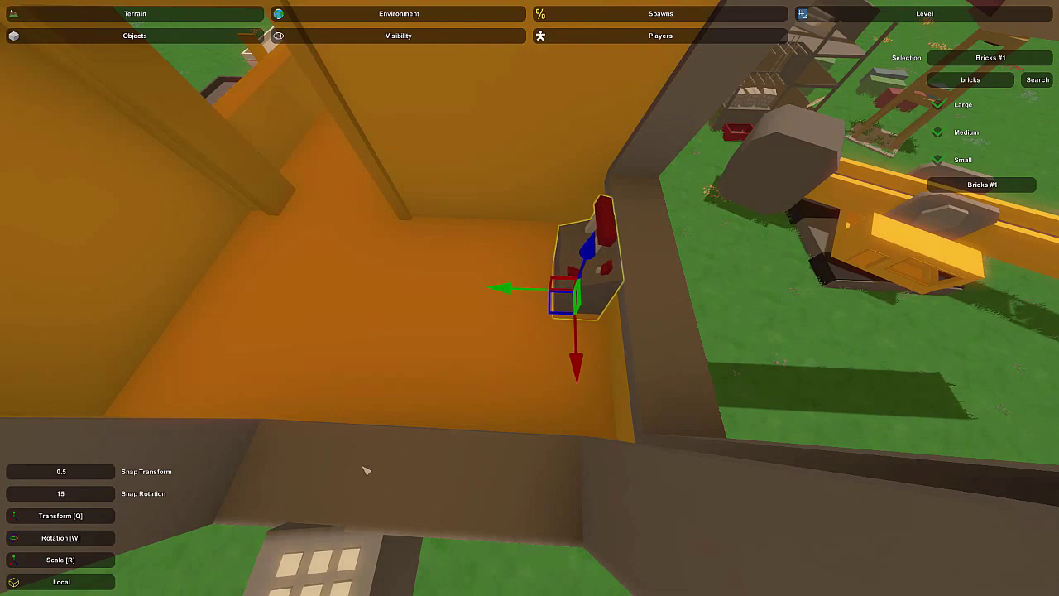
Step: Match the keypad console to the lever console's position and slide it alongside, then adjust both consoles together under the front window
left_click(362, 558)
key("ctrl+n")
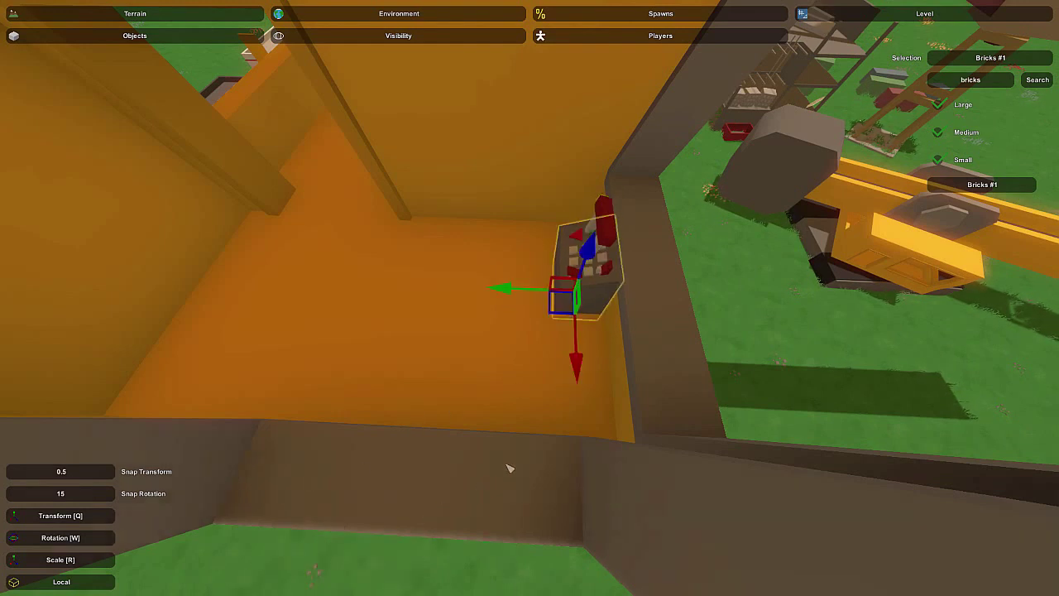
left_click_drag(576, 362, 581, 404)
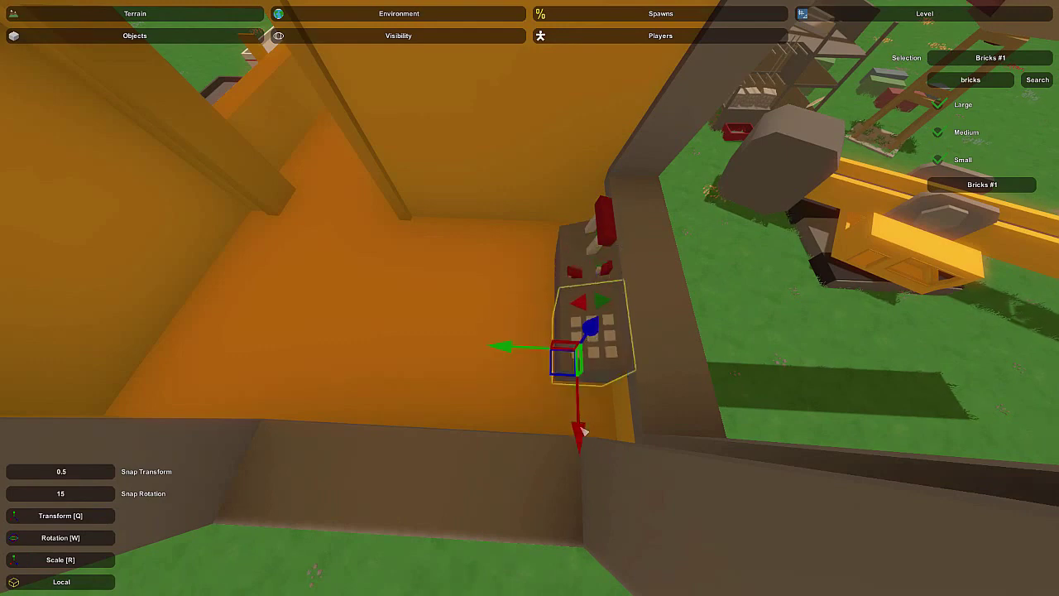
key("a")
right_click_drag(563, 343, 509, 308)
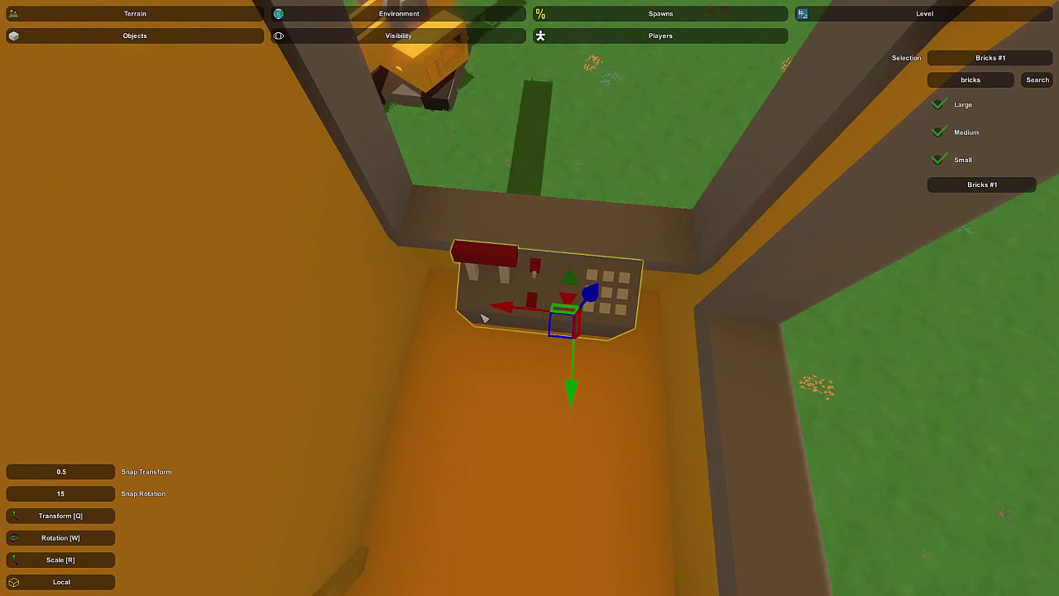
left_click_drag(516, 308, 512, 307)
Step: Save the level with the two consoles installed in the crane's cab
right_click_drag(511, 308, 532, 202)
key("Escape")
left_click(533, 249)
key("Escape")
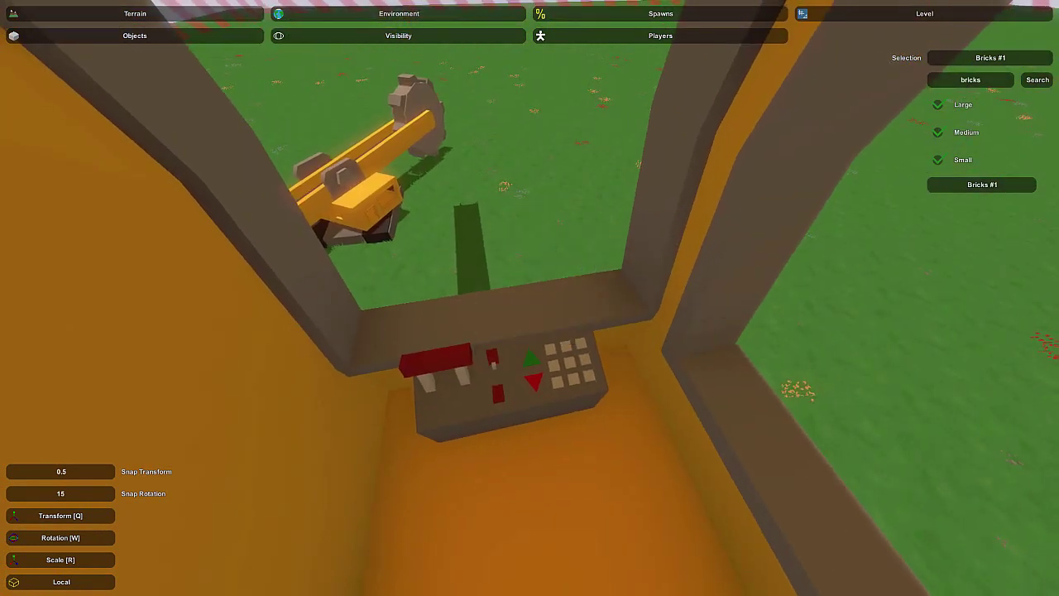
Step: Inspect the two consoles' placement against the window and floor, and examine the rest of the crane's cab interior
right_click_drag(532, 281, 621, 273)
key("d")
key("s")
left_click(457, 333)
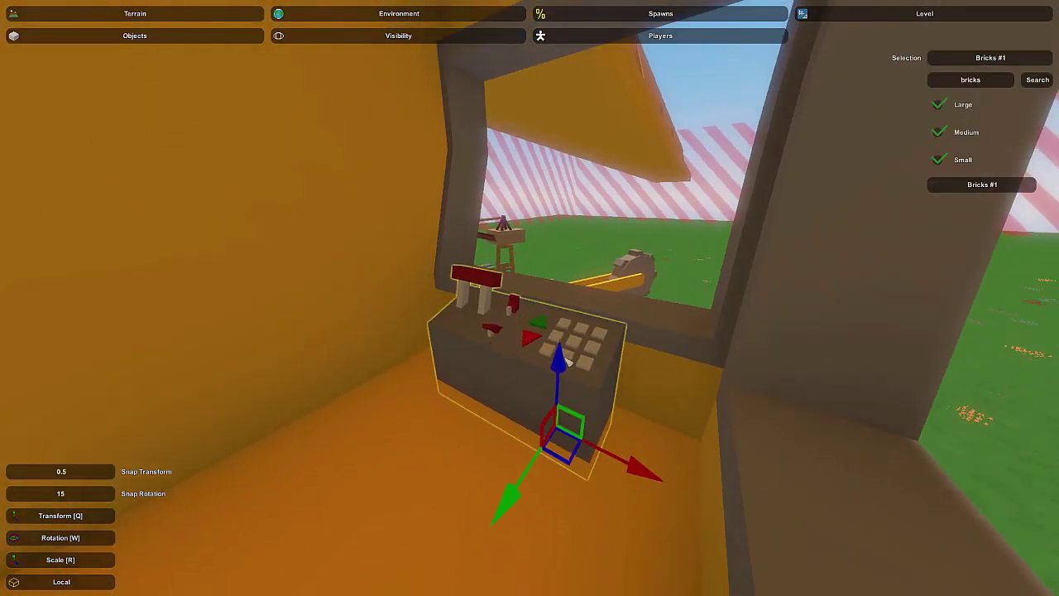
left_click(593, 342)
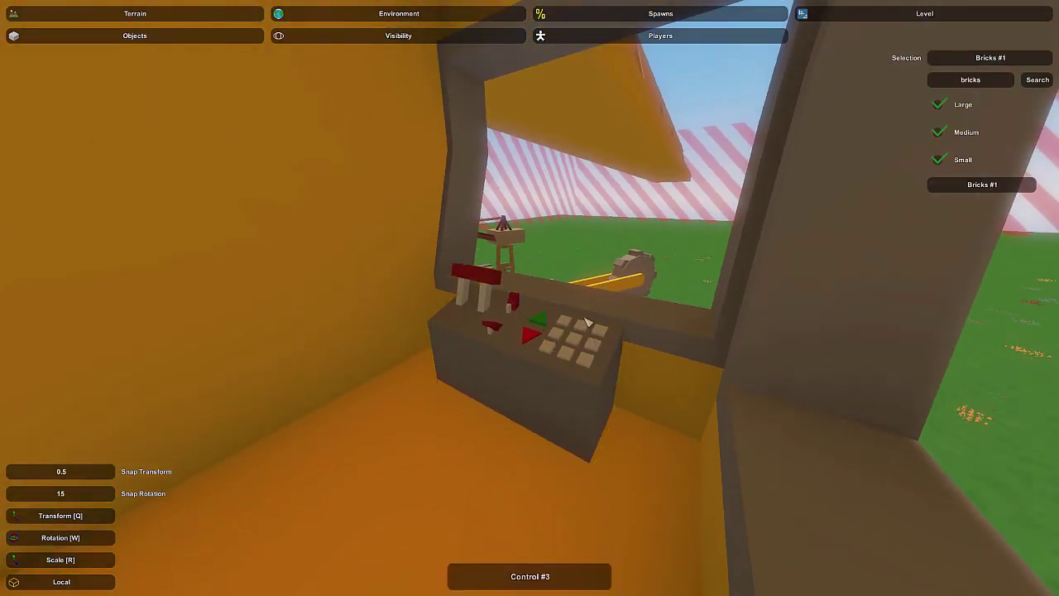
right_click_drag(585, 322, 546, 307)
key("w")
key("s")
right_click_drag(541, 250, 592, 286)
key("s")
key("w")
key("w")
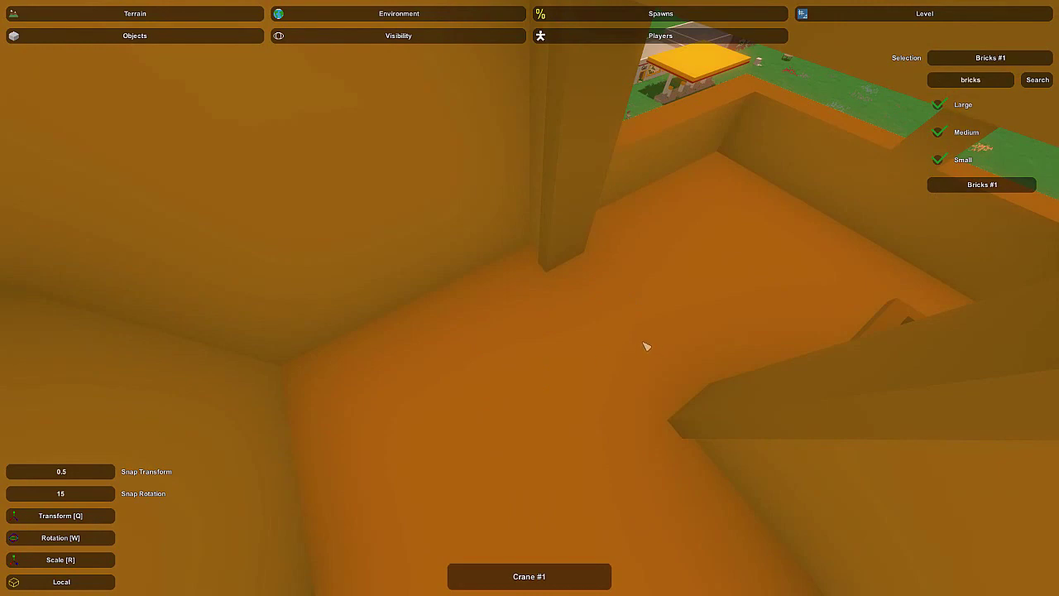
right_click_drag(653, 344, 691, 348)
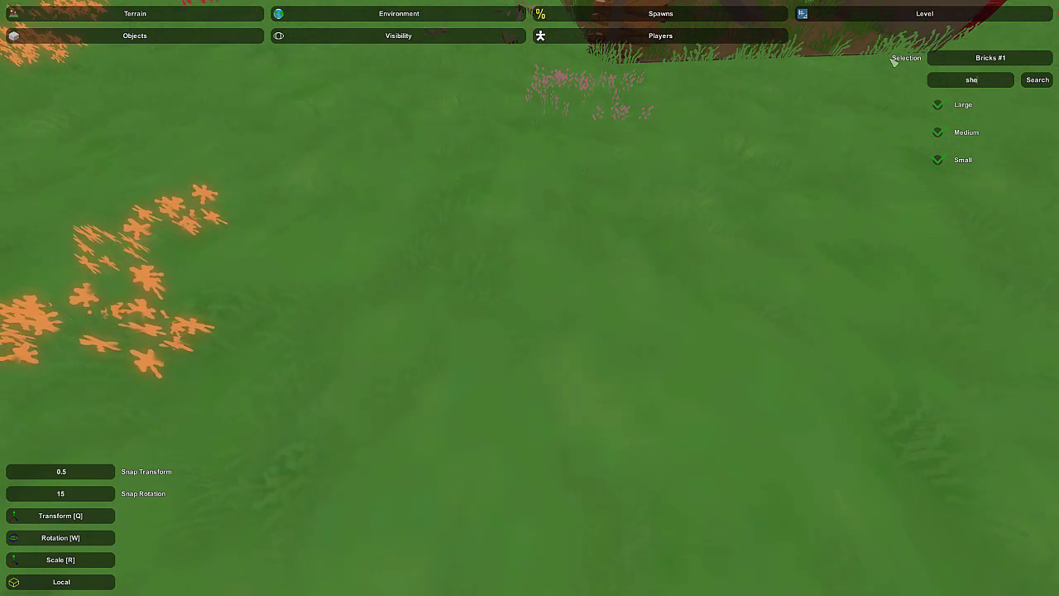
Step: Search the objects for "shelf" and place Shelf #1 on the unfinished building's raised floor near the pallet stacks
key("Return")
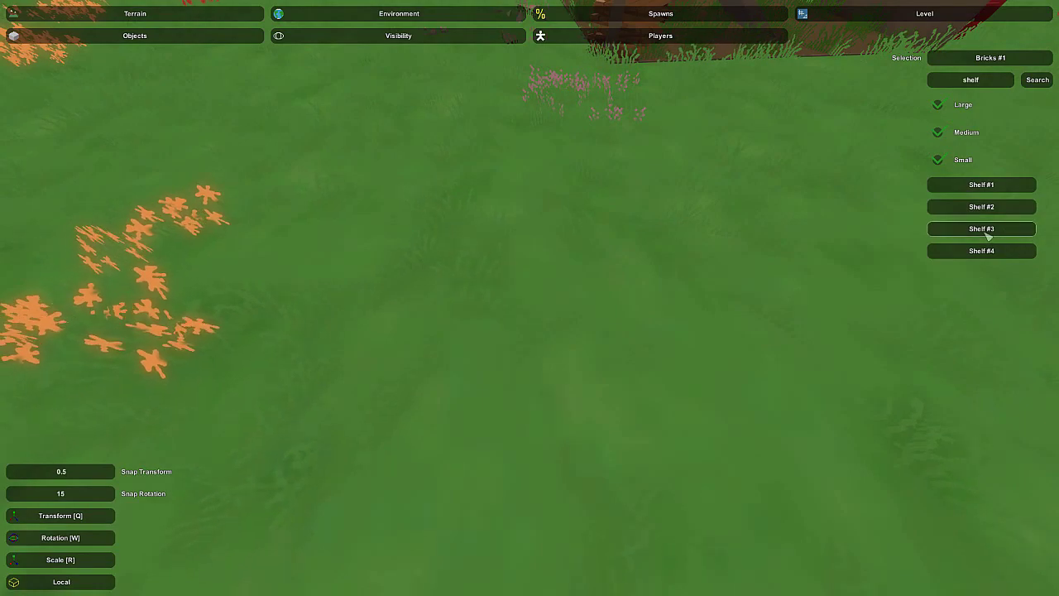
right_click_drag(620, 188, 480, 79)
key("w")
key("w")
right_click_drag(529, 298, 571, 318)
key("s")
key("a")
key("w")
key("e")
key("a")
Step: Rotate the shelf to line up with the building and move it to the floor's edge beside the pallet stacks
key("w")
left_click_drag(571, 354, 537, 362)
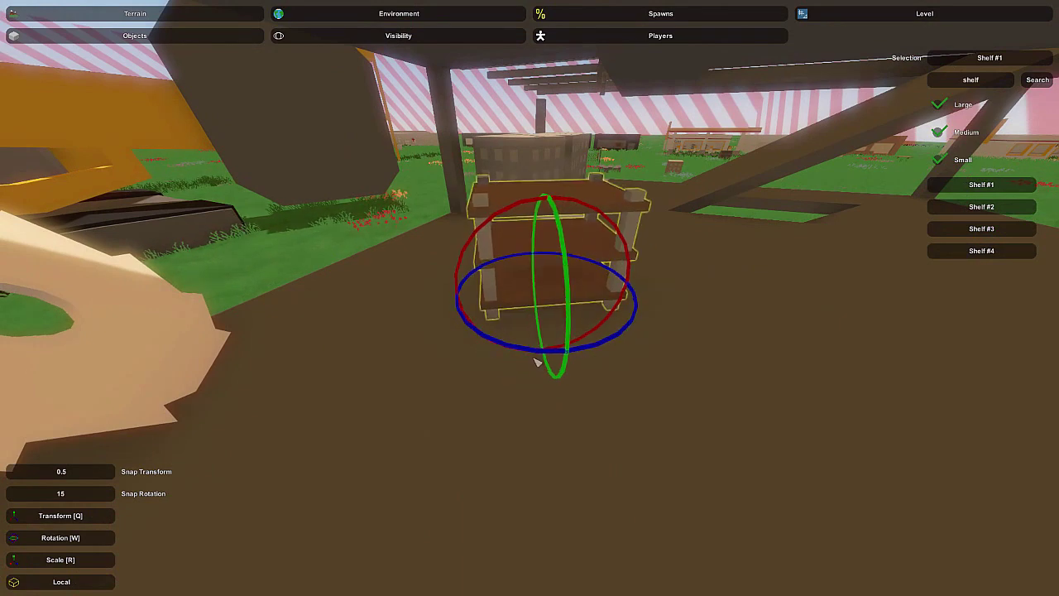
key("q")
key("a")
right_click_drag(588, 329, 612, 389)
key("d")
right_click_drag(529, 298, 604, 289)
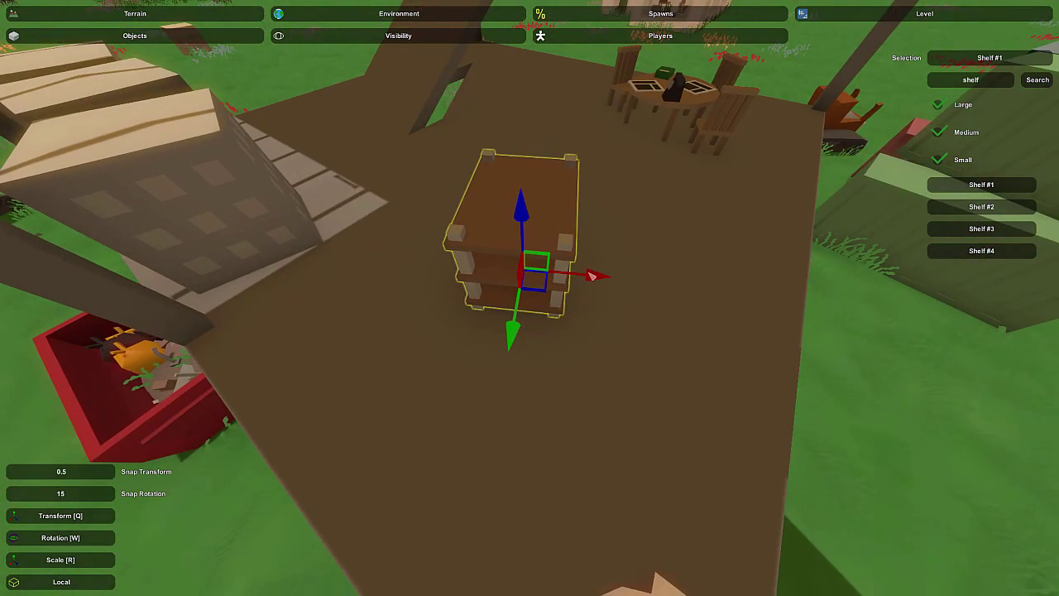
left_click_drag(591, 274, 518, 285)
left_click_drag(422, 326, 403, 386)
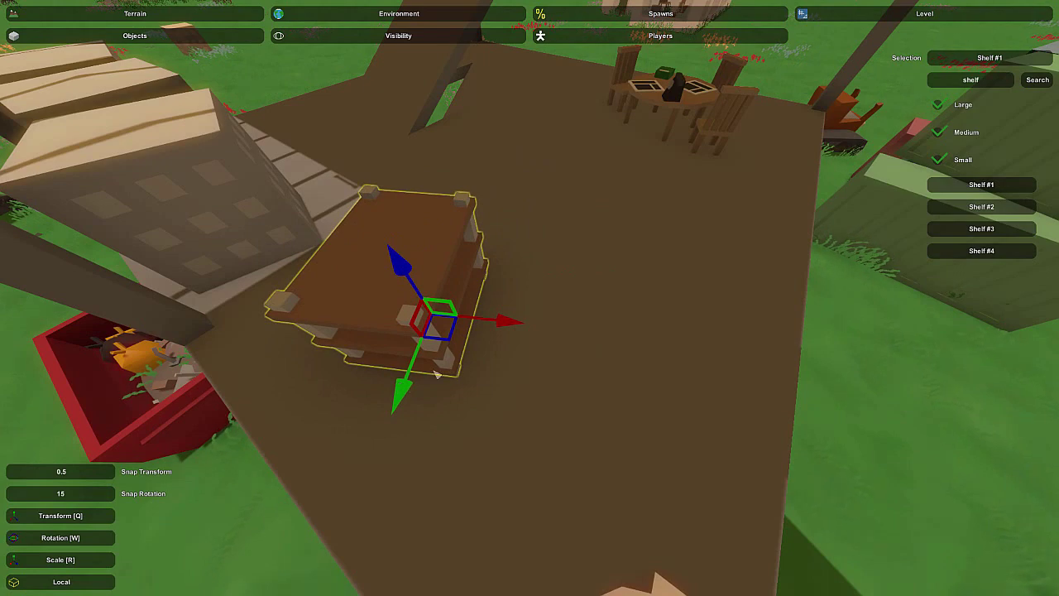
left_click(370, 317)
Step: Save the level with the shelf placed in the unfinished building
key("s")
right_click_drag(369, 318, 523, 241)
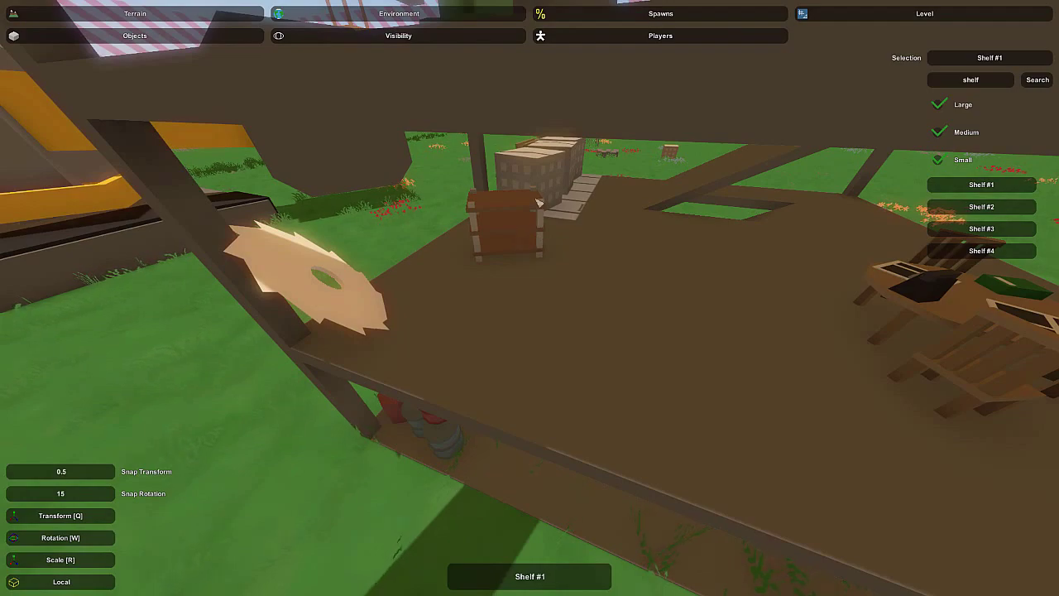
right_click_drag(537, 199, 541, 298)
key("s")
key("Escape")
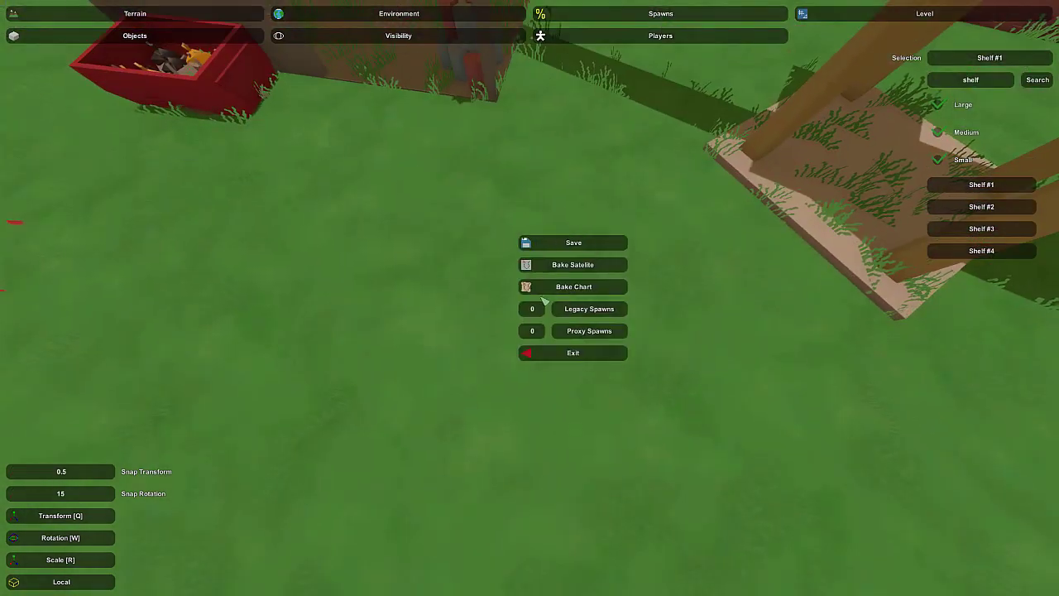
left_click(519, 243)
key("Escape")
Step: Select the wooden chute on the open grass and move it to the rubble beside the unfinished building's open side
right_click_drag(520, 243, 521, 321)
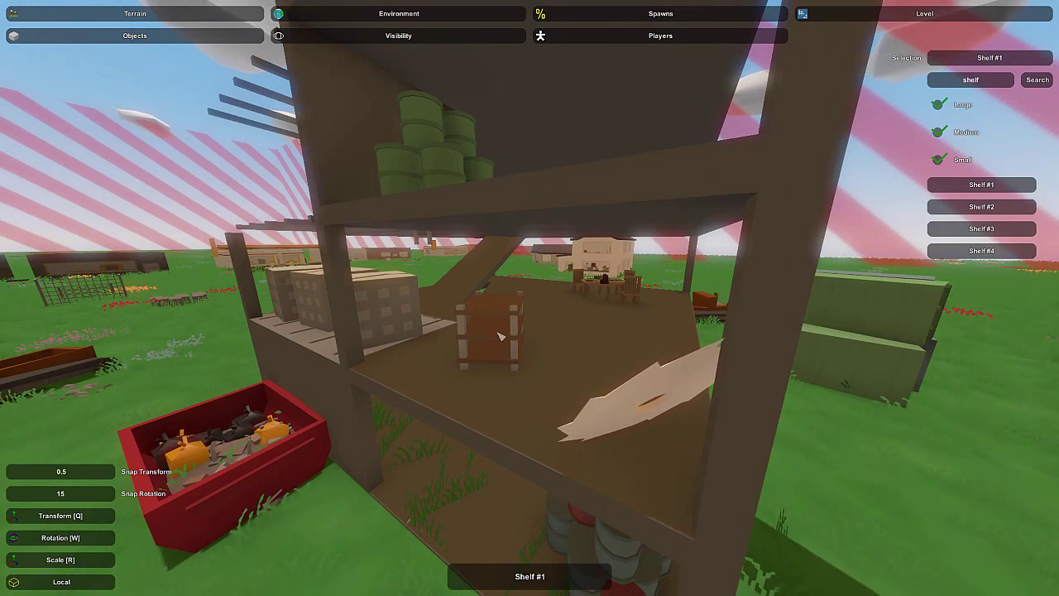
key("s")
mouse_move(512, 307)
right_mouse_down()
mouse_move(331, 256)
mouse_move(447, 318)
mouse_move(451, 335)
mouse_move(331, 380)
mouse_move(509, 290)
mouse_move(513, 306)
right_mouse_up()
key("w")
key("s")
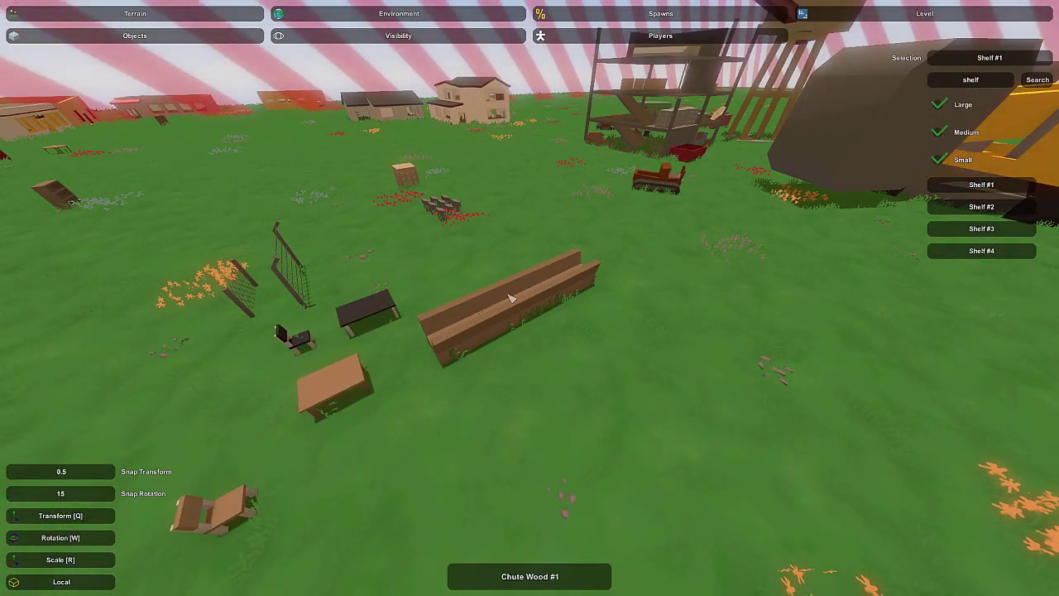
left_click(484, 337)
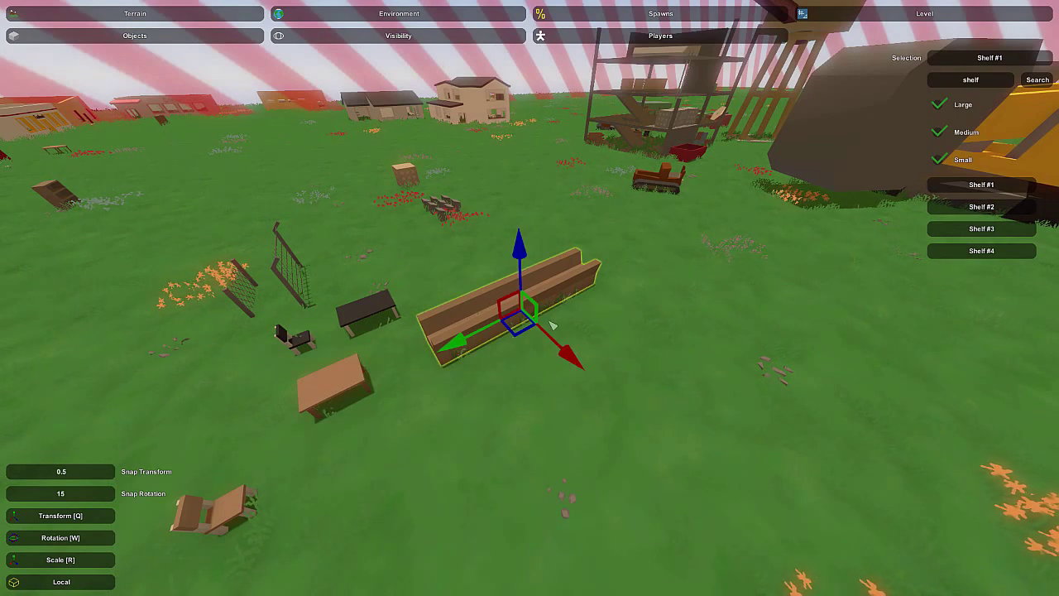
key("w")
right_click_drag(561, 306, 612, 311)
key("w")
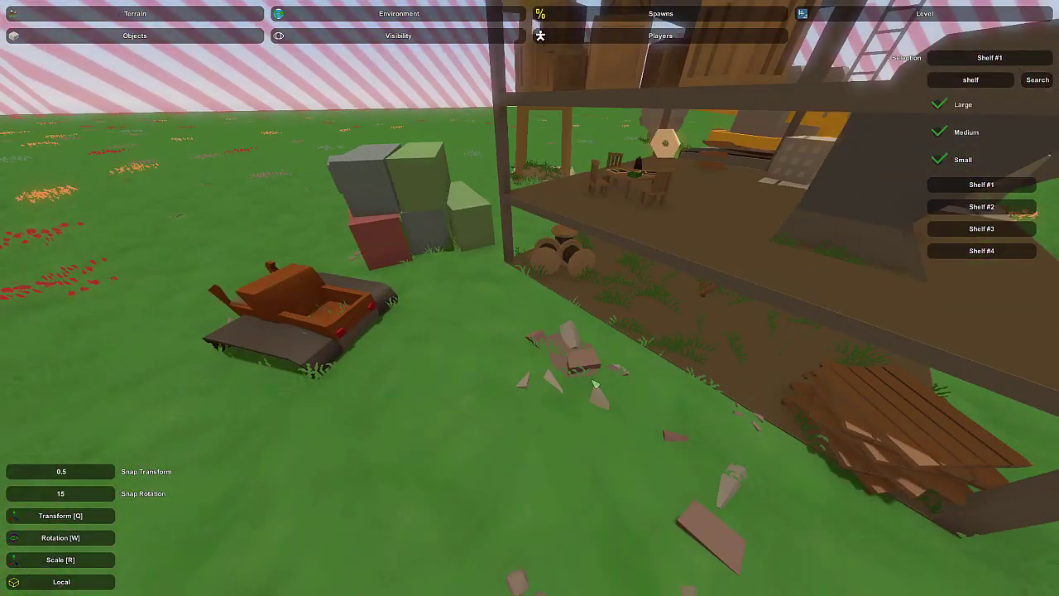
key("e")
Step: Turn the wooden chute toward the building and tilt it so its upper end leans on the raised floor's edge
key("w")
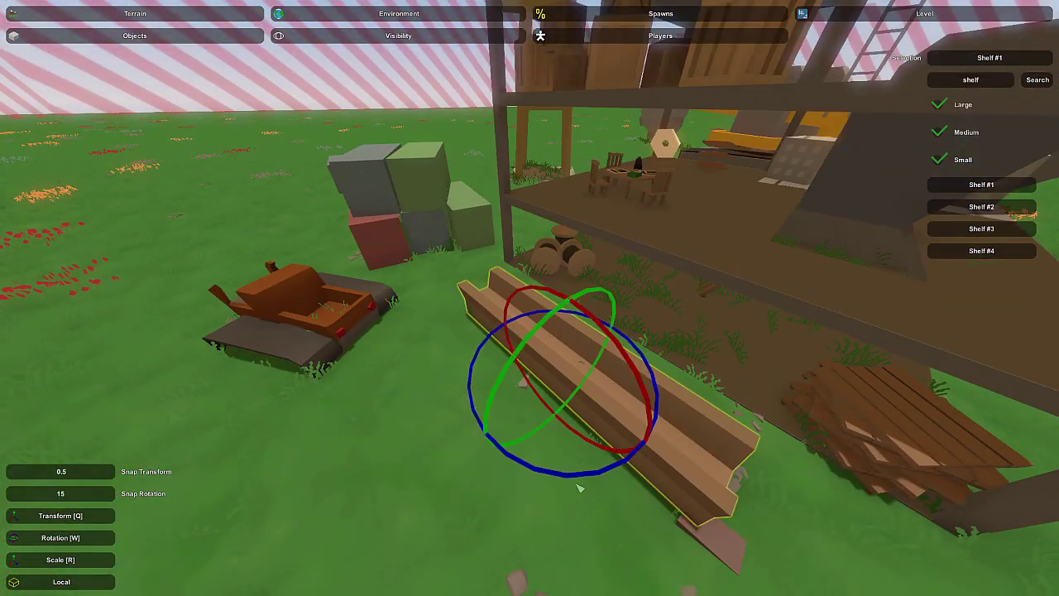
left_click_drag(580, 488, 533, 492)
left_click_drag(529, 349, 507, 362)
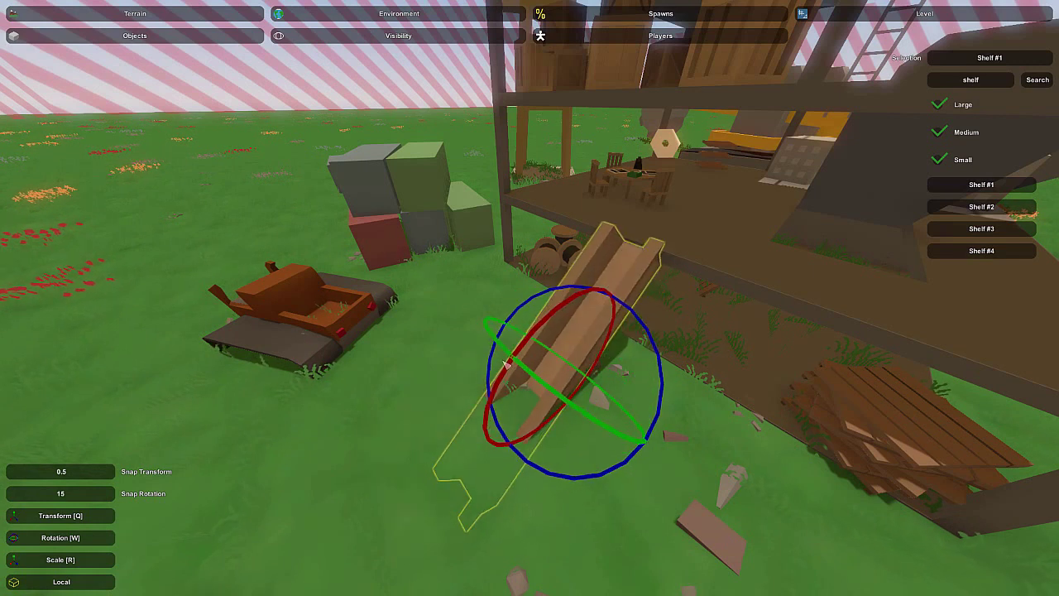
left_click_drag(604, 321, 625, 286)
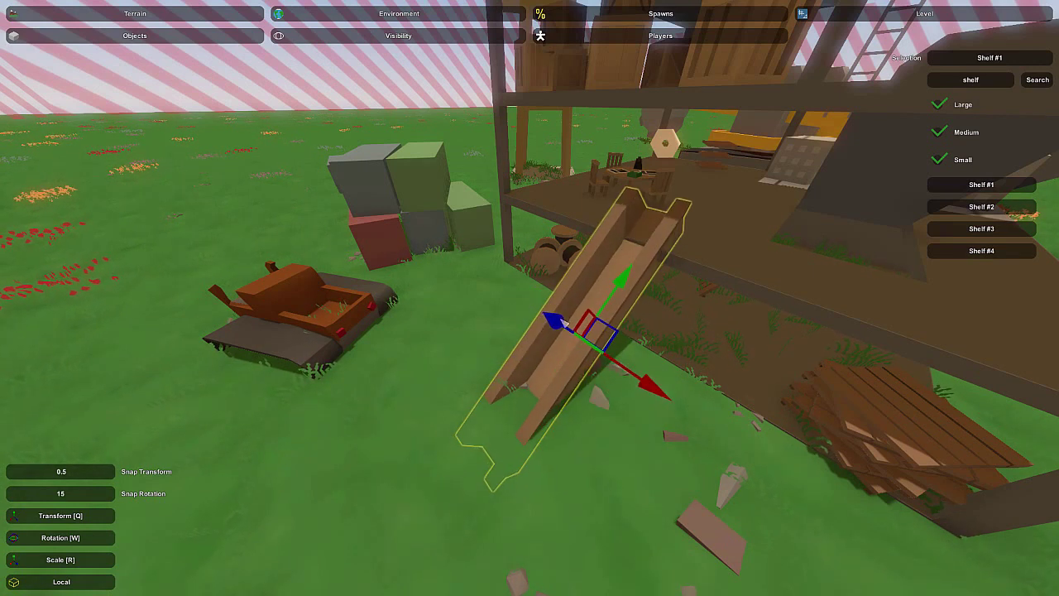
left_click_drag(565, 324, 543, 315)
key("w")
left_click_drag(556, 242, 546, 293)
key("q")
left_click(497, 381)
Step: Fine-tune the chute's tilt and position from the side so it slopes from the raised floor down to the grass
right_click_drag(496, 381, 447, 340)
key("w")
key("d")
mouse_move(530, 298)
right_mouse_down()
mouse_move(480, 331)
mouse_move(496, 335)
mouse_move(539, 303)
right_mouse_up()
key("w")
key("s")
left_click(543, 304)
key("w")
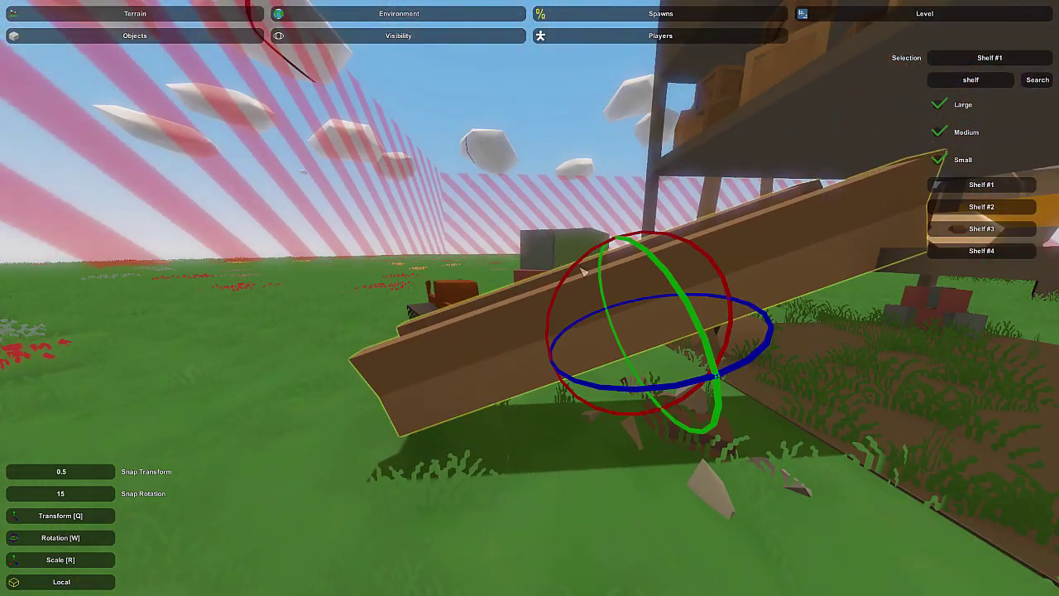
left_click_drag(569, 278, 568, 287)
key("q")
mouse_move(615, 260)
left_mouse_down()
mouse_move(622, 279)
mouse_move(619, 269)
left_mouse_up()
left_click(540, 326)
Step: Check the leaning chute from around the building and save the level
key("w")
right_click_drag(539, 326, 612, 331)
key("s")
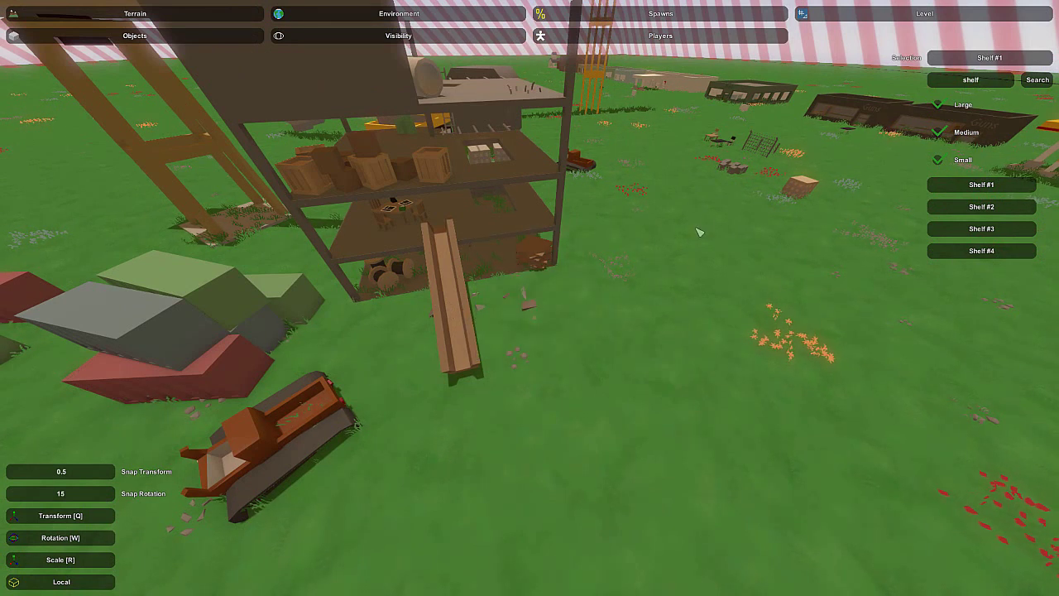
key("d")
right_click_drag(672, 229, 514, 288)
key("a")
key("d")
key("Escape")
left_click(530, 244)
key("Escape")
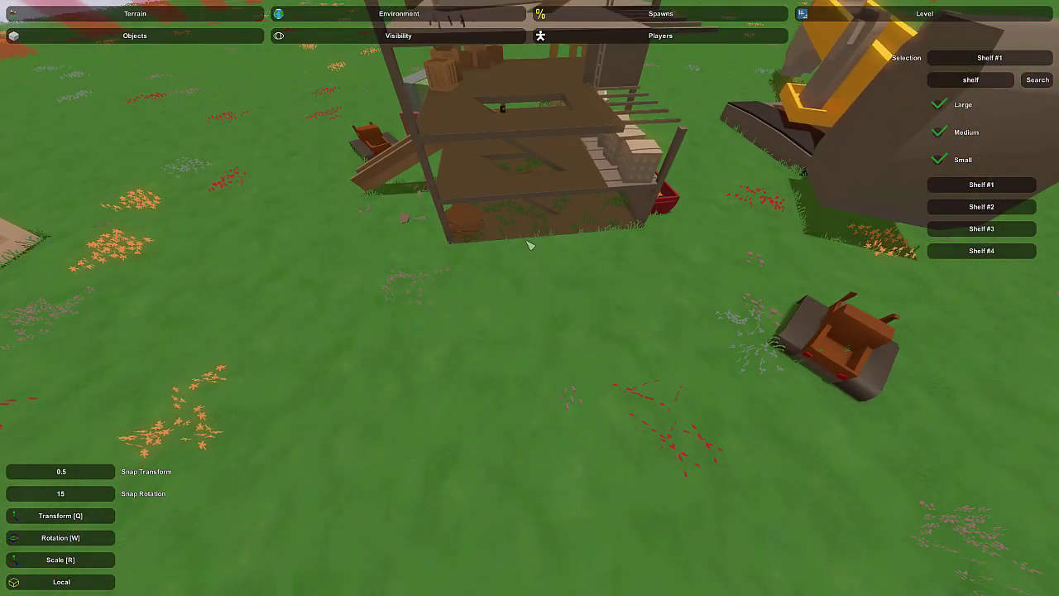
Step: Select the two metal fence segments near the tables and move them onto the open grass in front of the unfinished building
right_click_drag(529, 244, 518, 303)
key("s")
key("w")
key("a")
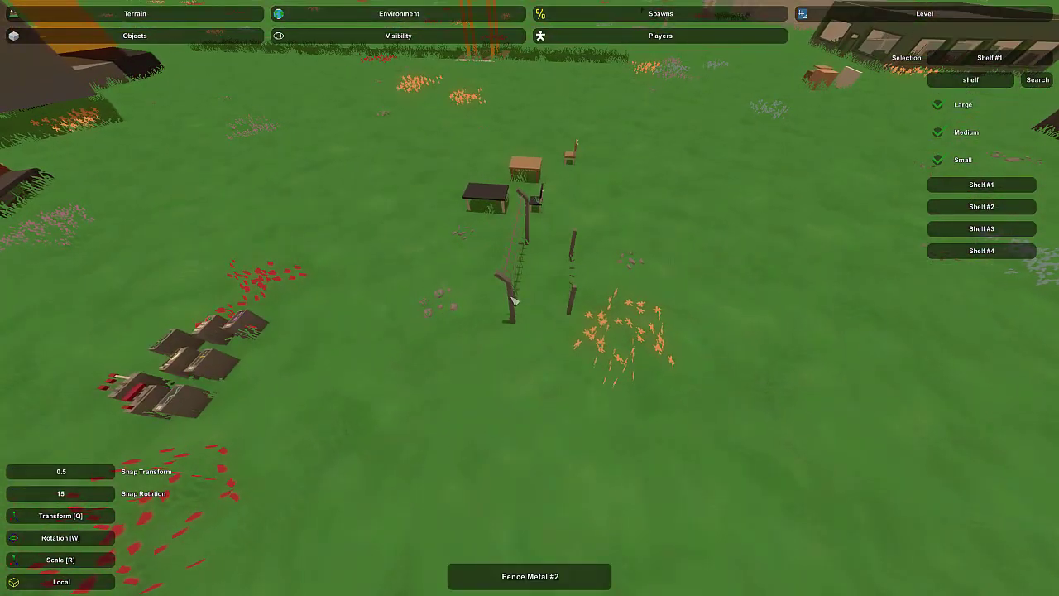
left_click(517, 293)
right_click_drag(461, 265, 431, 207)
key("a")
right_click_drag(530, 298, 498, 379)
key("s")
key("e")
left_click(609, 364)
Step: Compare the two metal fence segments from several sides and delete the low Fence Metal #1 segment
right_click_drag(610, 364, 582, 273)
key("w")
key("d")
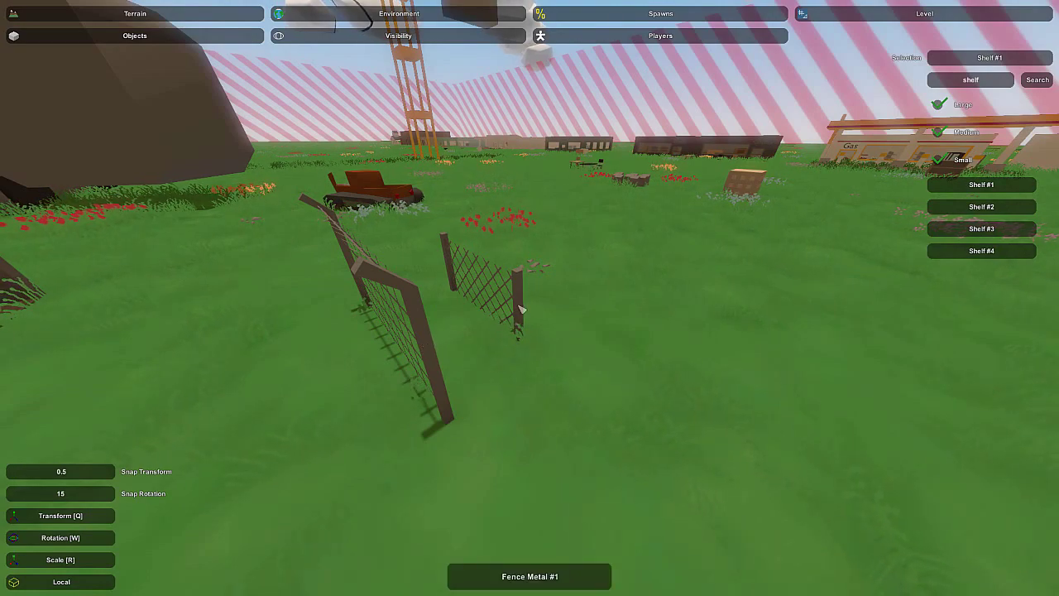
key("d")
right_click_drag(519, 312, 406, 267)
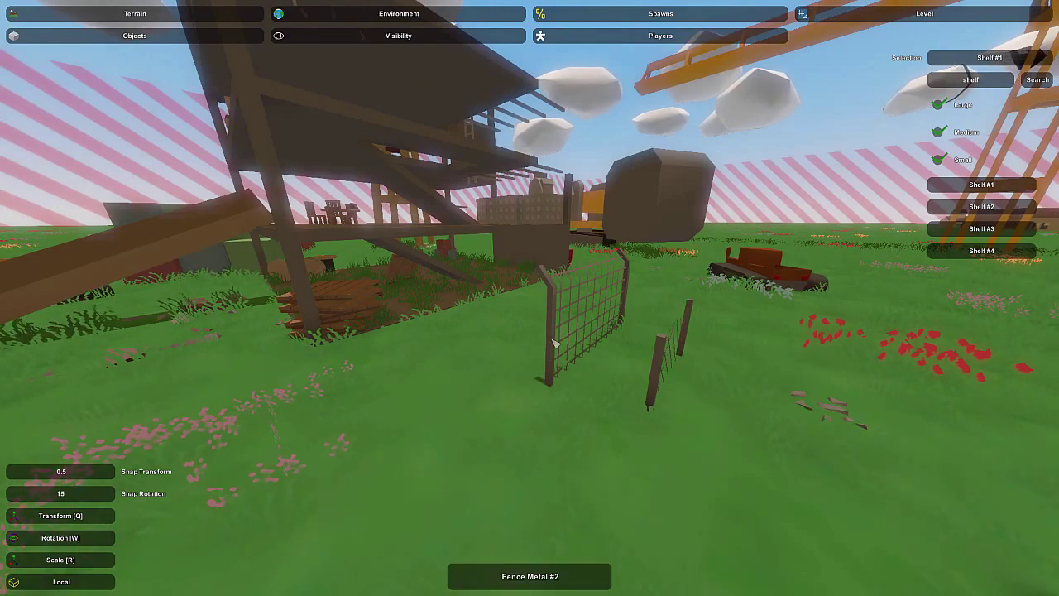
right_click_drag(554, 343, 459, 356)
key("w")
key("s")
key("w")
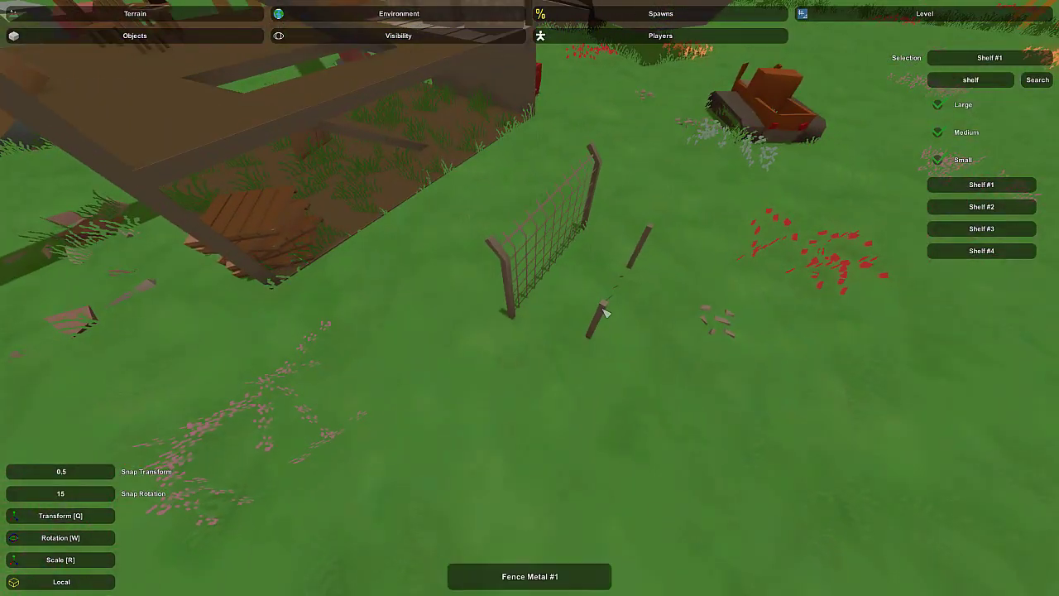
left_click(602, 319)
key("Delete")
Step: Turn the remaining fence segment so its overhang faces away from the building, and copy it twice end to end into a three-segment row
left_click(505, 292)
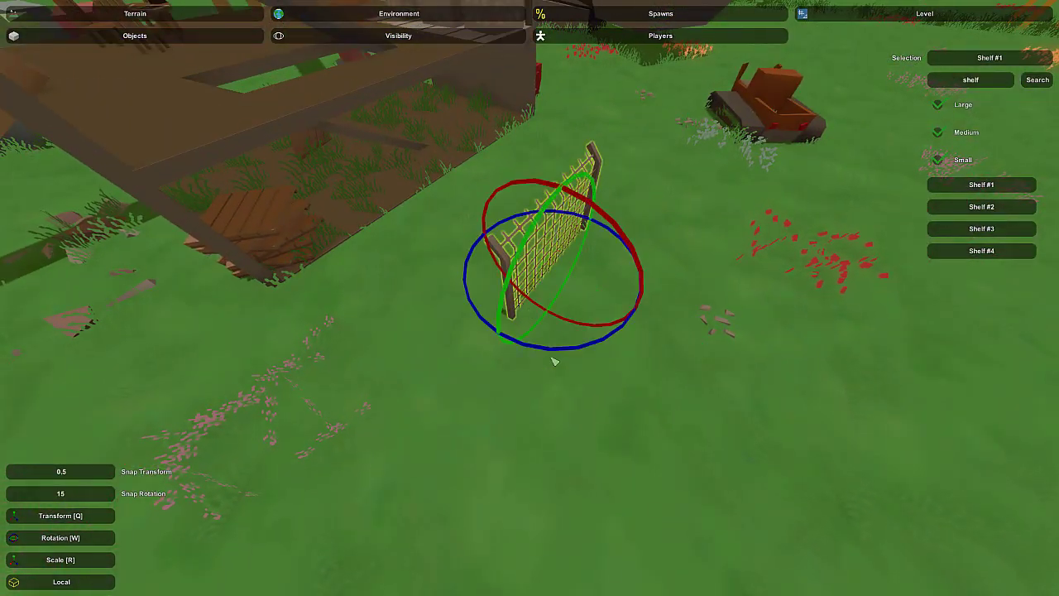
left_click_drag(569, 347, 470, 375)
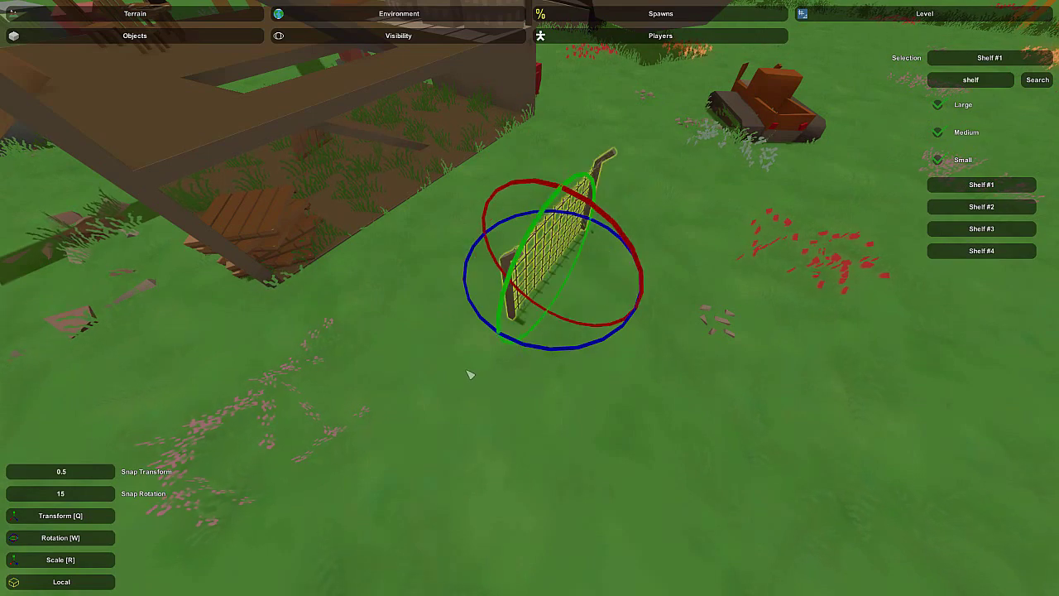
key("q")
key("s")
key("d")
right_click_drag(470, 375, 593, 324)
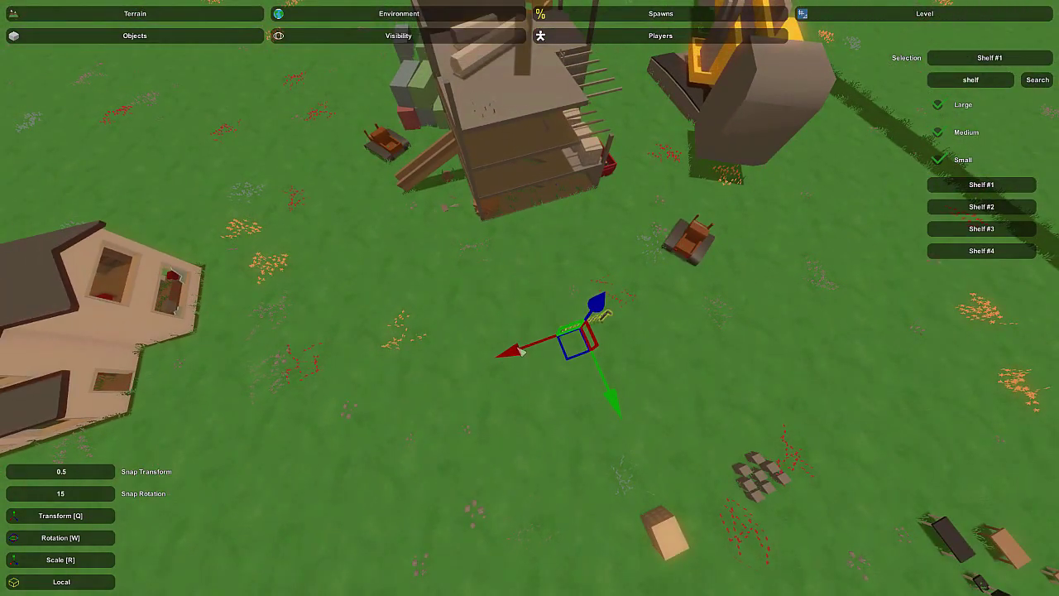
key("w")
right_click_drag(465, 371, 523, 315)
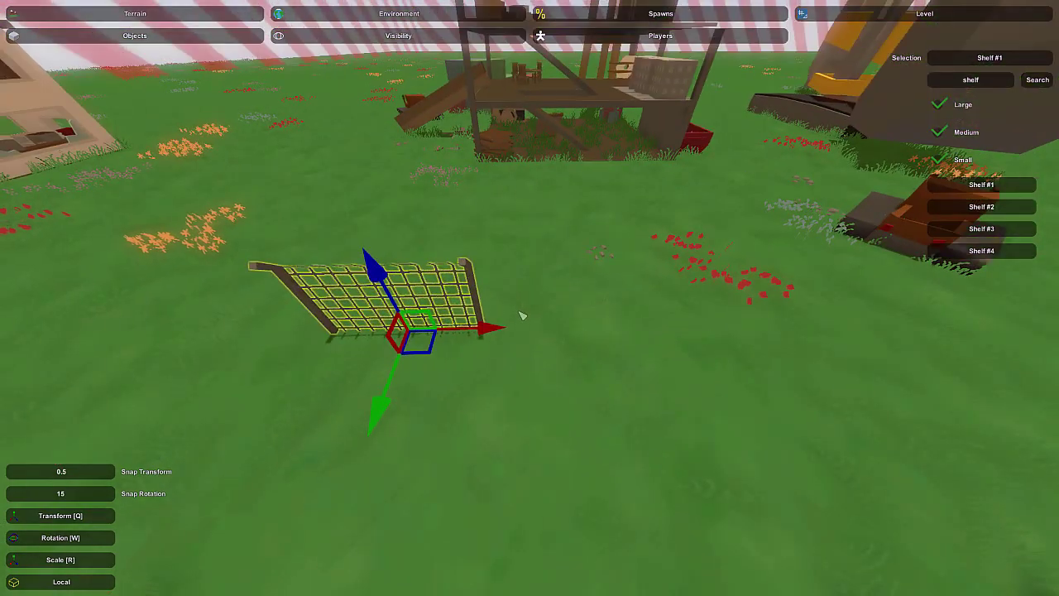
left_click_drag(490, 335, 654, 350)
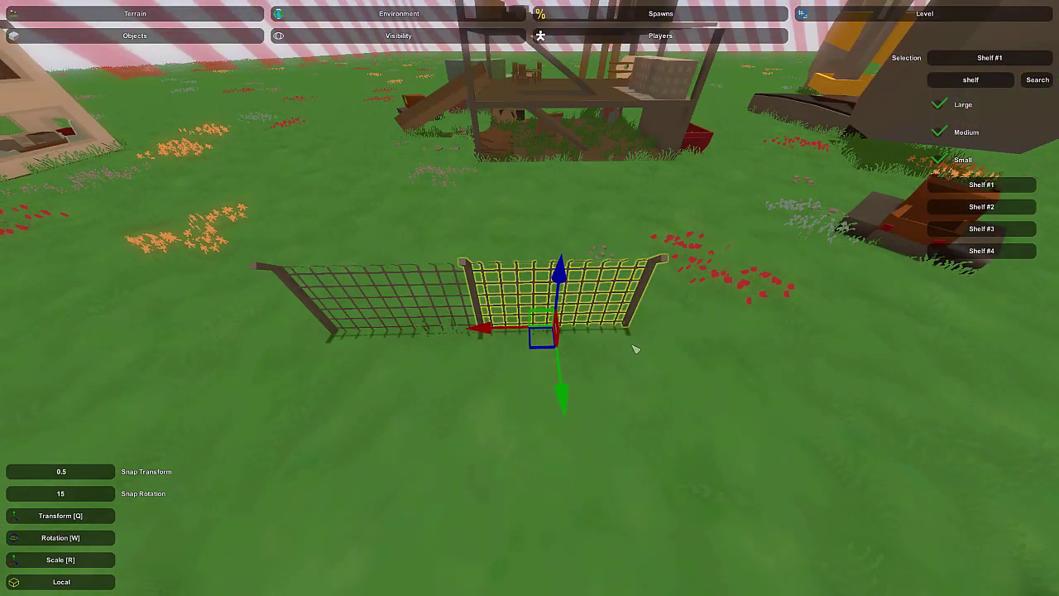
left_click_drag(478, 333, 633, 345)
Step: Select all three fence segments and copy the group twice along the row to form a straight nine-segment fence
left_click_drag(255, 215, 839, 383)
key("s")
right_click_drag(839, 382, 515, 300)
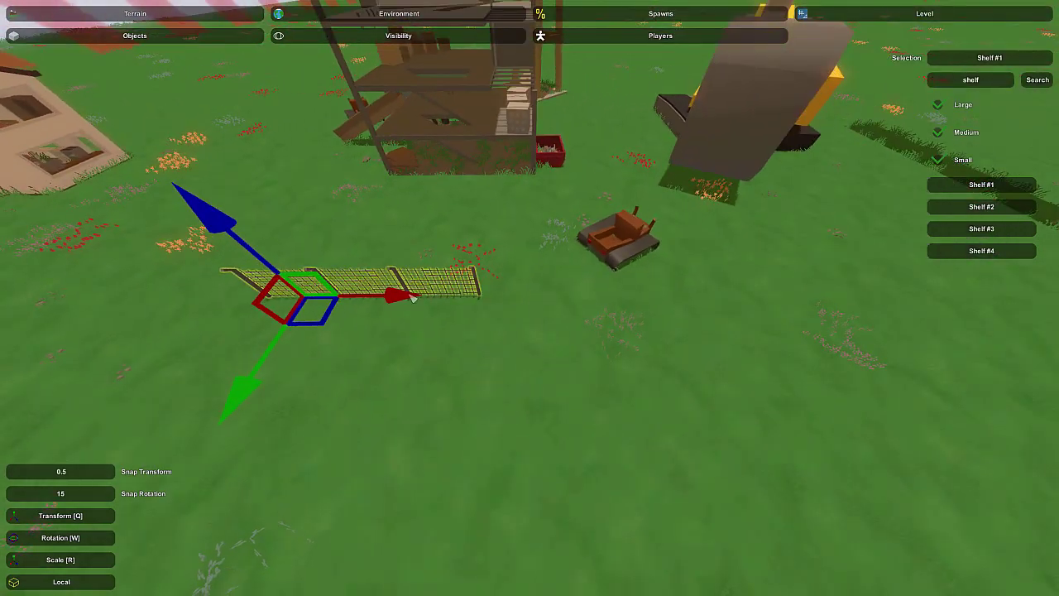
left_click_drag(413, 298, 655, 304)
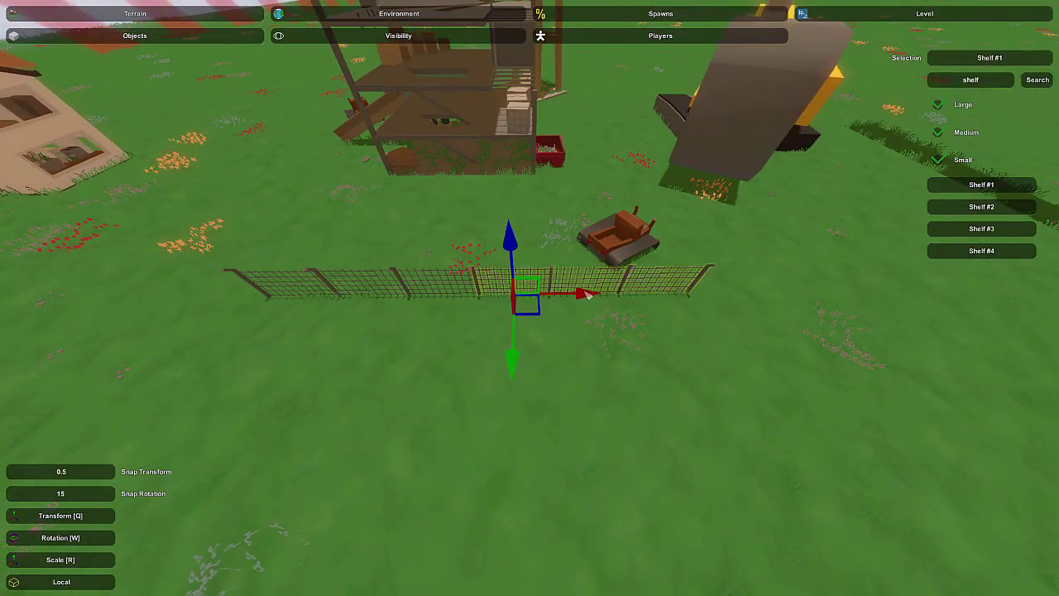
left_click_drag(586, 294, 799, 272)
left_click(591, 383)
Step: Check the new fence line and the unfinished building's floors, and save the level
key("s")
right_click_drag(591, 383, 530, 298)
key("w")
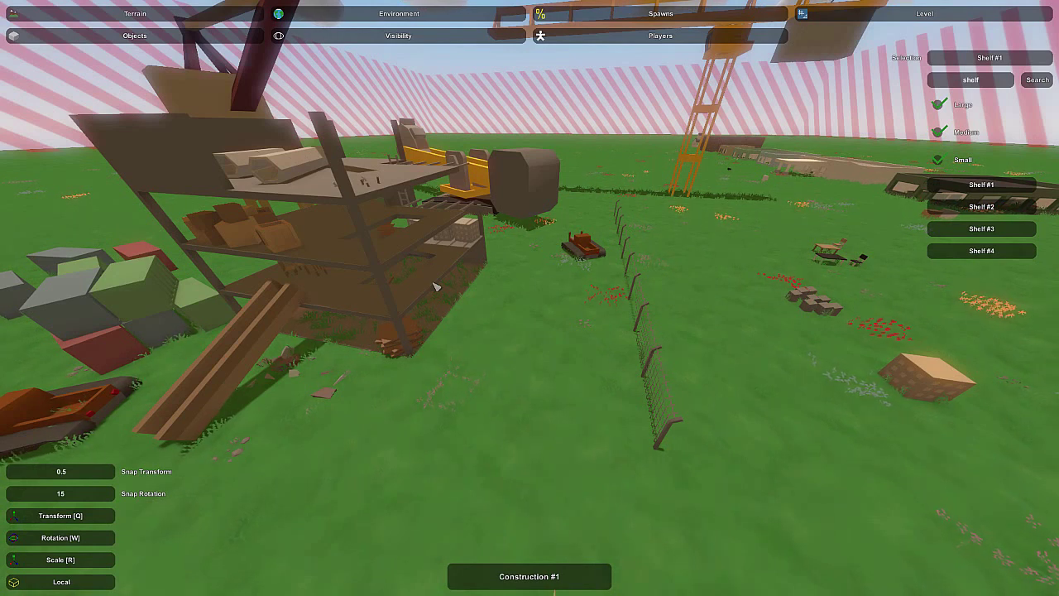
right_click_drag(437, 287, 452, 231)
key("w")
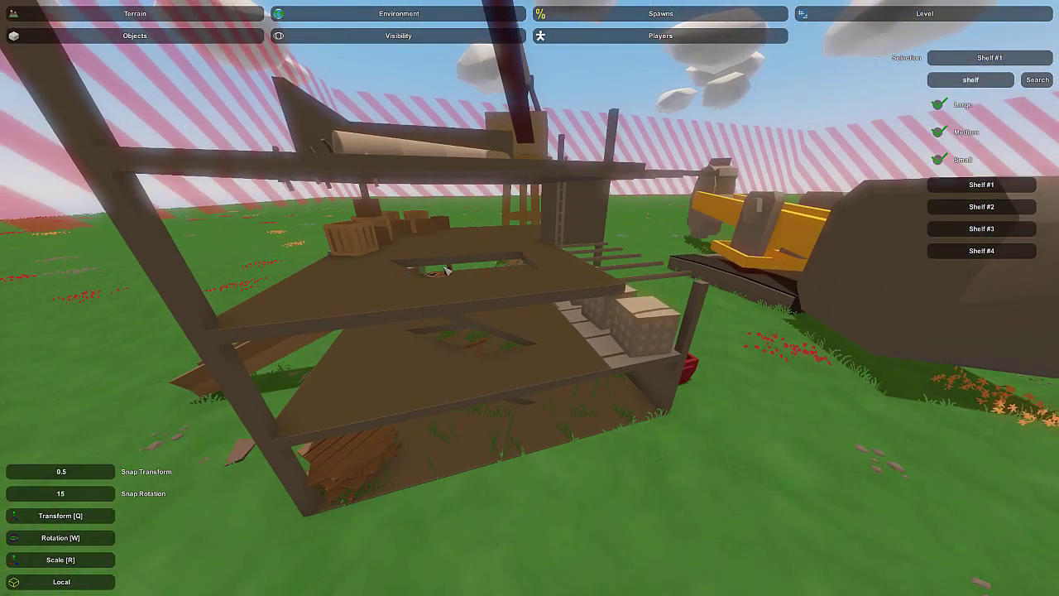
right_click_drag(442, 273, 493, 231)
key("Escape")
left_click(526, 248)
key("Escape")
Step: Examine the construction site from all around, including the fence, containers, cranes, bulldozers and surrounding grass
key("w")
key("s")
right_click_drag(529, 298, 473, 161)
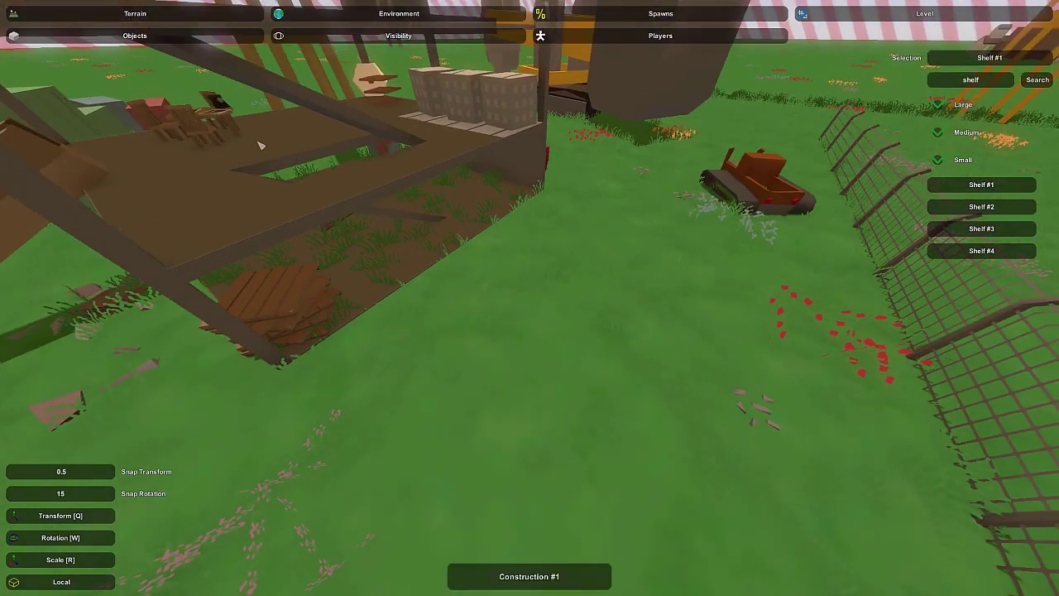
key("s")
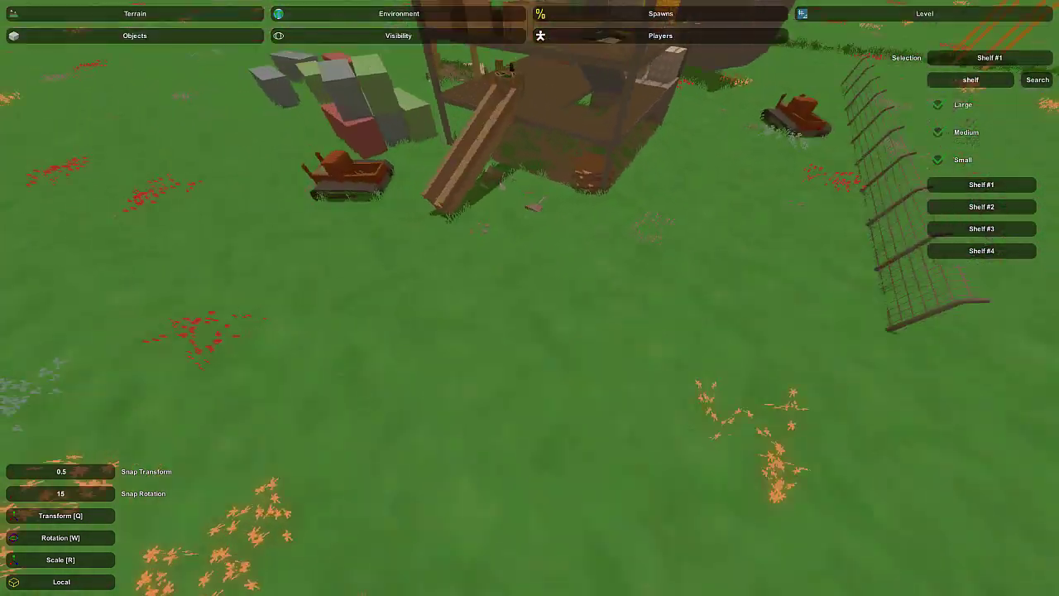
key("a")
key("s")
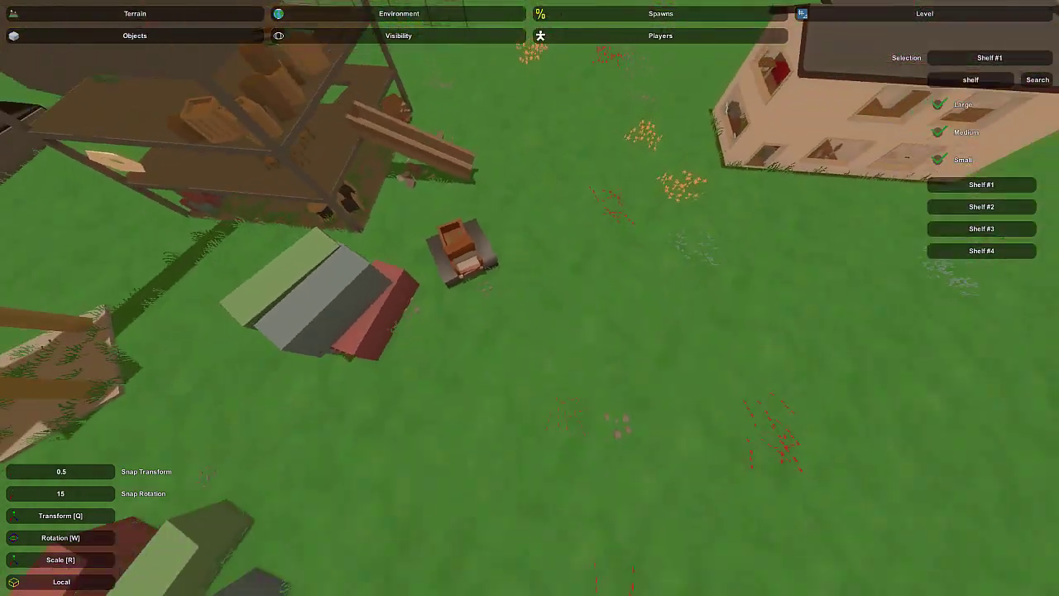
key("w")
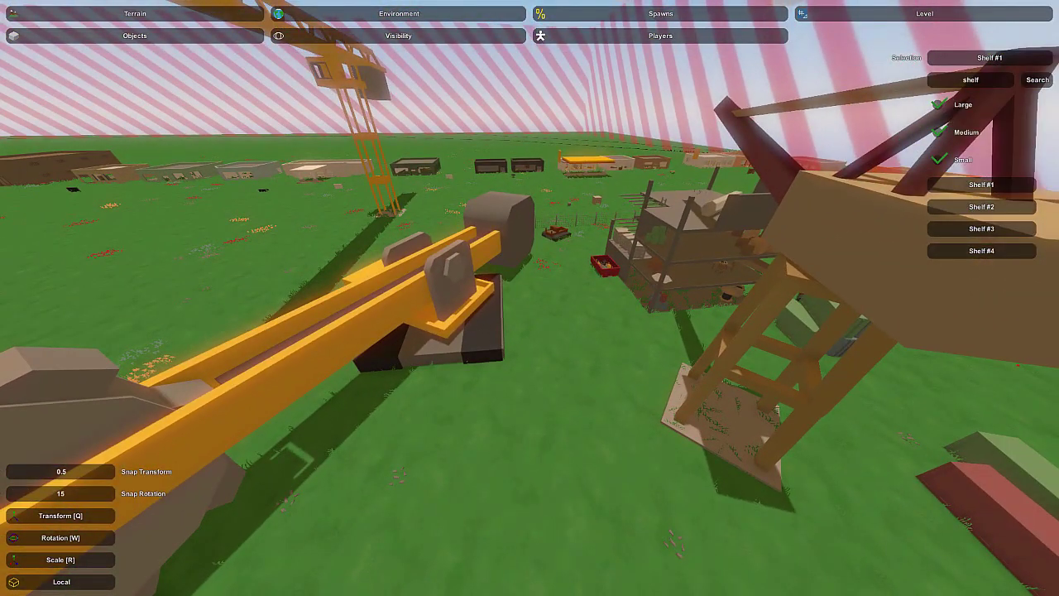
key("a")
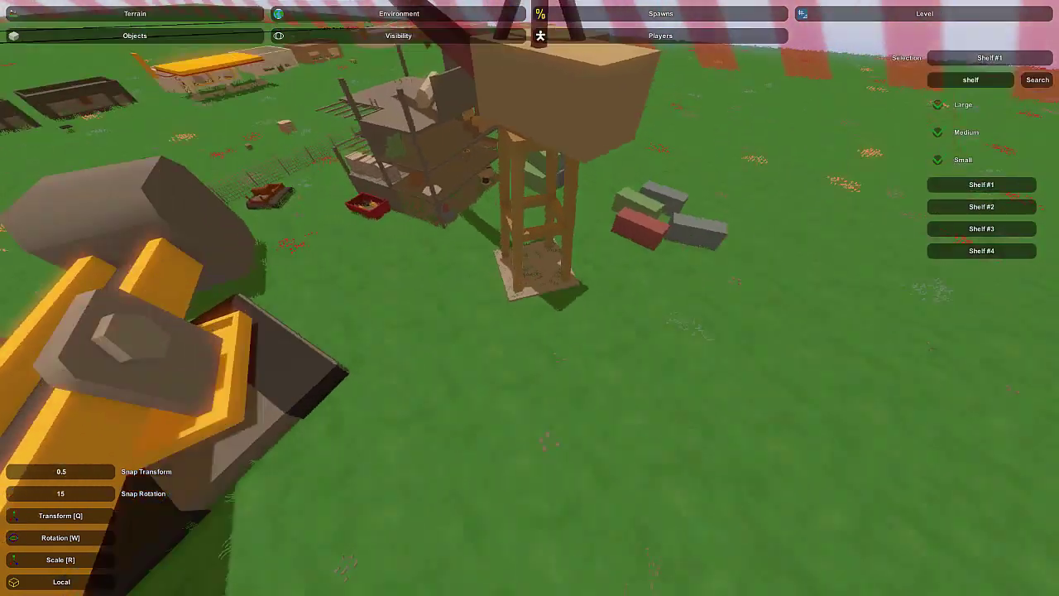
key("a")
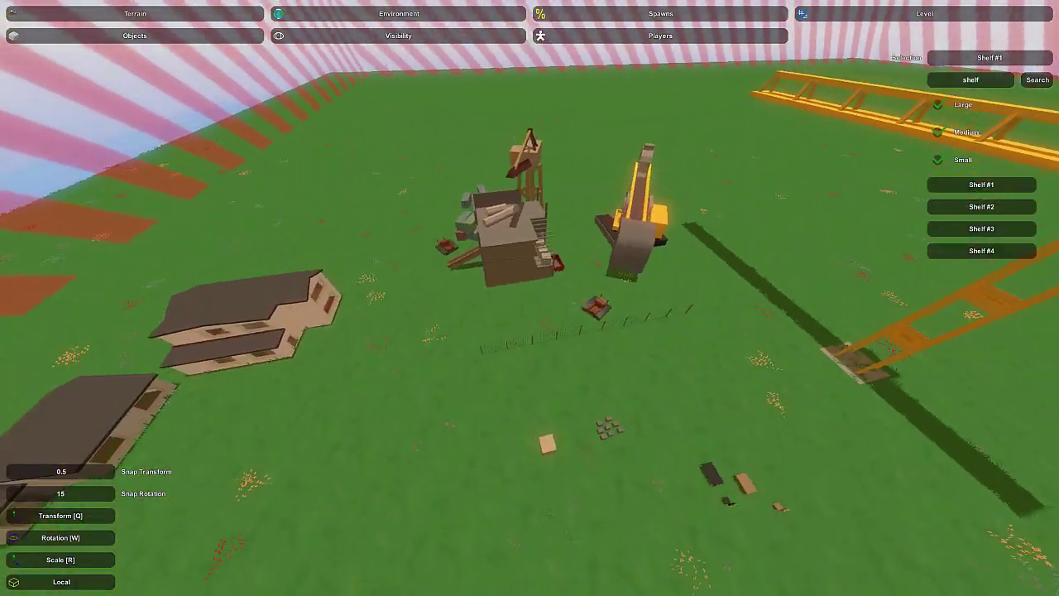